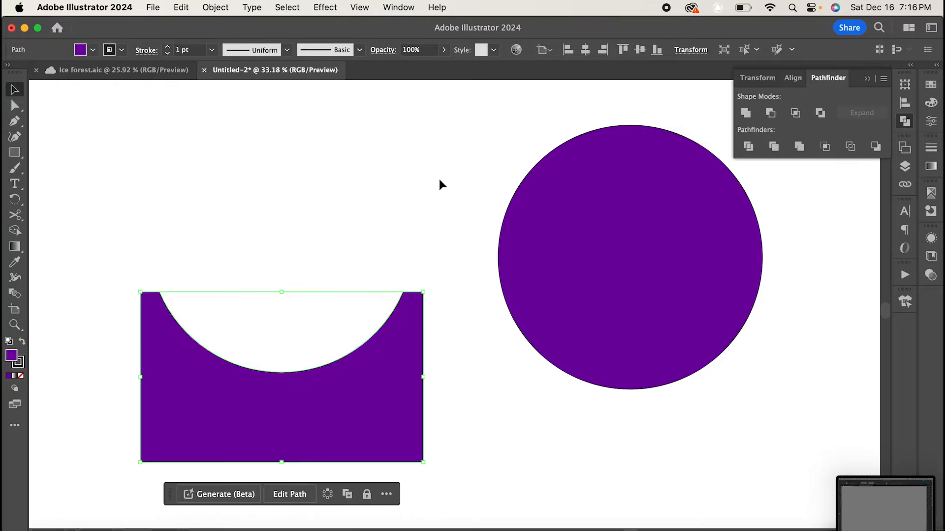
- Move the circle onto the base so its bottom sits in the curved cut-out, and shift both shapes right together
left_click(439, 179)
left_click_drag(681, 250, 330, 224)
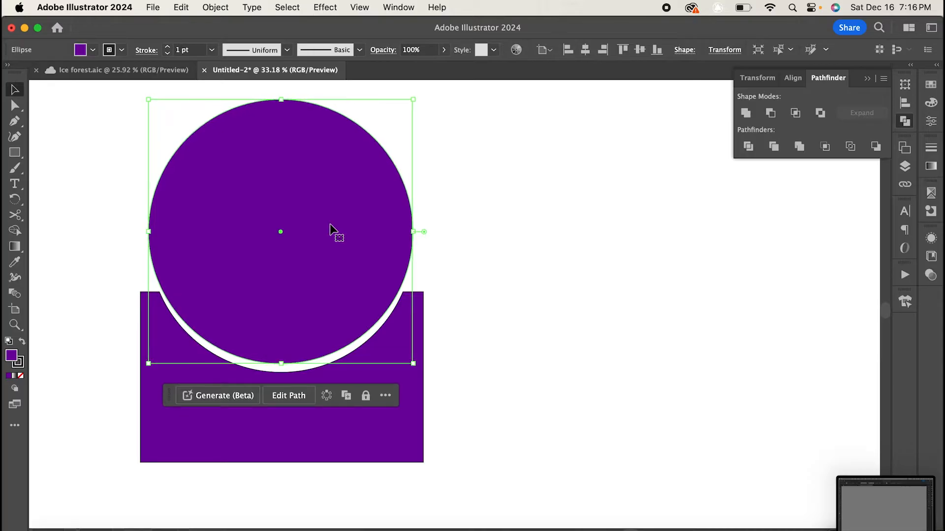
left_click(555, 315)
left_click_drag(396, 333, 397, 337)
left_click_drag(387, 372, 528, 375)
left_click(167, 370)
left_click(305, 462)
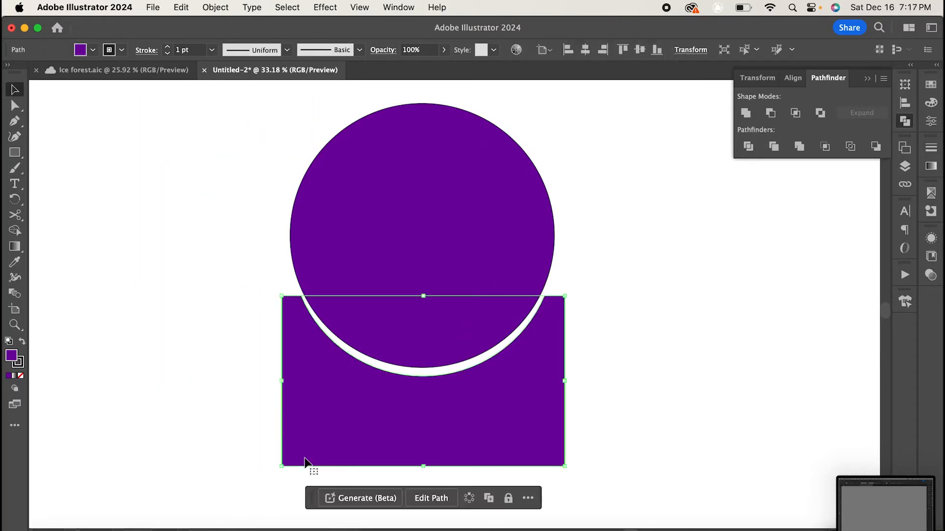
key("a")
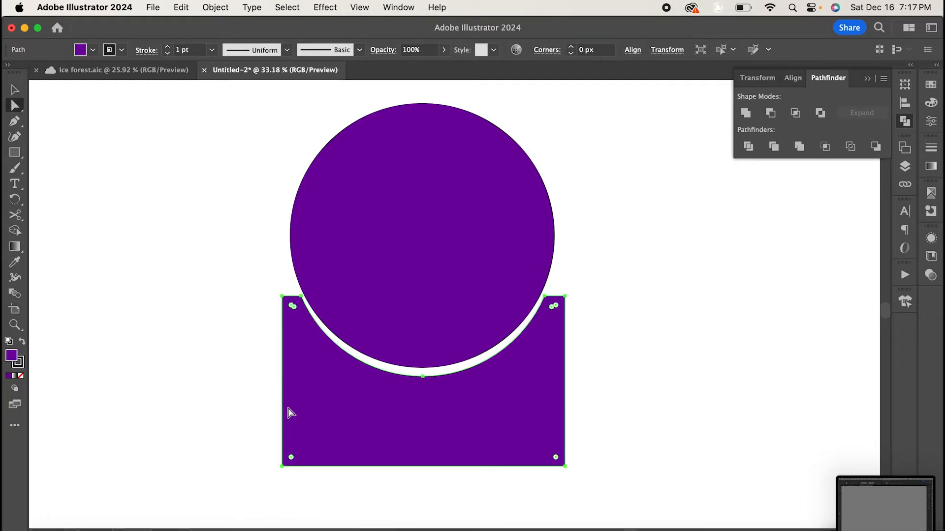
left_click_drag(283, 397, 328, 397)
key("ctrl+z")
- Add anchor points midway down the left and right edges of the base with the Pen tool
key("p")
left_click(282, 394)
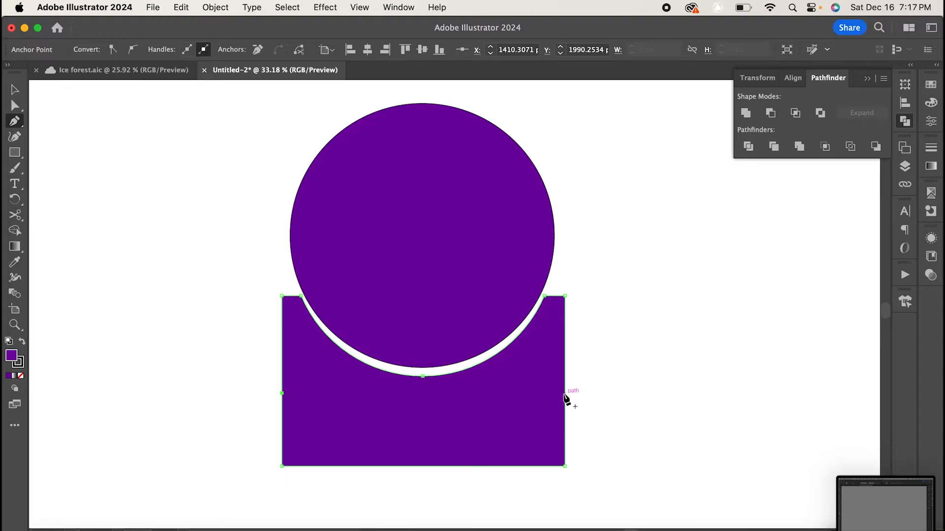
left_click(19, 106)
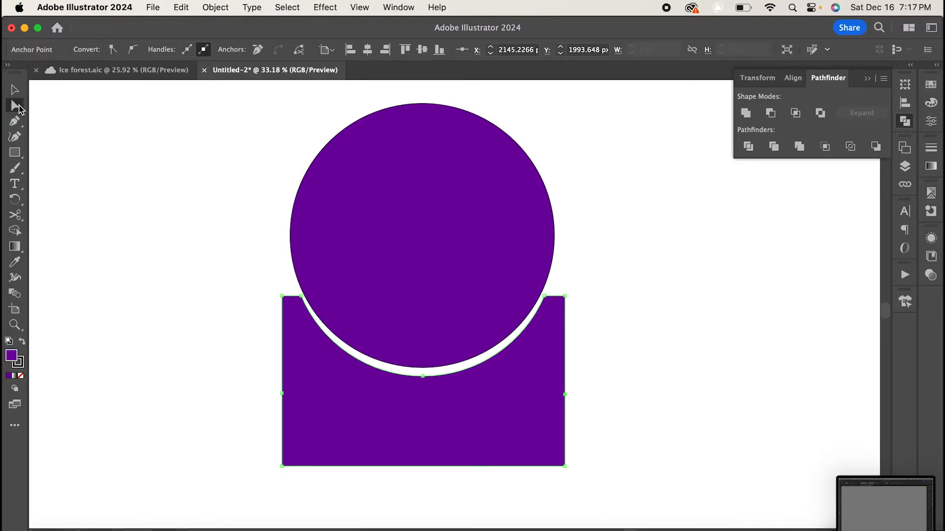
- Pull the two new side anchors of the base inward and upward to pinch it into a waisted stand shape
left_click(564, 394, "shift")
left_click_drag(564, 394, 575, 427)
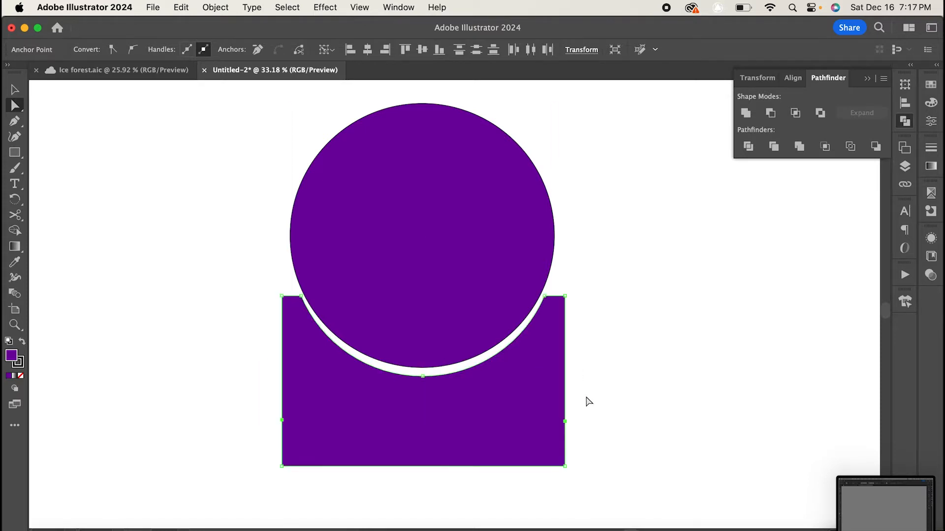
left_click_drag(297, 421, 282, 428)
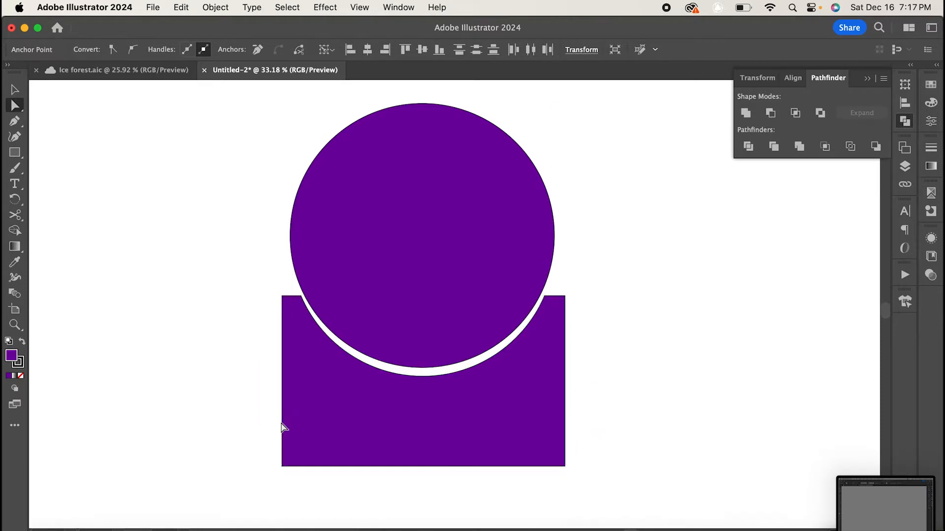
left_click(274, 406)
left_click_drag(282, 394, 341, 368)
left_click_drag(565, 395, 506, 367)
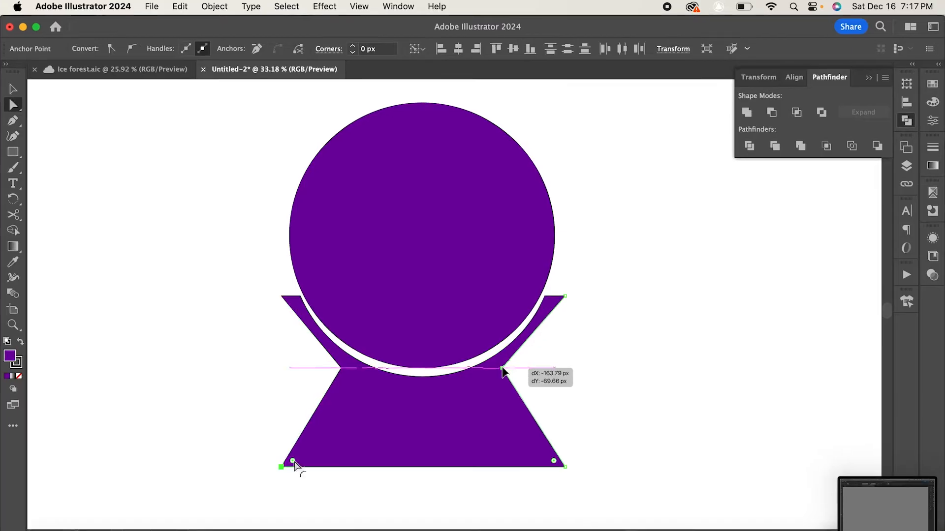
- Round the base's bottom corners, then widen the base slightly and line it up beneath the globe
mouse_move(292, 460)
left_mouse_down()
mouse_move(320, 444)
mouse_move(305, 467)
left_mouse_up()
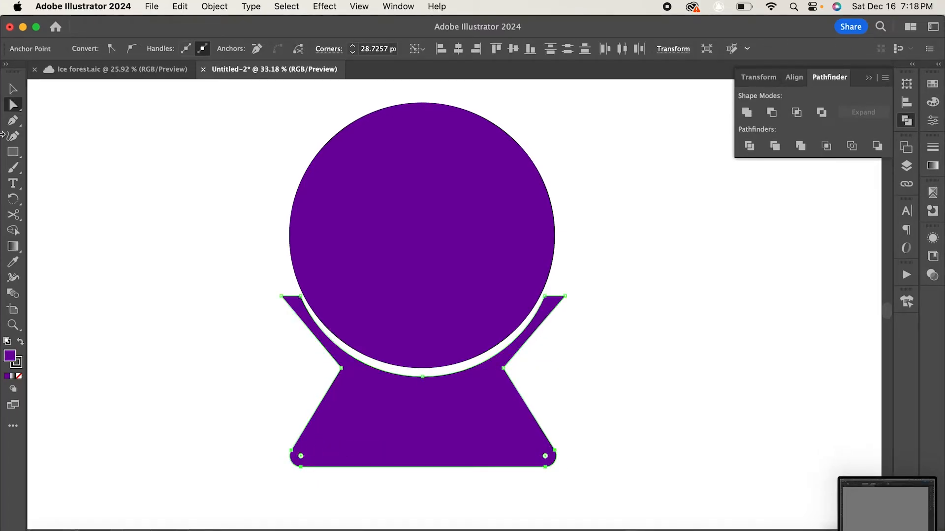
left_click(16, 91)
scroll(420, 408, "down", 2)
left_click_drag(412, 438, 411, 461)
left_click_drag(270, 366, 273, 365)
left_click_drag(553, 365, 553, 365)
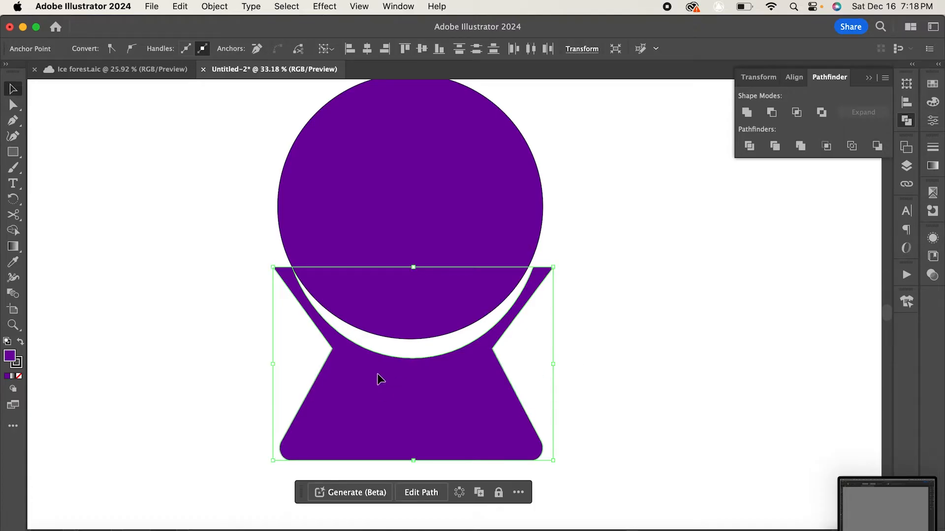
left_click_drag(377, 374, 377, 372)
left_click_drag(270, 362, 266, 362)
left_click_drag(554, 362, 560, 363)
scroll(559, 363, "up", 2)
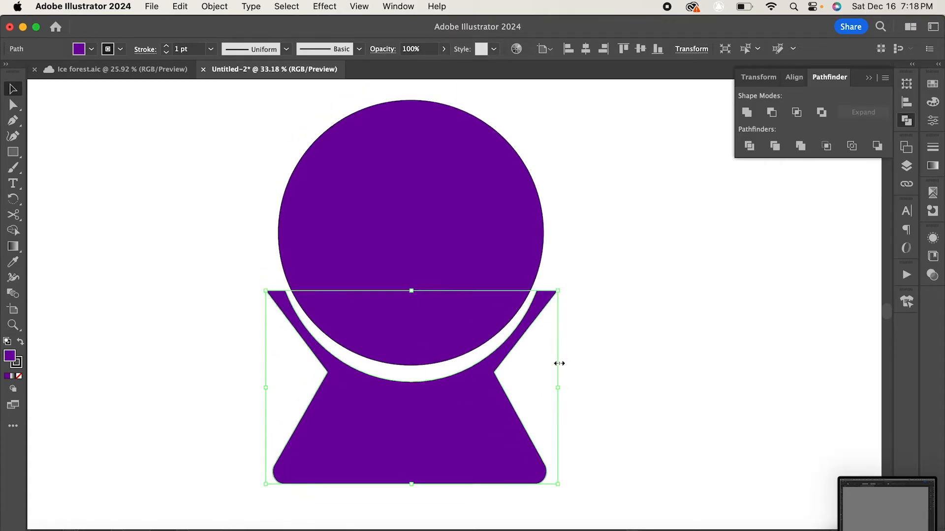
scroll(560, 363, "left", 1)
left_click(187, 243)
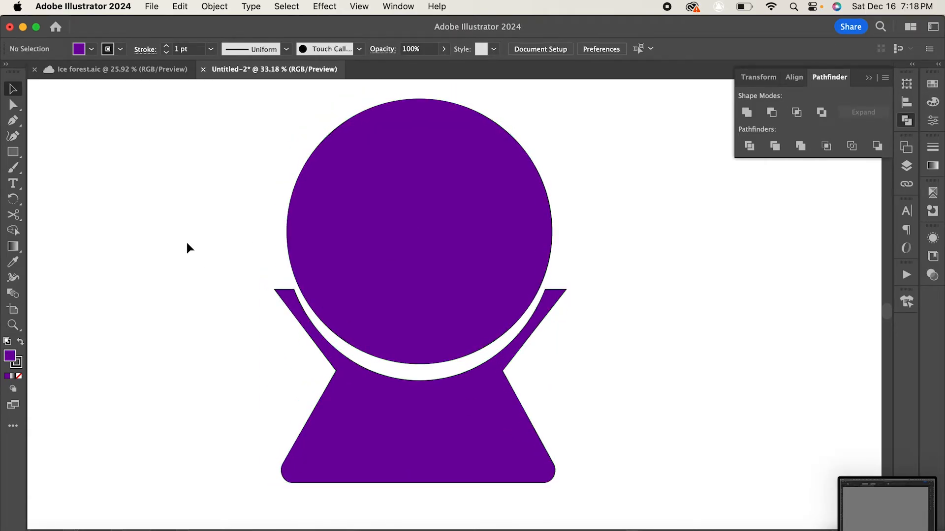
- Round the top tips of the stand's two arms
left_click(14, 104)
left_click(286, 298)
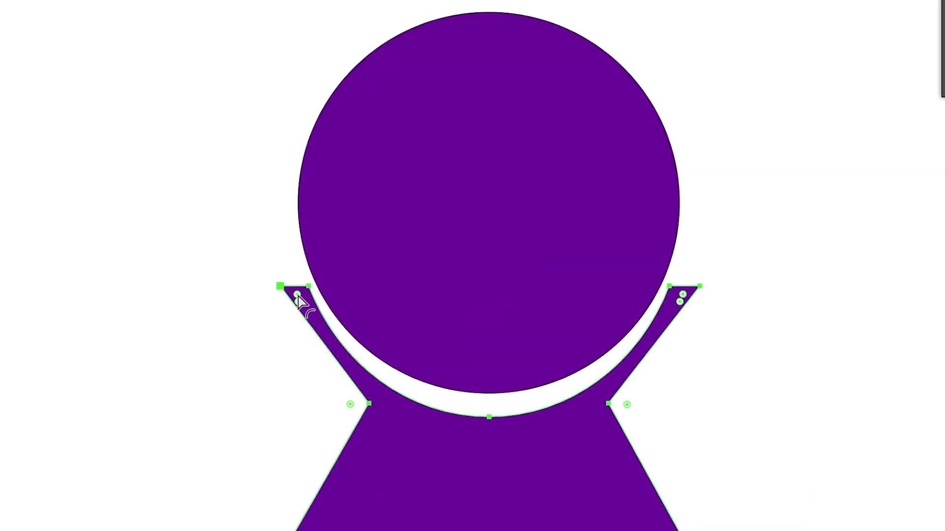
left_click_drag(297, 295, 310, 310)
left_click(739, 327)
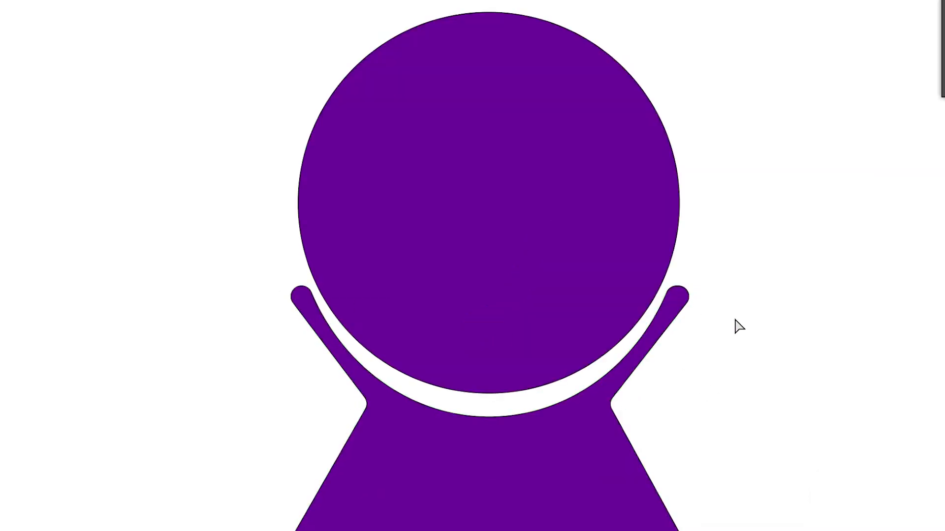
- Give both shapes no fill and a black 4 pt stroke
left_click_drag(216, 186, 883, 491)
key("v")
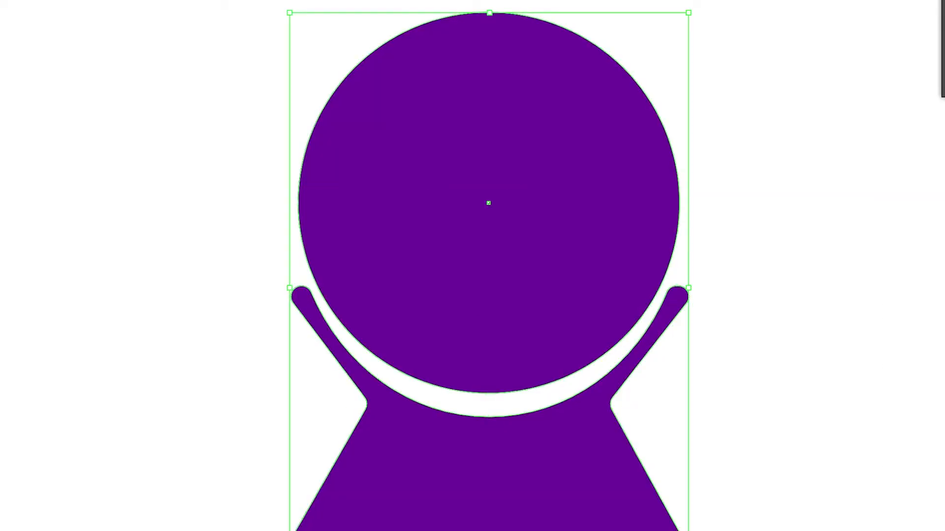
left_click(21, 377)
left_click(128, 170)
left_click_drag(178, 182, 722, 340)
left_click(211, 49)
left_click(216, 150)
left_click(701, 291)
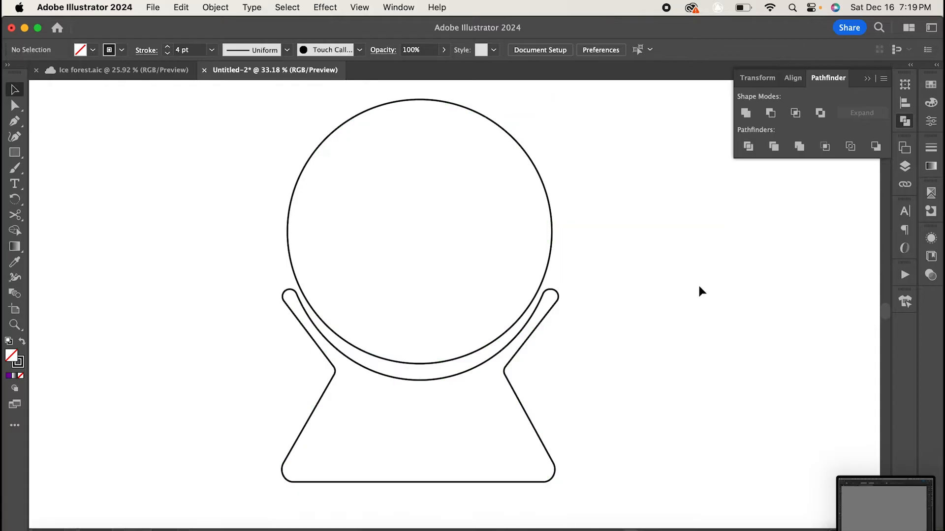
- Reorder the layers so base is on top, globe in the middle and trees at the bottom
left_click(904, 167)
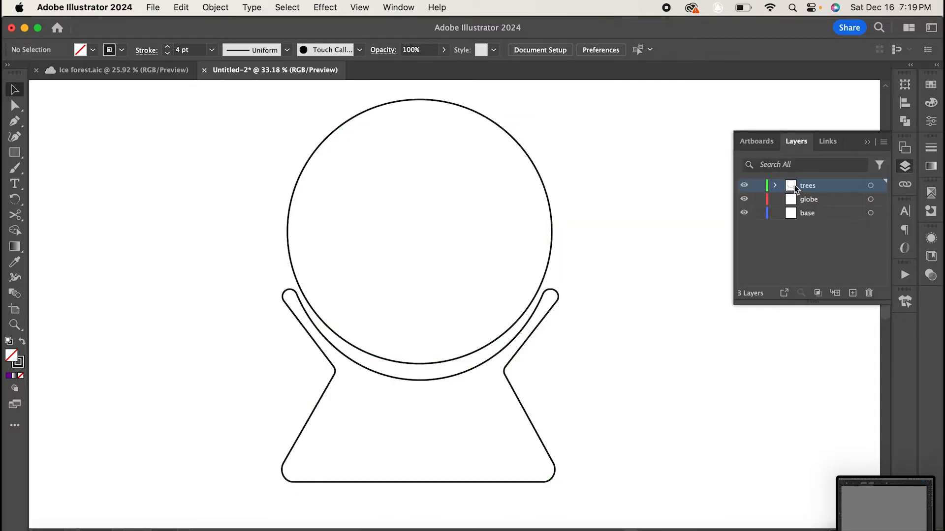
left_click_drag(794, 185, 806, 205)
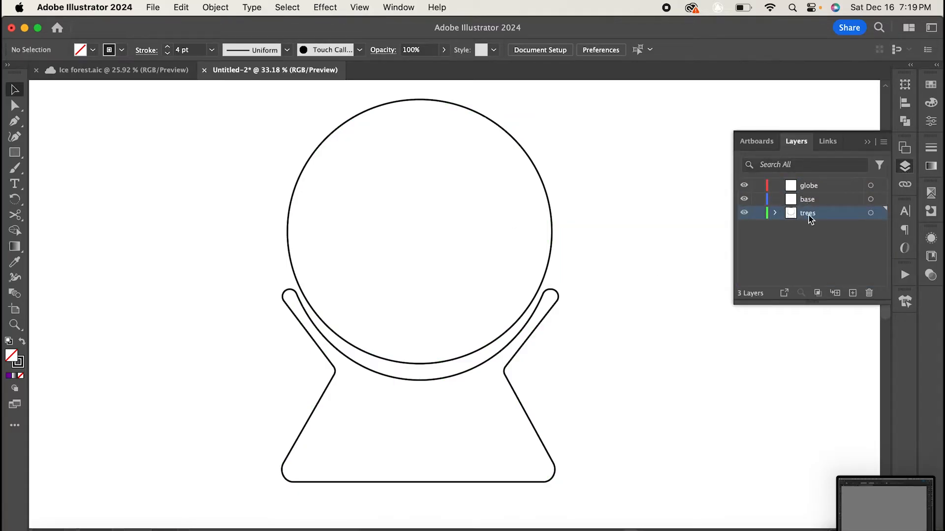
left_click(814, 199)
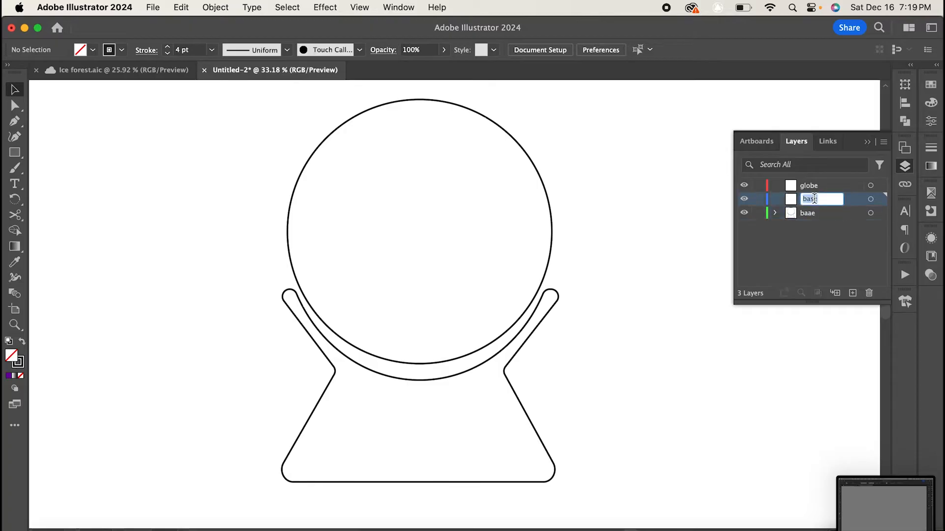
left_click_drag(809, 186, 804, 208)
- Draw a circle on the globe layer inside the globe outline and center it horizontally
left_click_drag(15, 154, 74, 169)
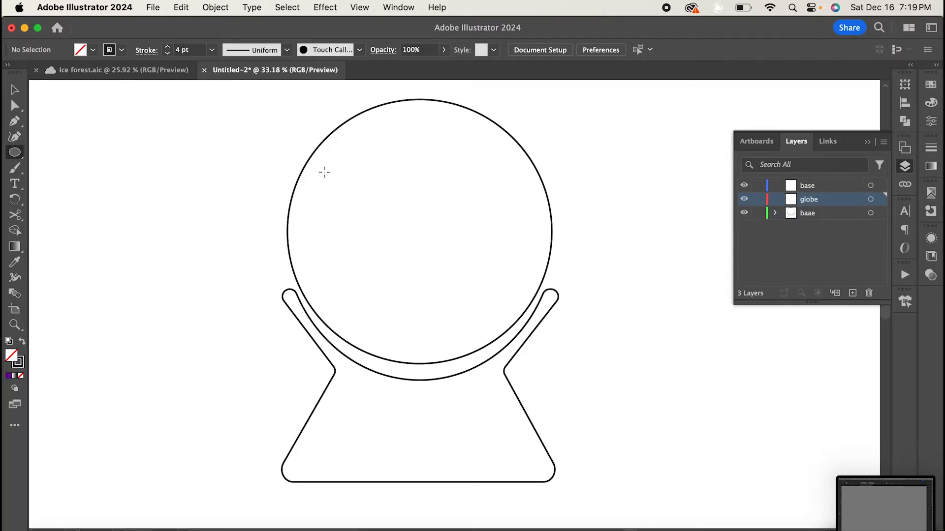
left_click_drag(324, 169, 544, 357)
left_click_drag(432, 278, 420, 242)
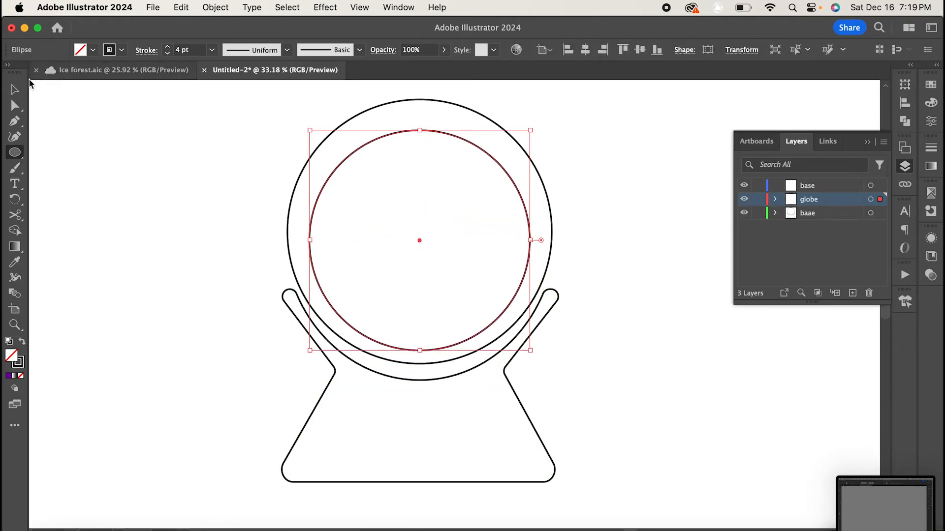
- Reshape the inner circle into a snow drift by pulling its top anchor down and spreading its sides and bottom outward
key("a")
left_click_drag(419, 131, 422, 320)
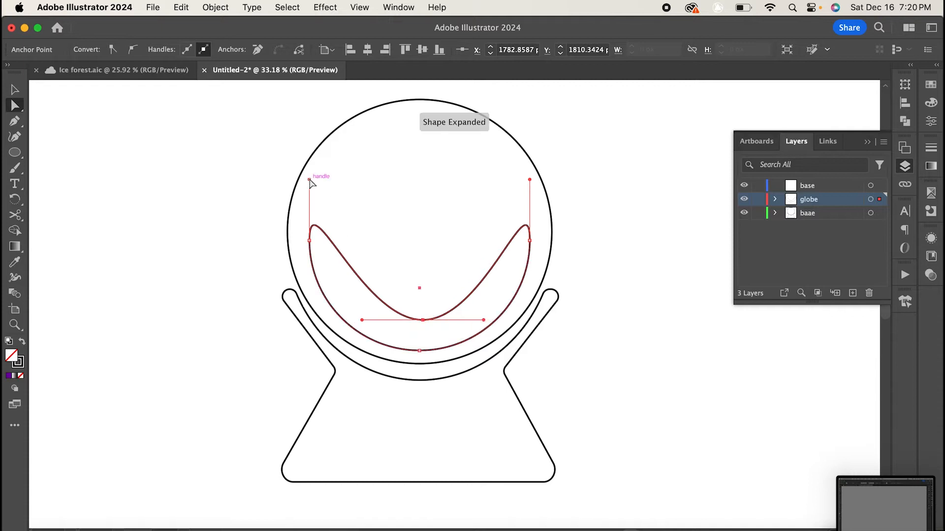
left_click(309, 181)
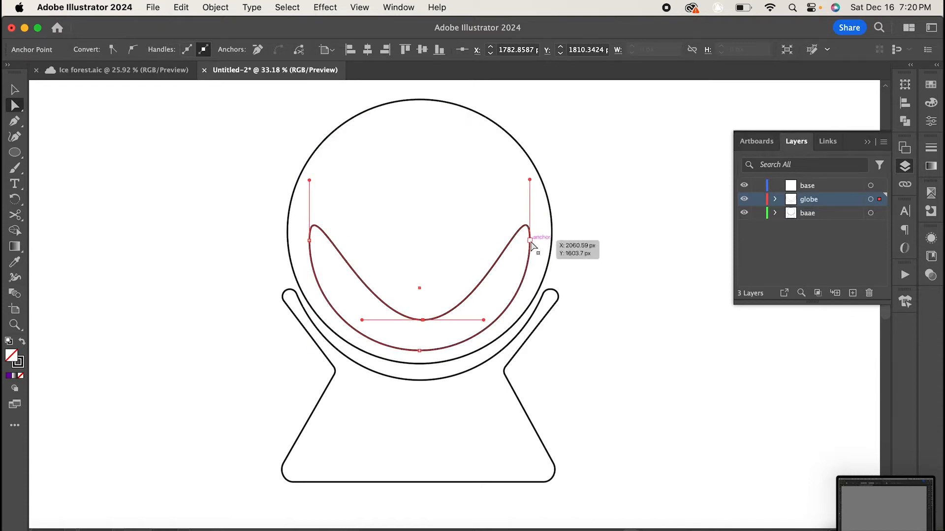
left_click_drag(530, 241, 543, 242)
left_click_drag(309, 241, 294, 241)
left_click_drag(418, 352, 419, 362)
left_click(636, 314)
- Draw a flat ellipse near the top of the globe and bend its bottom edge upward into a curved highlight
left_click(13, 154)
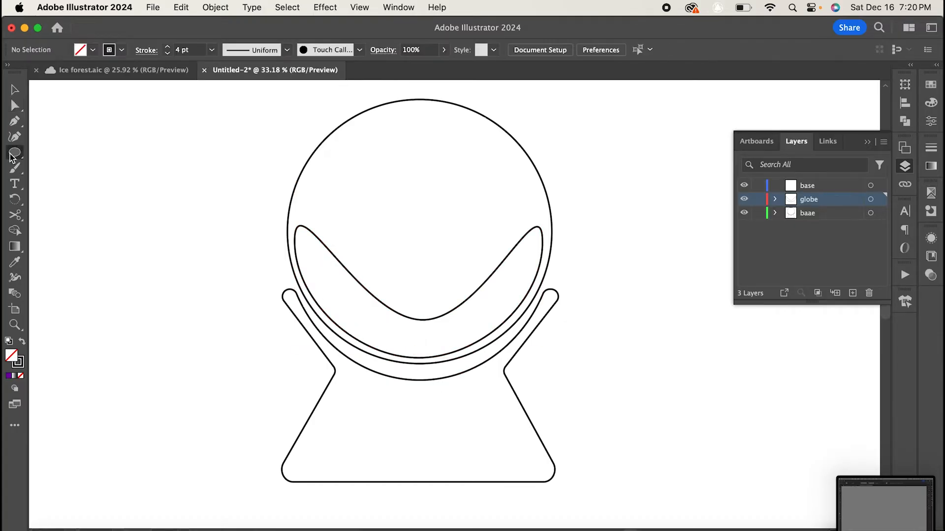
left_click(18, 94)
left_click_drag(349, 132, 505, 146)
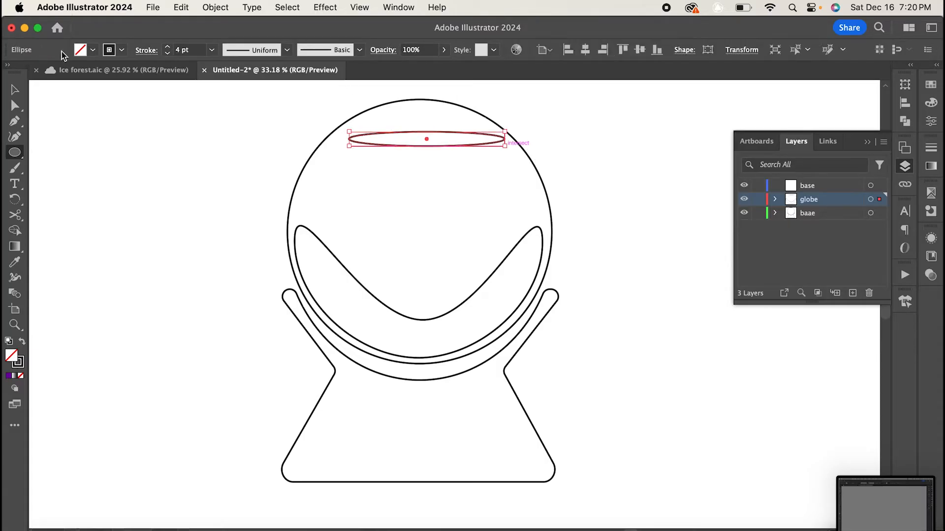
key("v")
left_click_drag(426, 143, 417, 109)
left_click(15, 107)
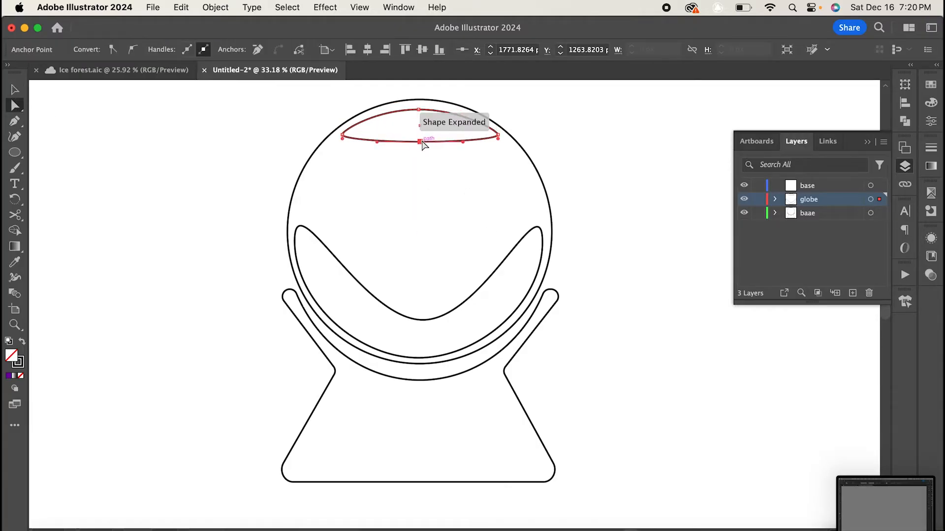
left_click_drag(422, 143, 419, 128)
left_click(570, 119)
double_click(807, 186)
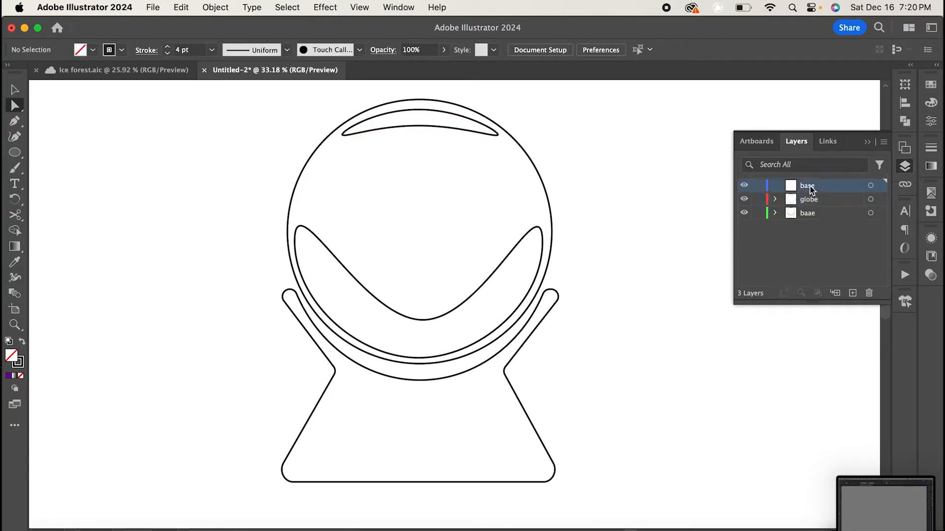
key("BackSpace")
key("Return")
left_click(869, 142)
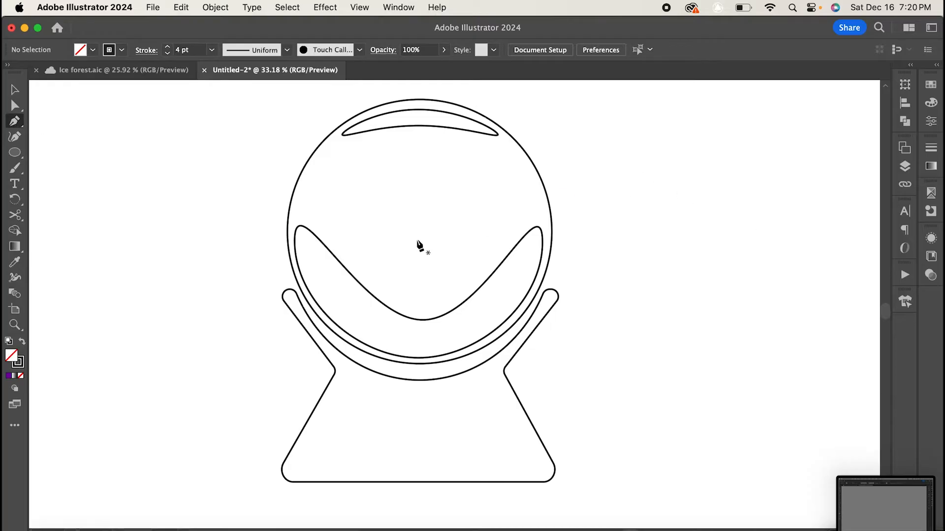
- Draw a closed, jagged pine tree outline with the Pen tool inside the globe, right of centre
scroll(420, 246, "up", 3, "alt")
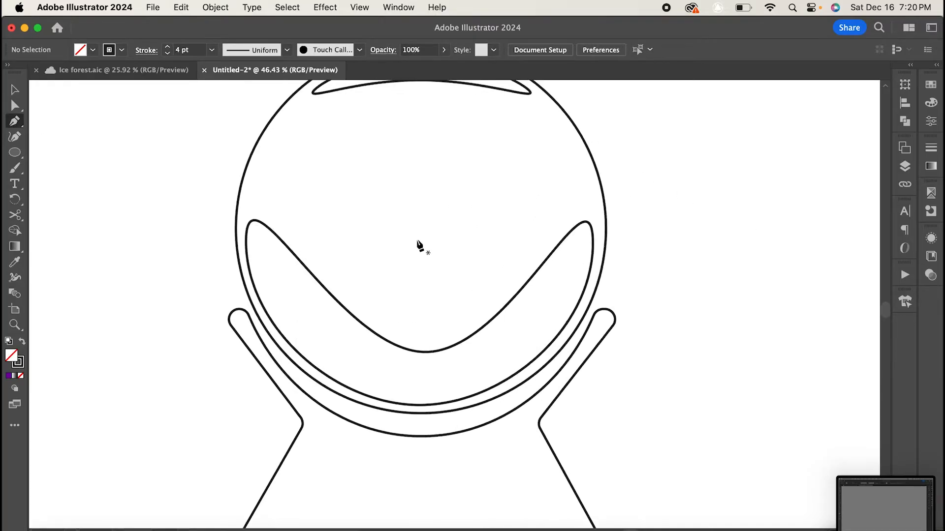
left_click(478, 212)
left_click(467, 234)
left_click(478, 229)
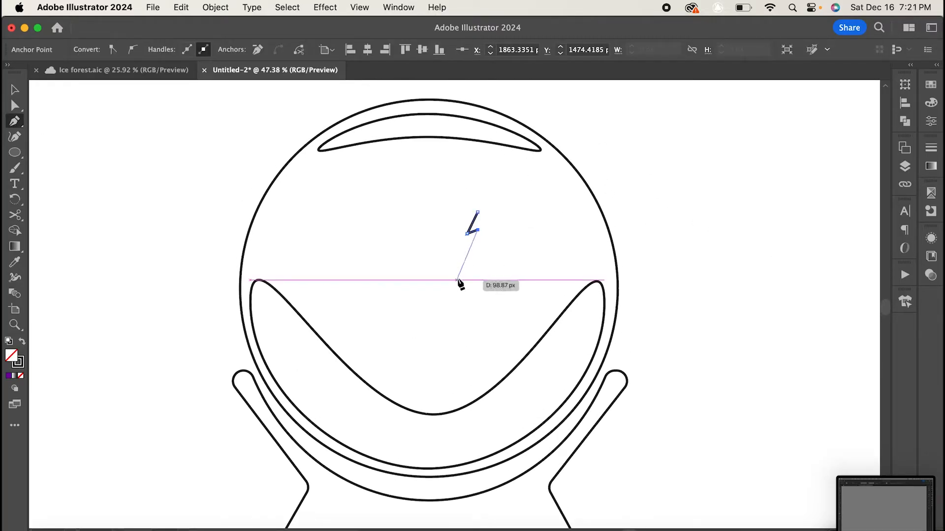
left_click(464, 289)
left_click(473, 279)
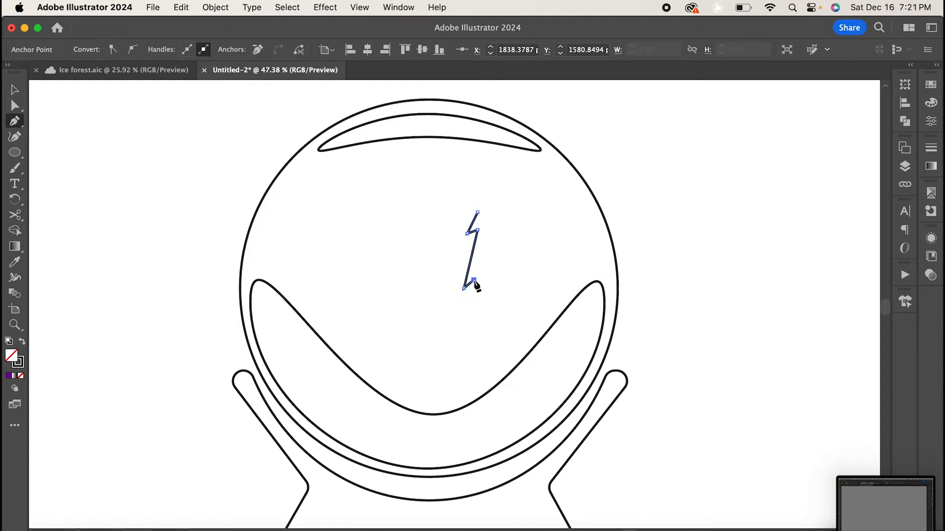
left_click(464, 340)
left_click(477, 334)
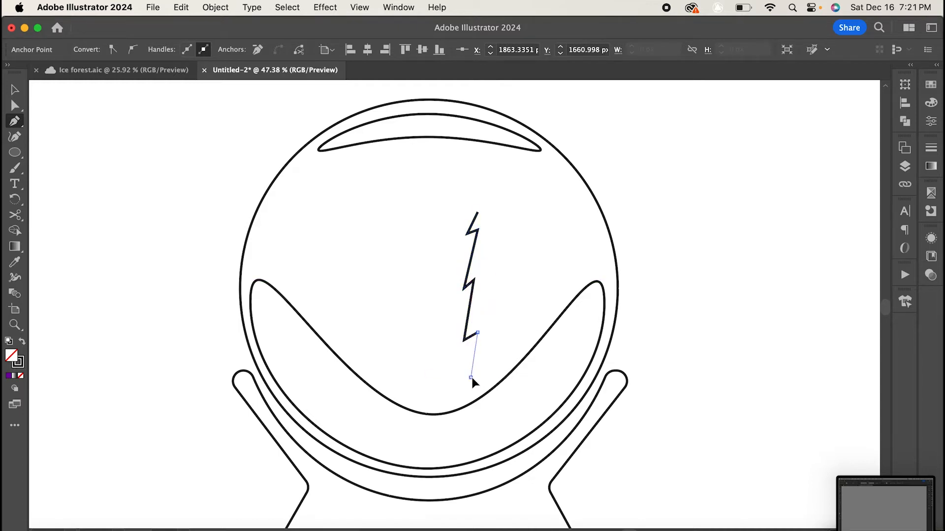
left_click(470, 377)
left_click(498, 371)
left_click(530, 338)
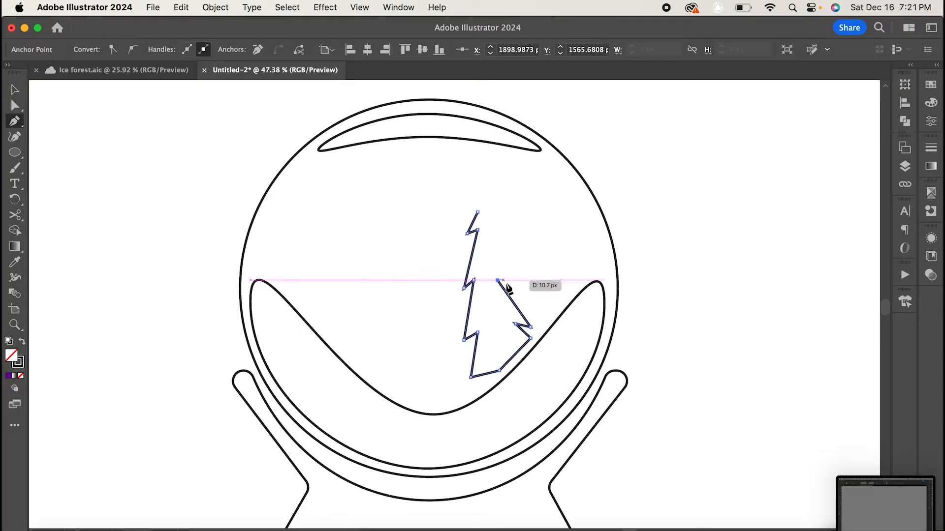
left_click(496, 280)
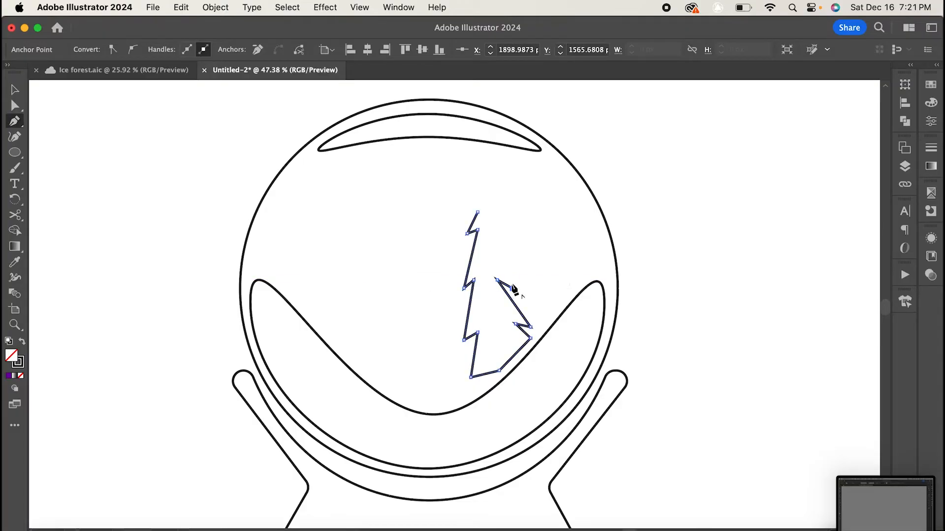
left_click(487, 230)
left_click(497, 235)
- Duplicate the pine tree to its left and tilt the copy slightly
left_click(14, 90)
left_click_drag(507, 283, 439, 307)
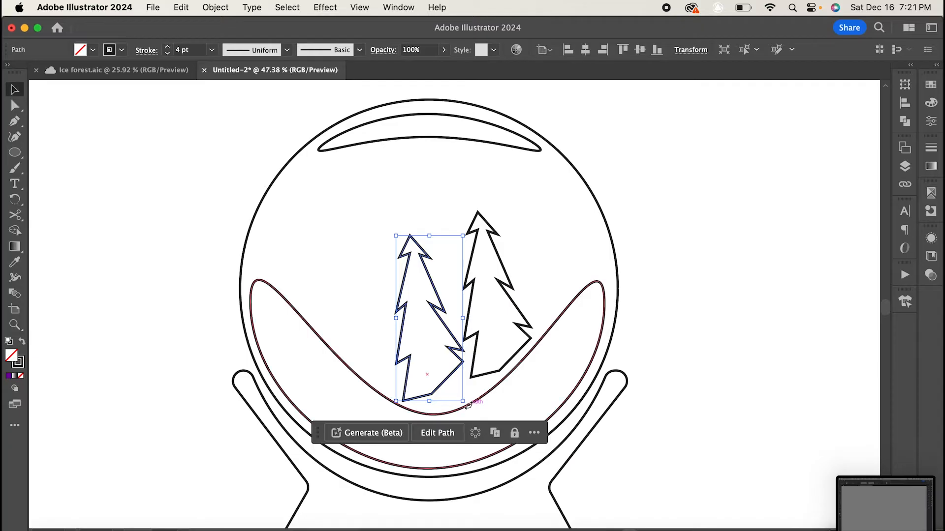
left_click_drag(467, 404, 456, 415)
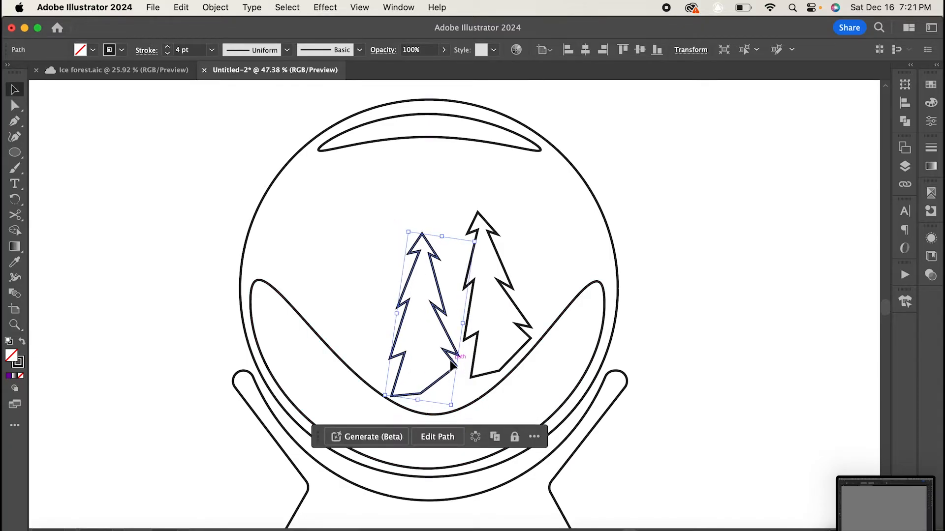
left_click_drag(449, 361, 454, 361)
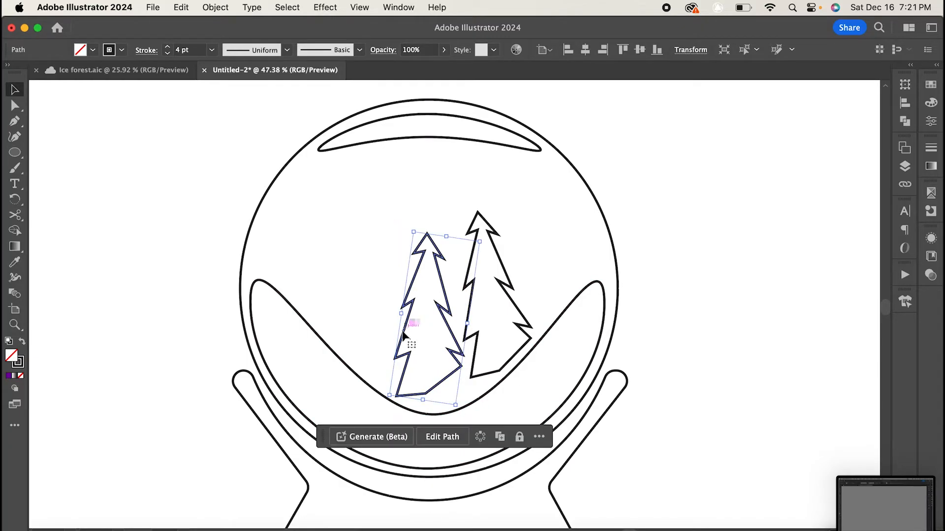
- Duplicate another tree further left, scale it down and position it beside the others
left_click_drag(402, 335, 347, 296)
left_click_drag(425, 201, 394, 251)
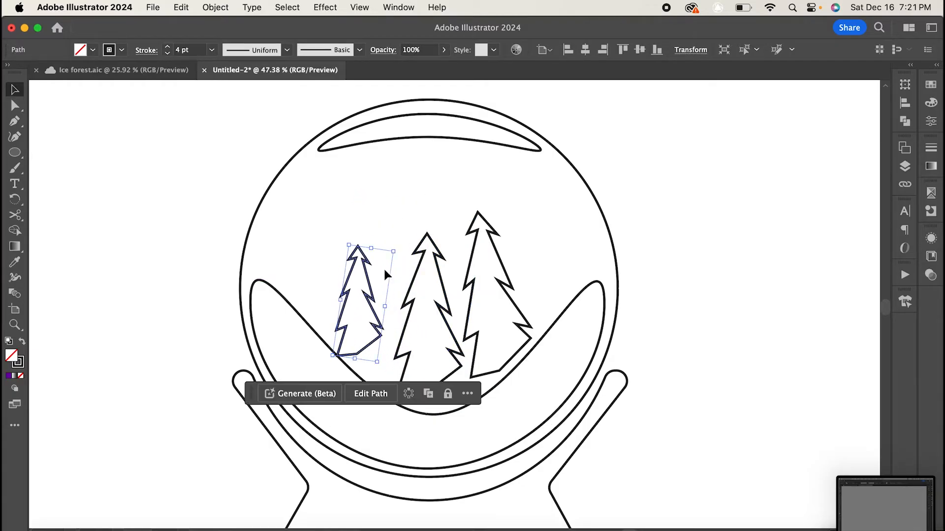
mouse_move(374, 315)
left_mouse_down()
mouse_move(399, 311)
mouse_move(386, 318)
left_mouse_up()
- Copy and paste the three trees, shrink the copy and place it behind them at the upper left of the globe
left_click_drag(313, 270, 586, 271)
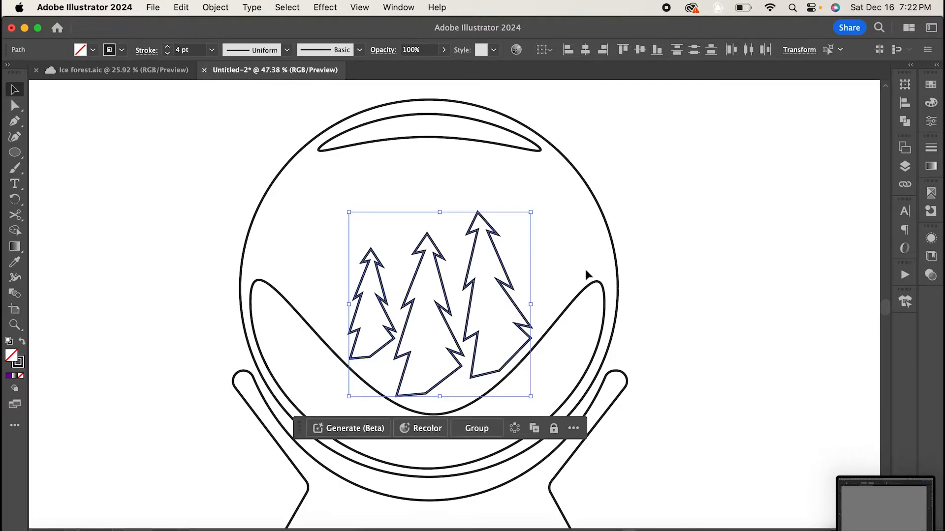
key("super+c")
key("super+v")
left_click_drag(489, 285, 348, 222)
left_click_drag(400, 150, 347, 212)
left_click_drag(301, 243, 360, 226)
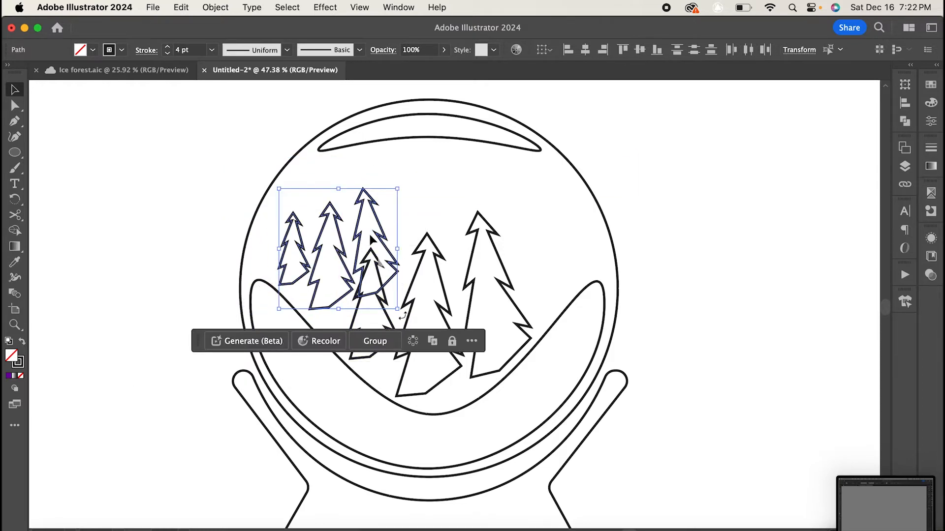
left_click_drag(401, 316, 408, 327)
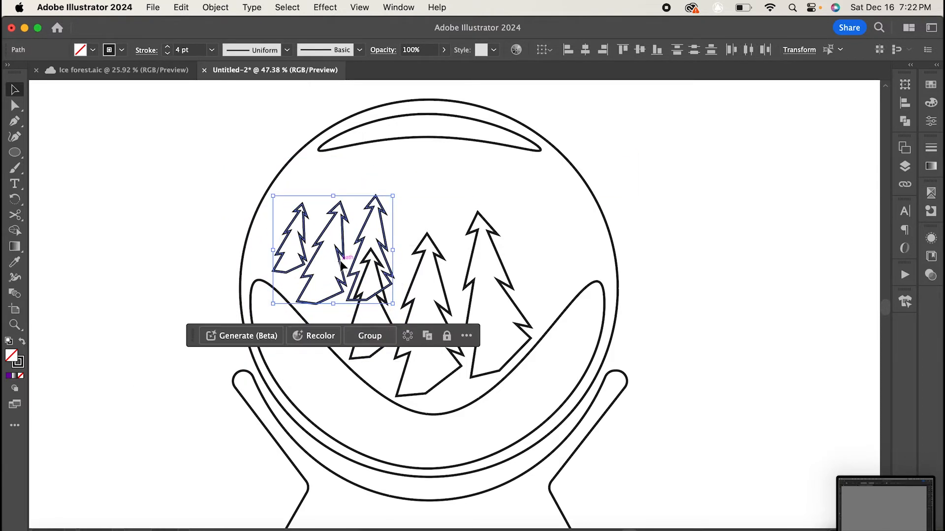
left_click_drag(346, 265, 355, 275)
left_click(506, 237)
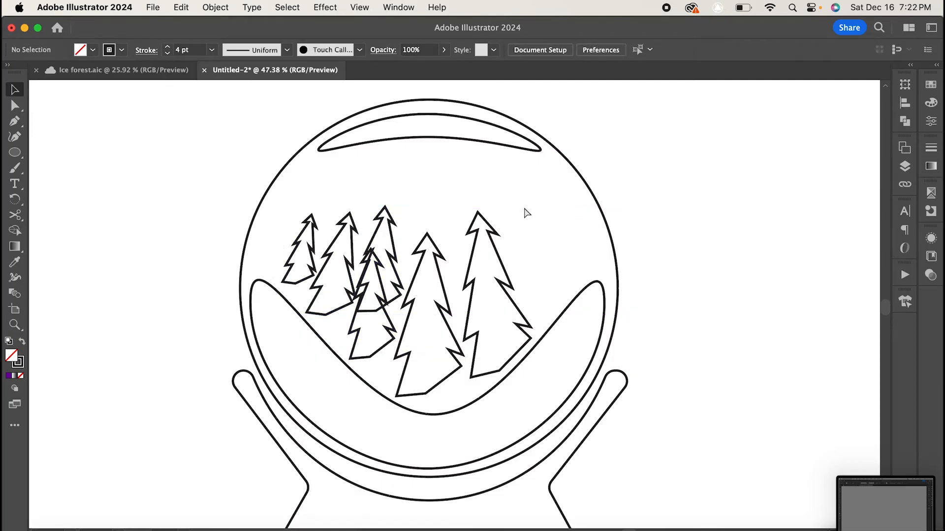
- Duplicate the small tree cluster to the right side of the globe and tilt it slightly
left_click_drag(493, 294, 507, 294)
left_click_drag(545, 212, 491, 282)
left_click_drag(465, 325, 566, 249)
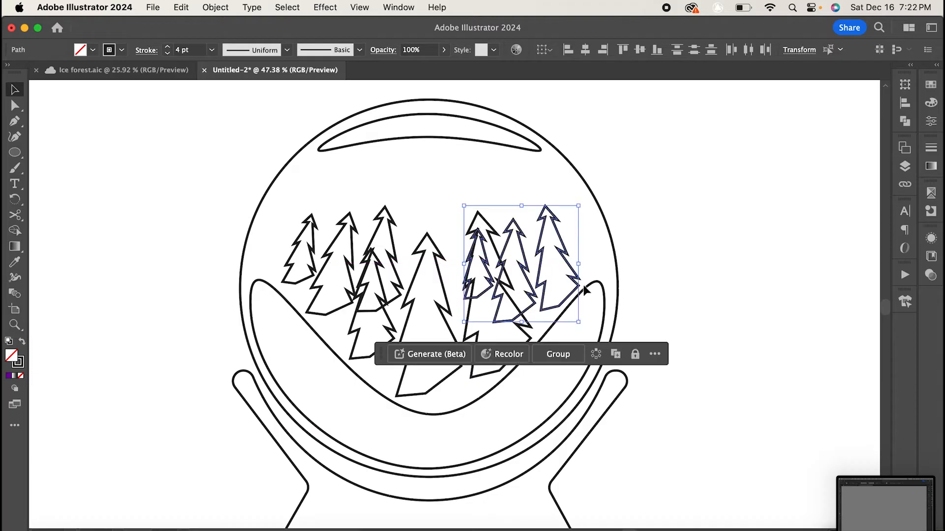
left_click_drag(582, 328, 590, 304)
left_click(683, 261)
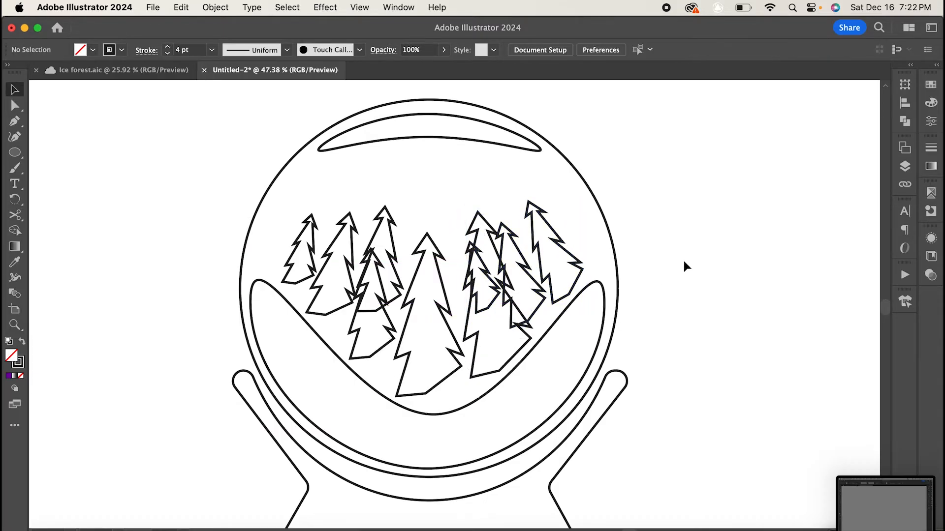
- Draw a circle on the button layer and center it on the lower part of the base
scroll(684, 261, "down", 1)
scroll(683, 261, "down", 3)
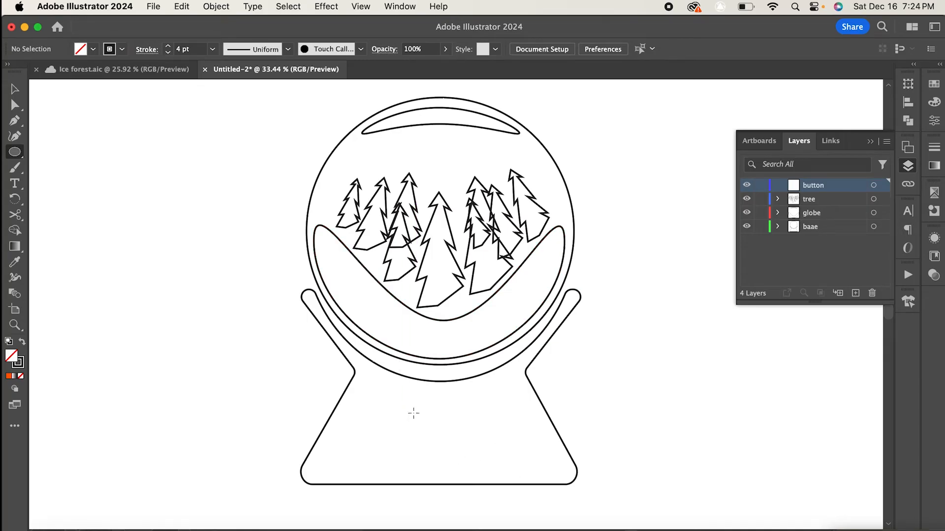
left_click_drag(414, 414, 474, 441)
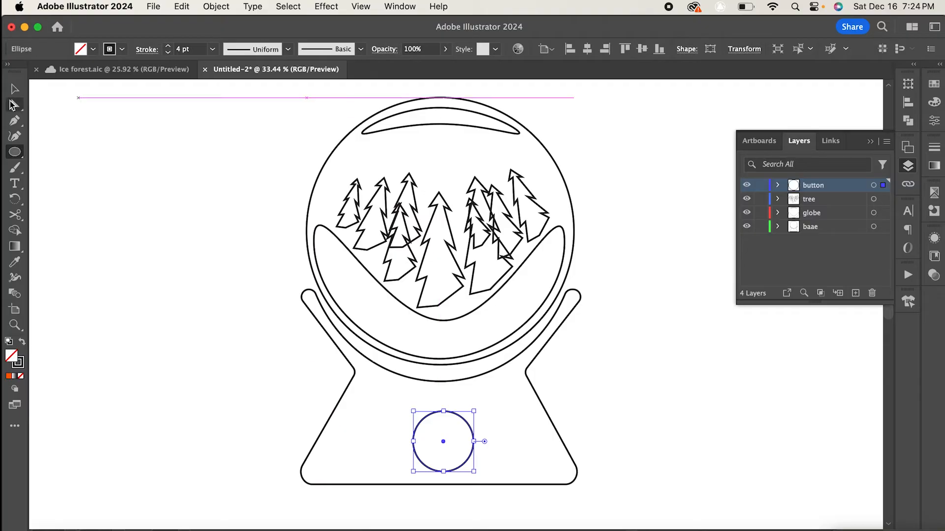
left_click(15, 90)
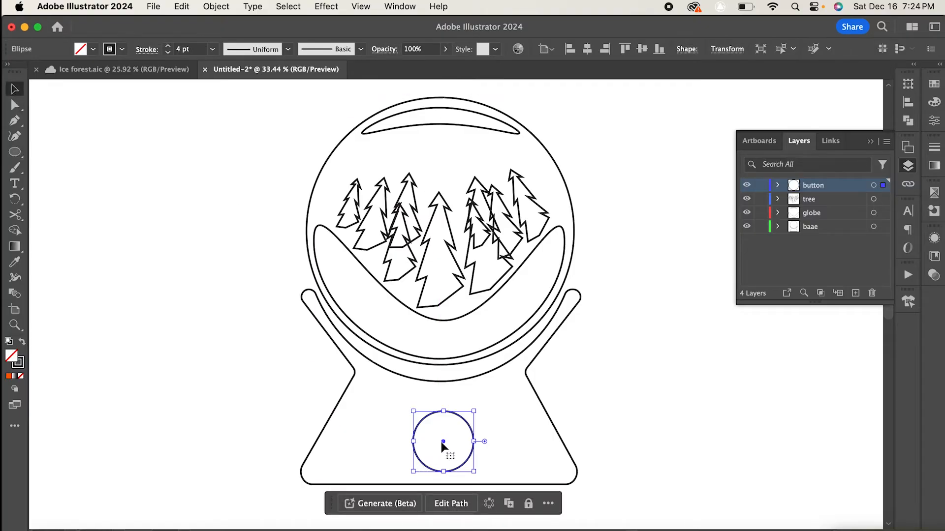
left_click_drag(441, 443, 438, 432)
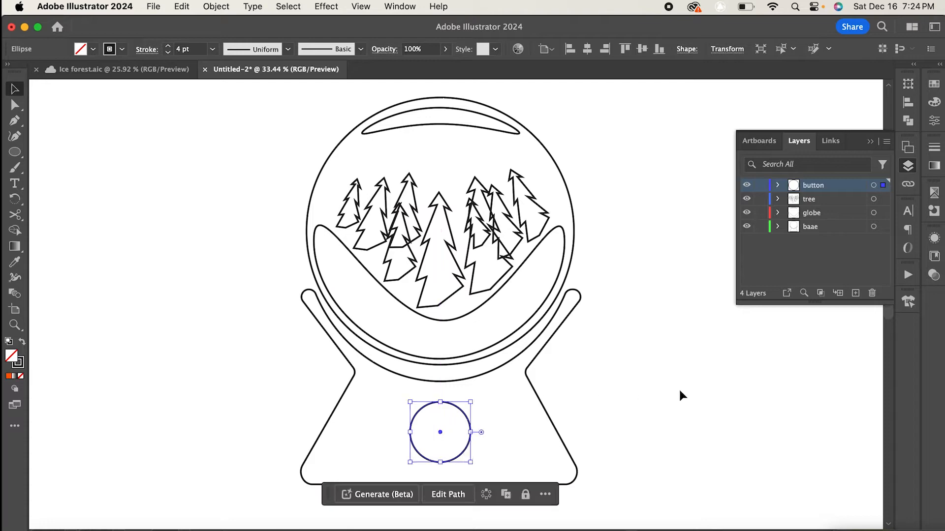
left_click(680, 391)
- Draw a narrow vertical rectangle inside the button circle, above its centre
scroll(435, 418, "up", 5)
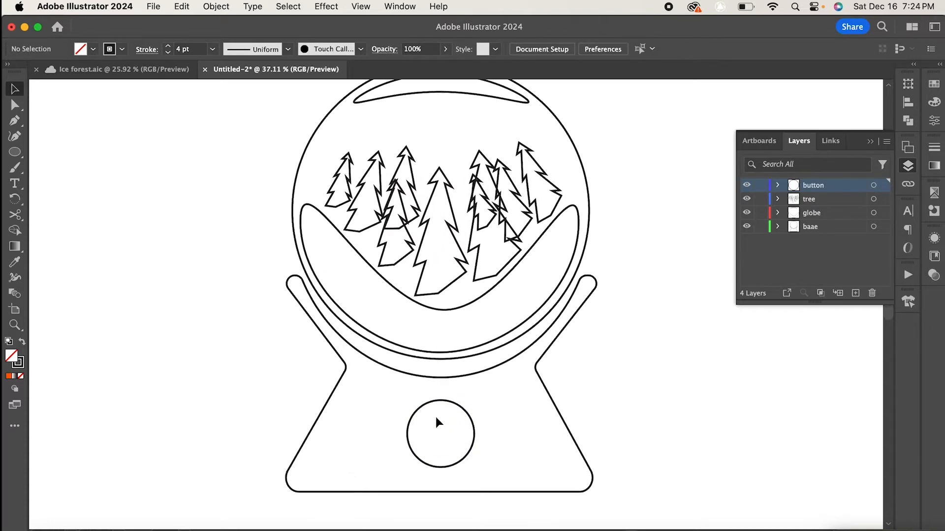
scroll(435, 417, "down", 1)
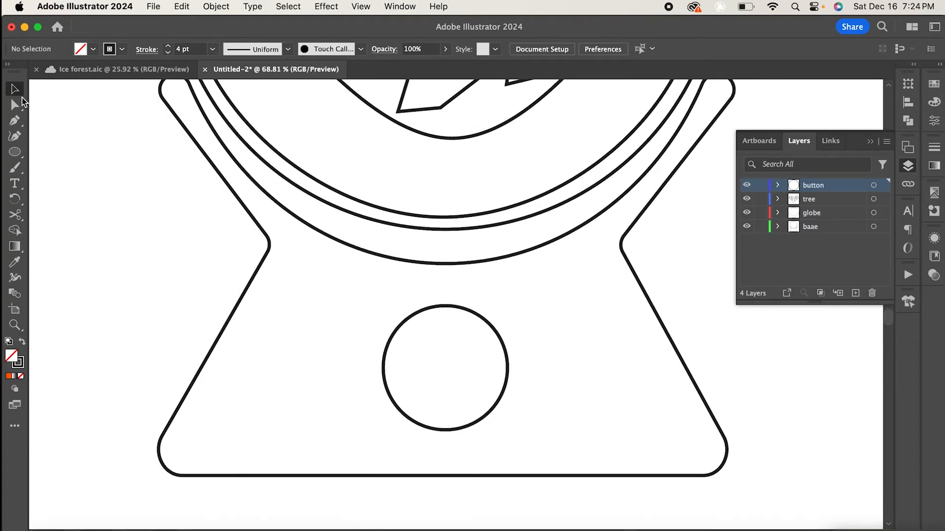
left_click(15, 122)
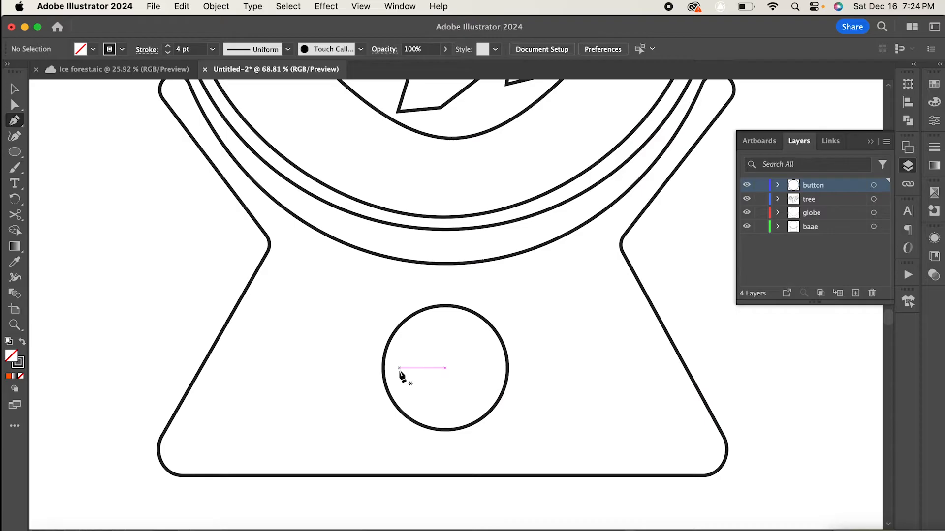
left_click(18, 151)
left_click_drag(19, 151, 93, 156)
left_click_drag(438, 337, 450, 390)
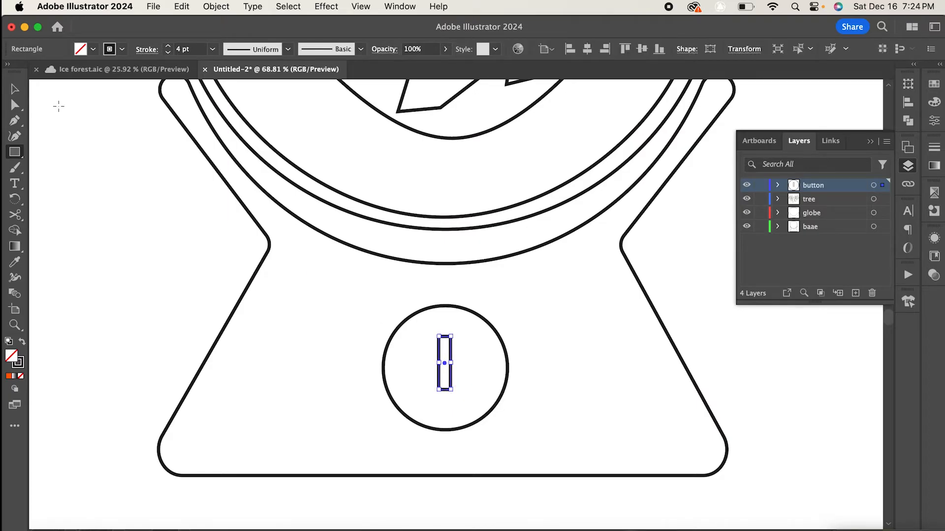
- Round the rectangle's corners fully into a capsule shape
left_click(14, 120)
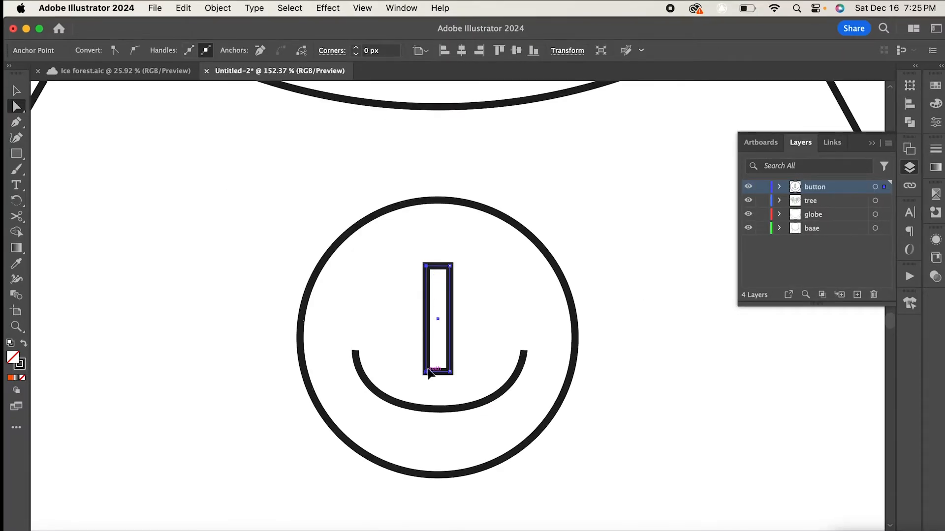
left_click(427, 371, "shift")
mouse_move(435, 276)
left_mouse_down()
mouse_move(447, 295)
mouse_move(439, 280)
left_mouse_up()
left_click(451, 266)
left_click(448, 372)
left_click_drag(440, 366, 437, 363)
left_click(693, 321)
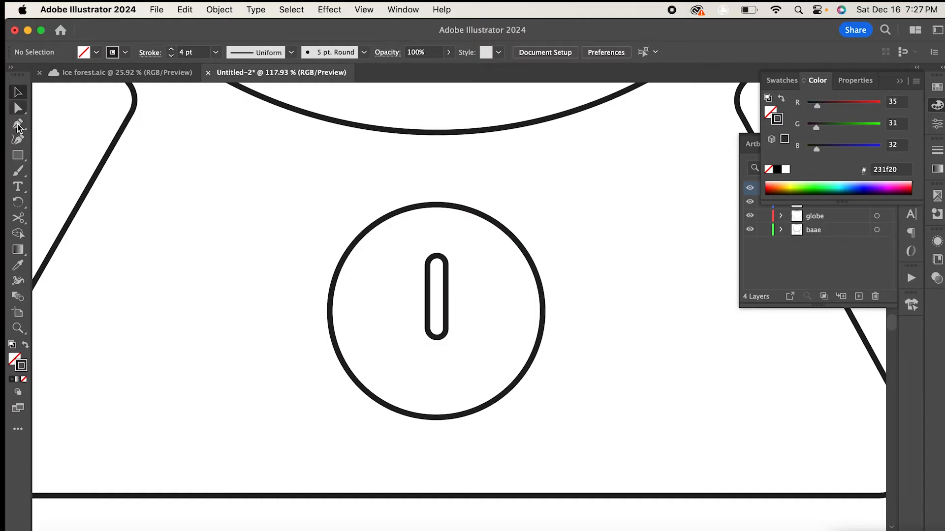
- Draw a U-shaped arc around the capsule's lower end with the Pen tool and deepen its bottom curve
left_click(18, 127)
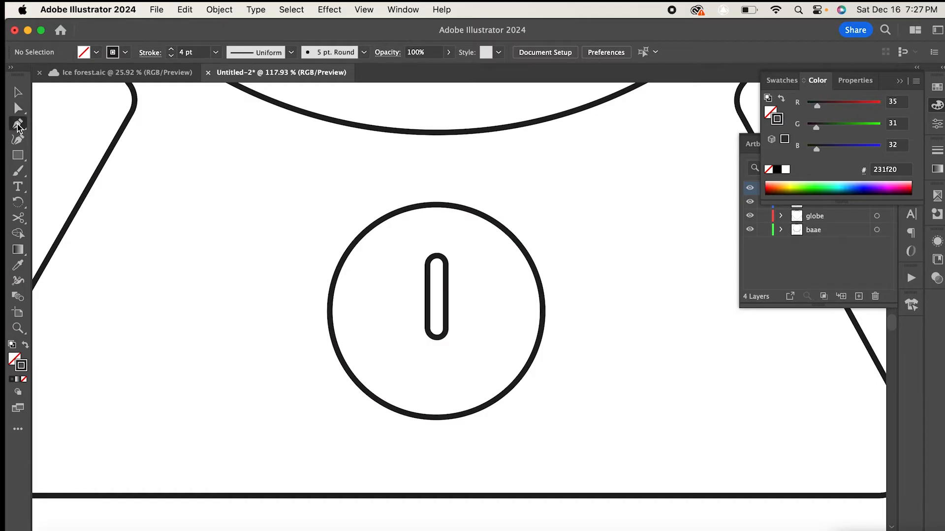
left_click(367, 323)
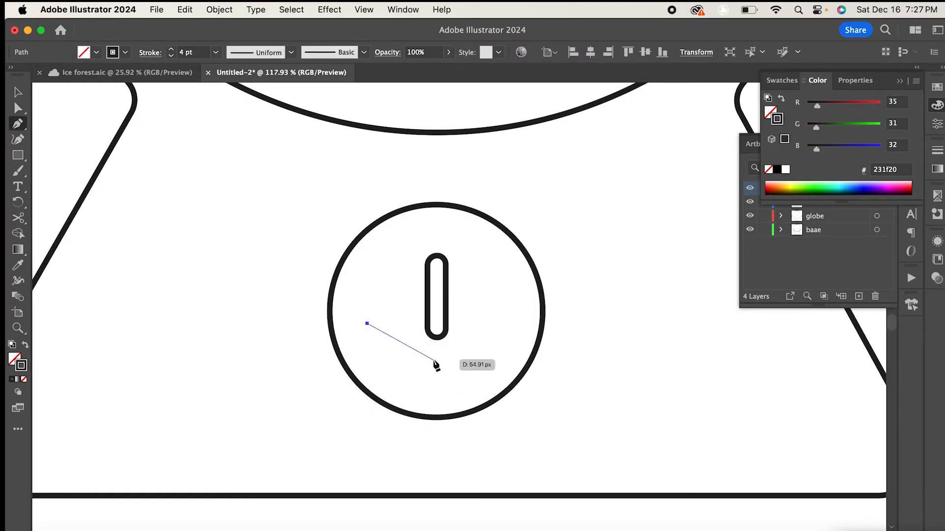
mouse_move(436, 359)
left_mouse_down()
mouse_move(474, 356)
mouse_move(489, 344)
mouse_move(463, 360)
mouse_move(484, 354)
mouse_move(489, 364)
left_mouse_up()
key("super+z")
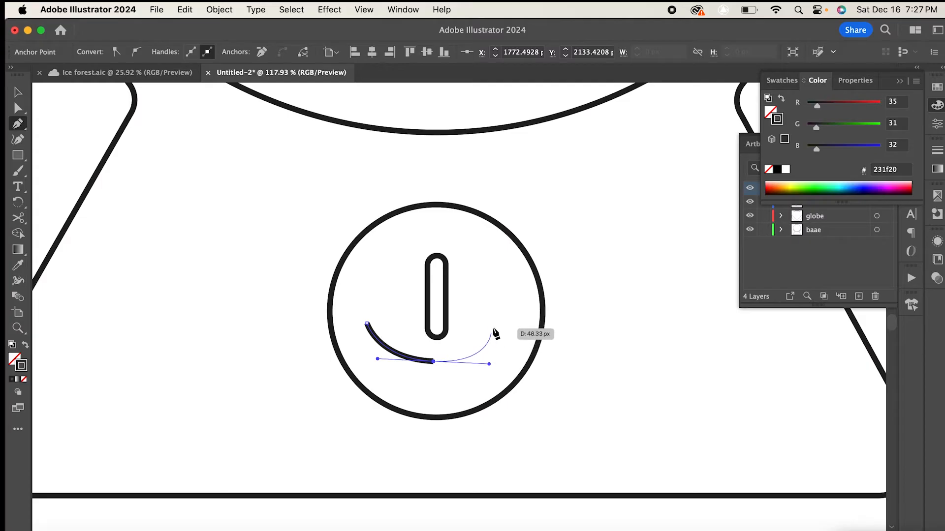
left_click(501, 323)
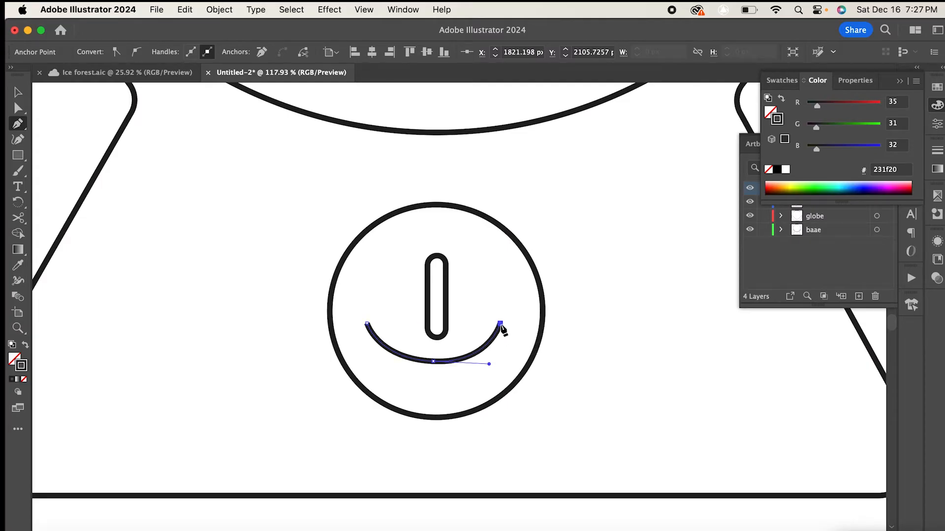
left_click(18, 109)
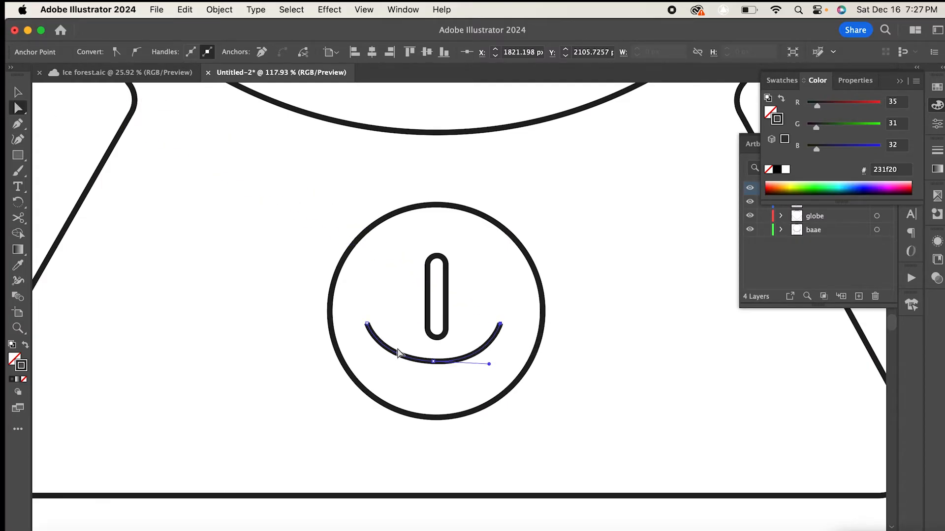
left_click_drag(433, 361, 433, 376)
- Apply the 5 pt Round brush to the U-shaped arc of the power symbol
left_click(17, 92)
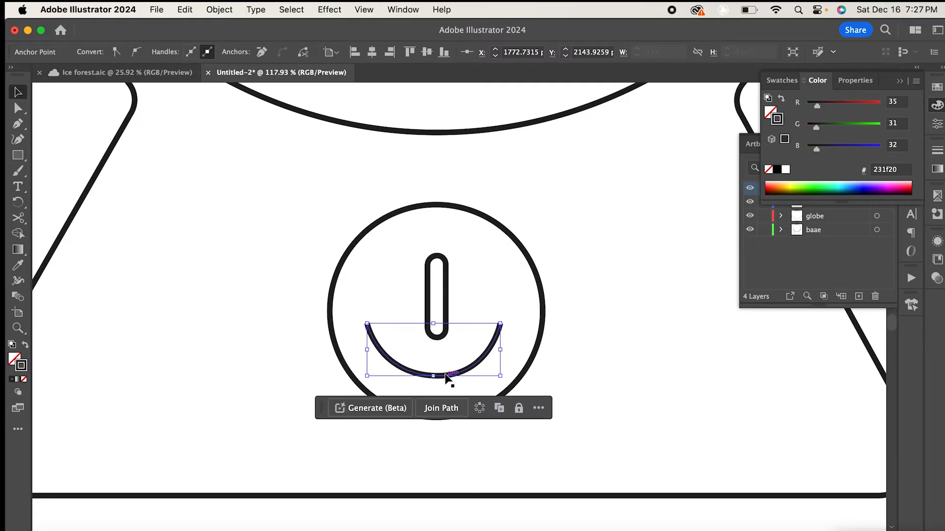
left_click_drag(448, 374, 447, 373)
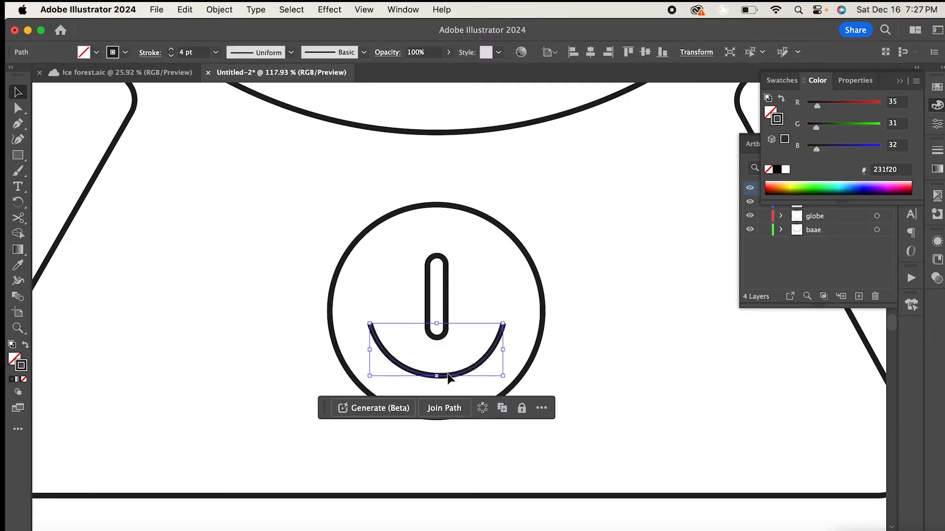
left_click(365, 52)
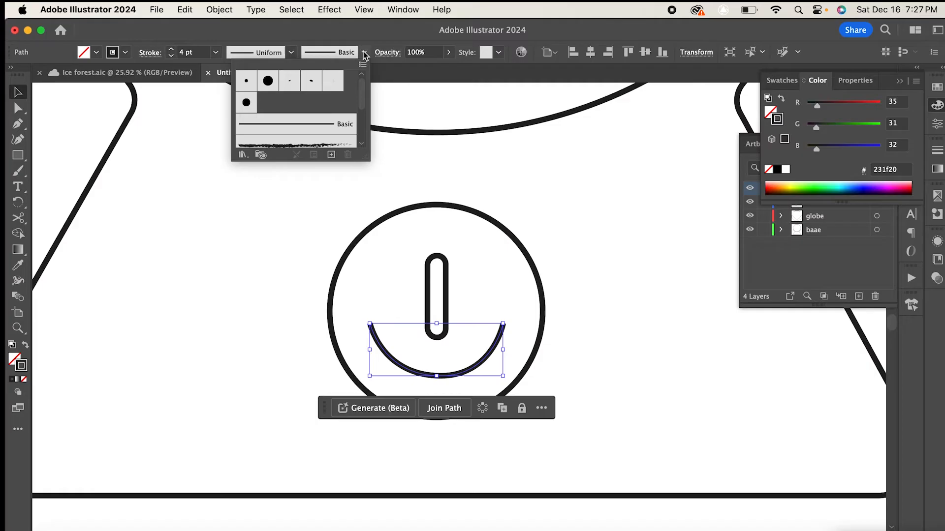
left_click(248, 82)
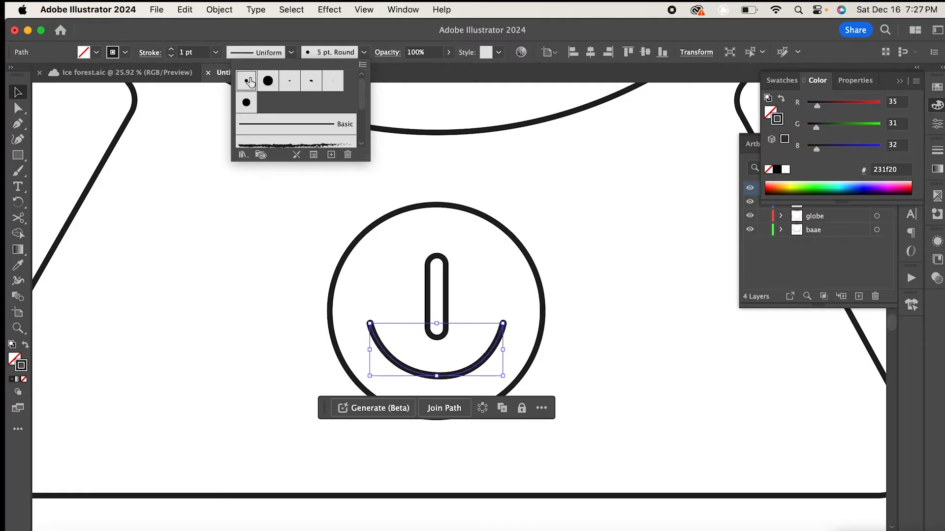
left_click(570, 199)
left_click(565, 283)
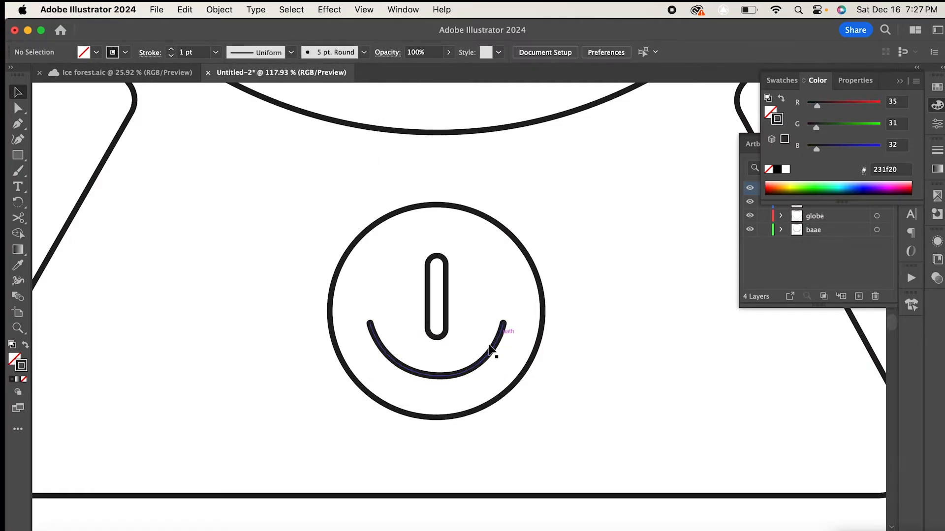
left_click(479, 367)
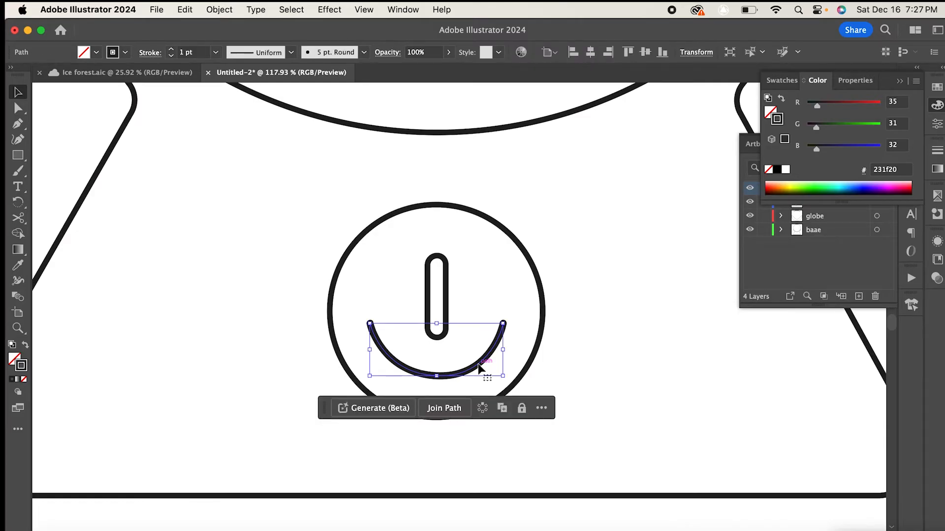
- Outline the arc's stroke so it becomes a filled shape
left_click(220, 11)
mouse_move(252, 10)
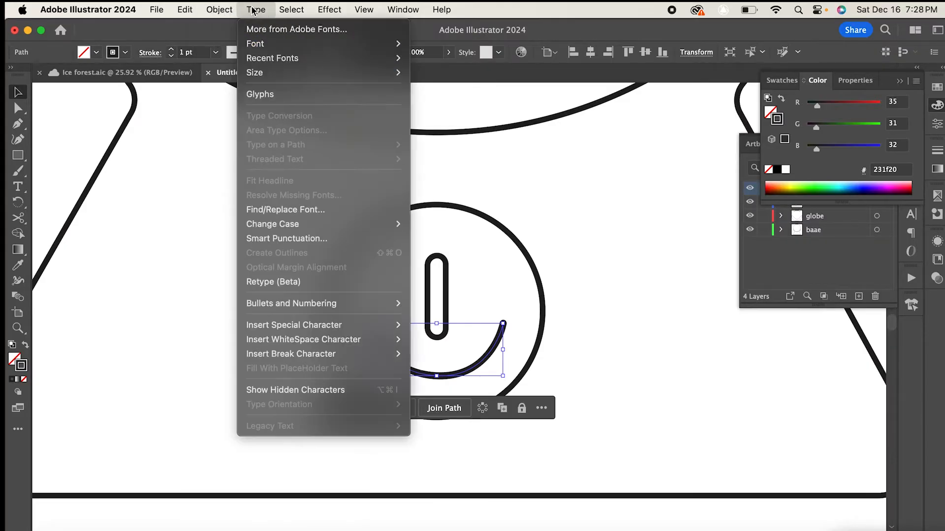
mouse_move(220, 9)
mouse_move(295, 368)
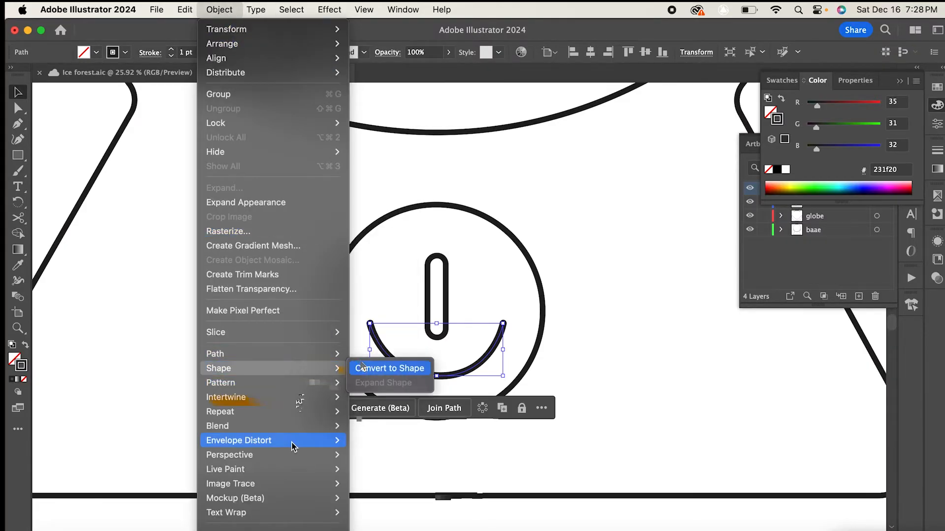
mouse_move(331, 358)
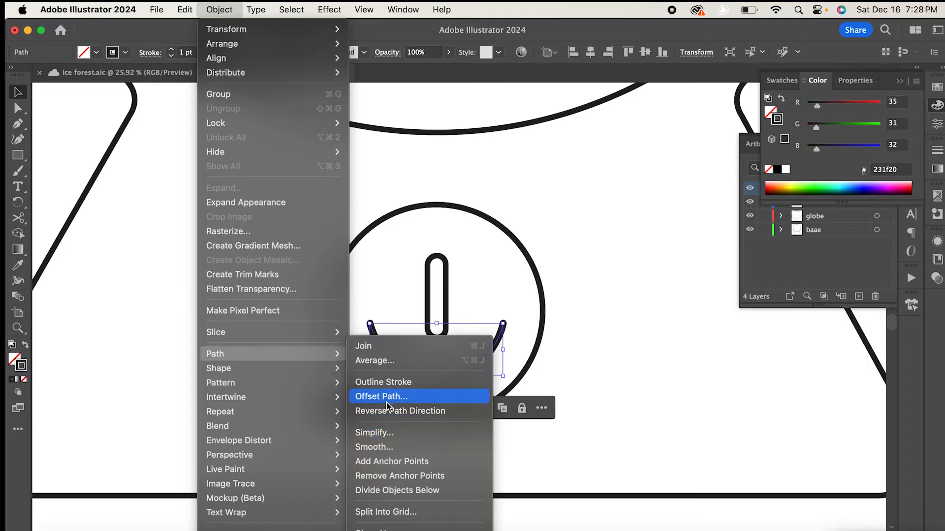
left_click(391, 384)
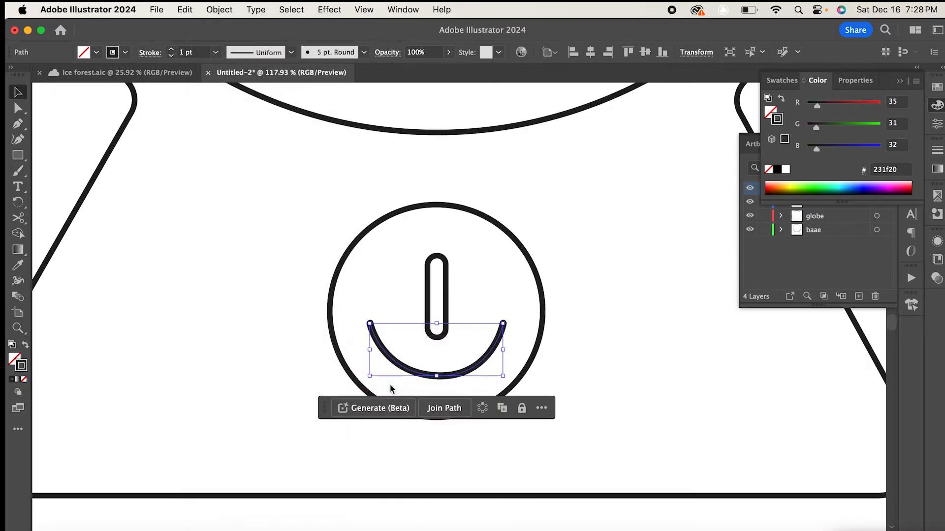
- Give the outlined arc no fill and a 2 pt black stroke
left_click(16, 361)
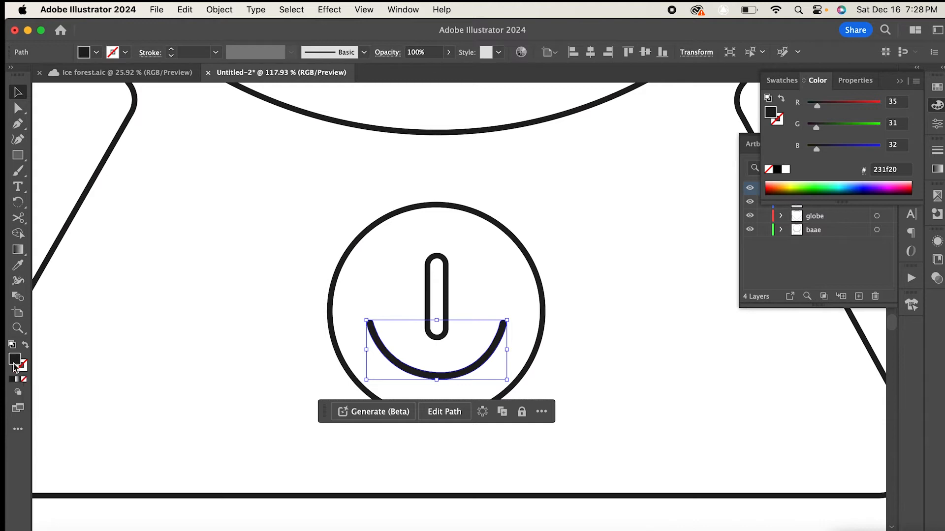
left_click(22, 365)
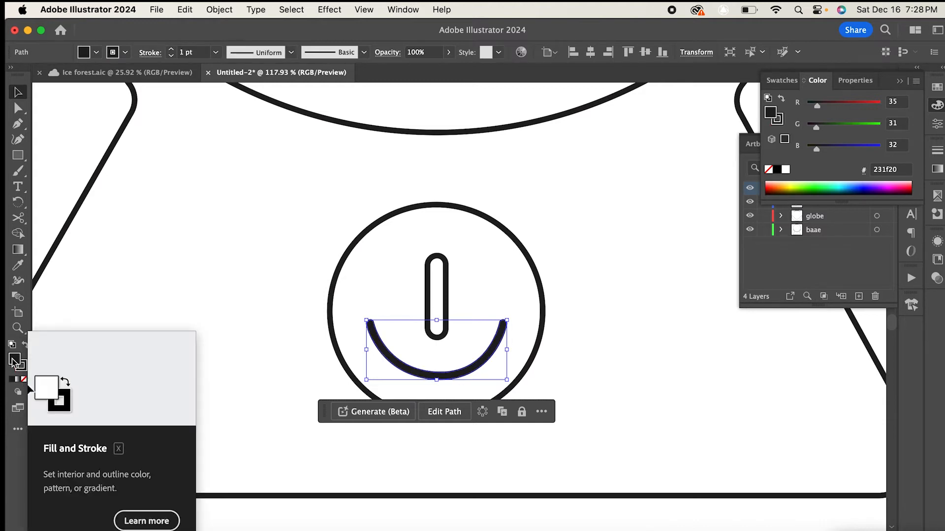
left_click(24, 380)
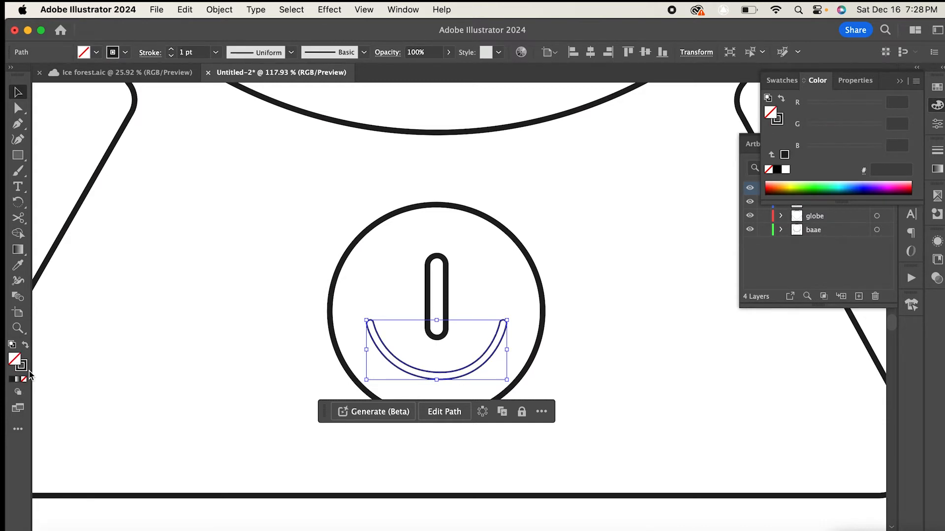
left_click(216, 52)
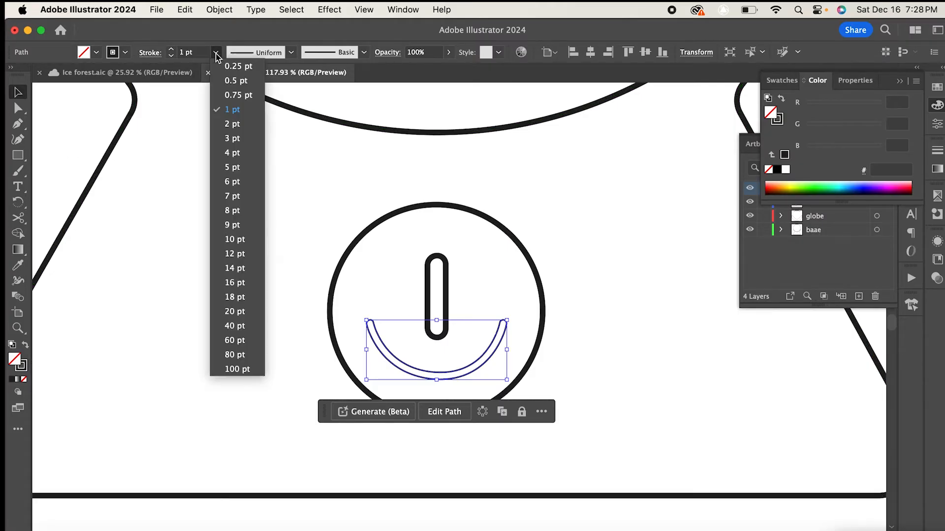
left_click(231, 123)
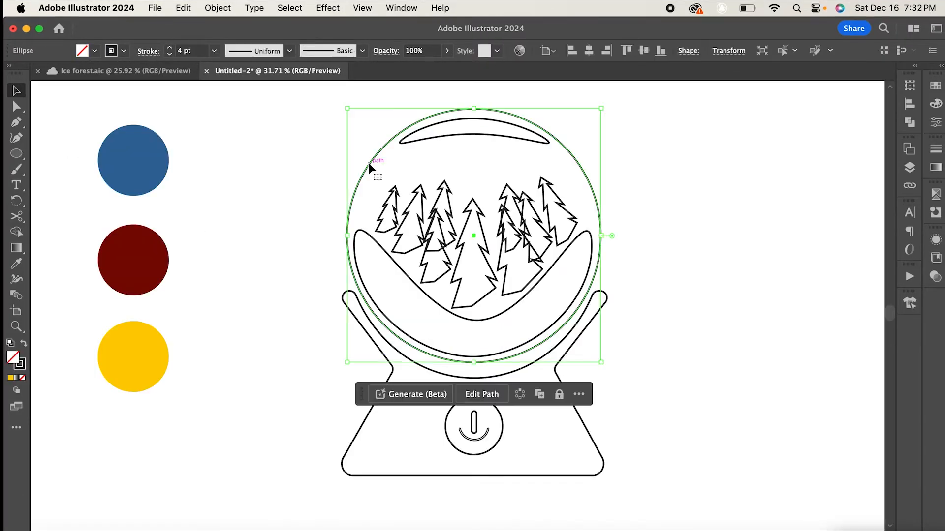
- Fill the glass globe circle with the blue sampled from the blue colour swatch circle using the Eyedropper
left_click(20, 265)
left_click(128, 162)
left_click(17, 91)
left_click(261, 187)
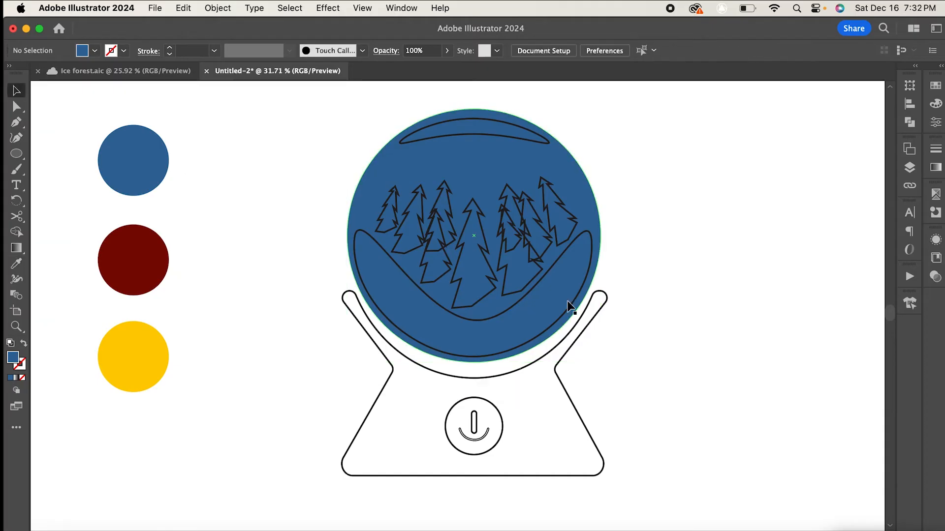
- Fill the snow drift with a linear white-to-blue gradient, removing the black stop and adjusting the middle stop
scroll(537, 268, "up", 4)
scroll(537, 268, "up", 2)
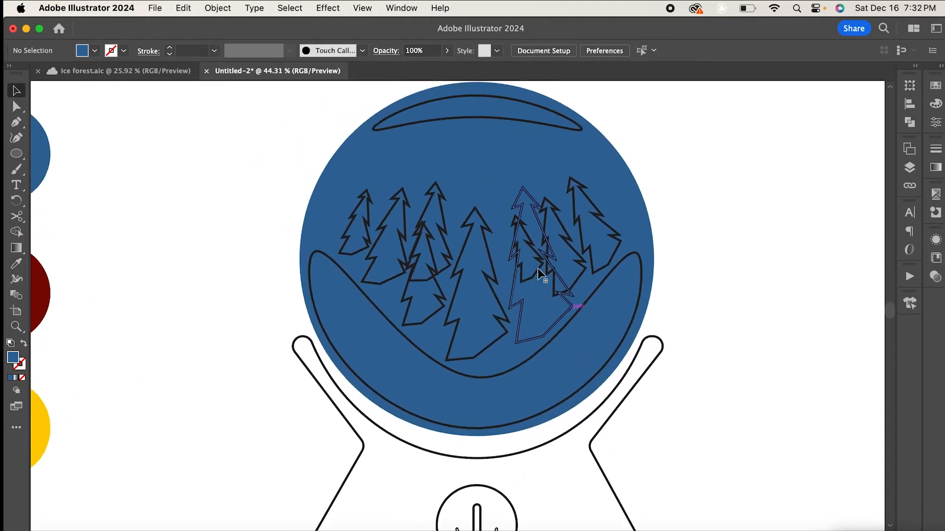
left_click(500, 142)
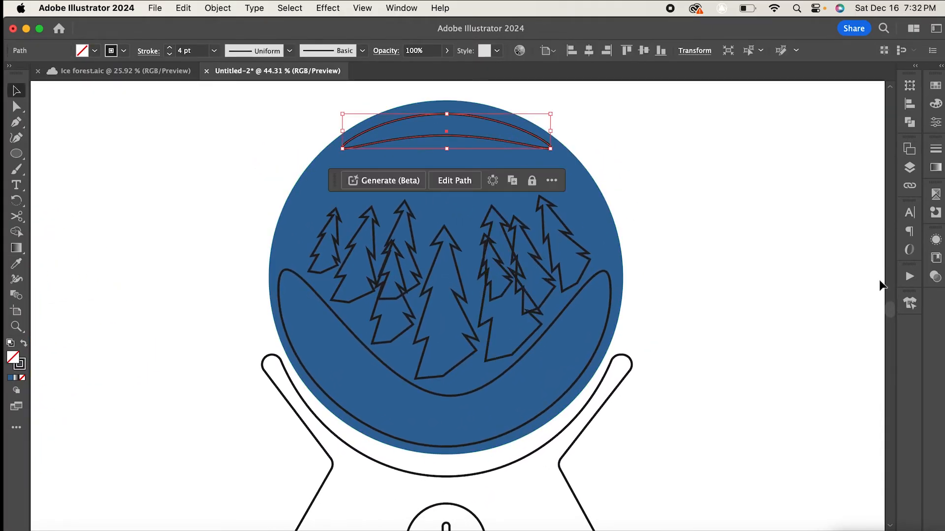
left_click(11, 378)
left_click(426, 416)
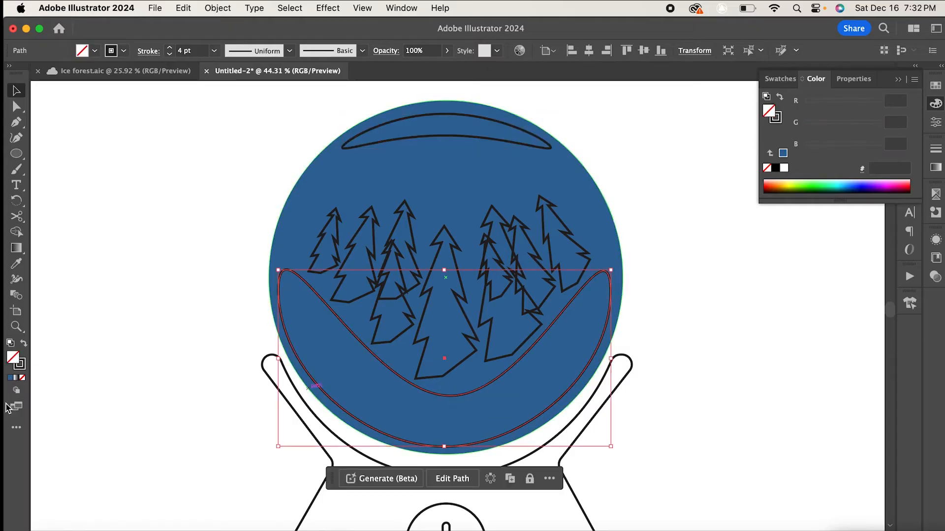
left_click(936, 167)
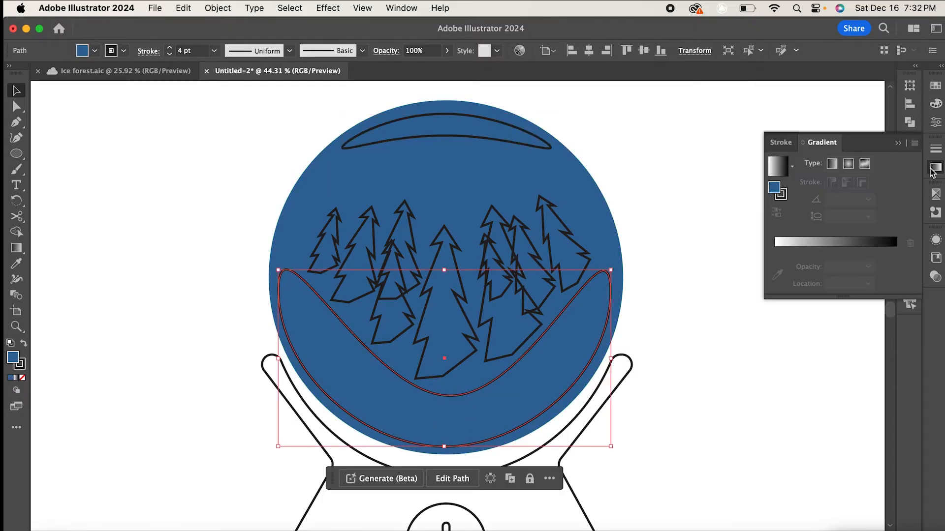
left_click(829, 247)
left_click(863, 267)
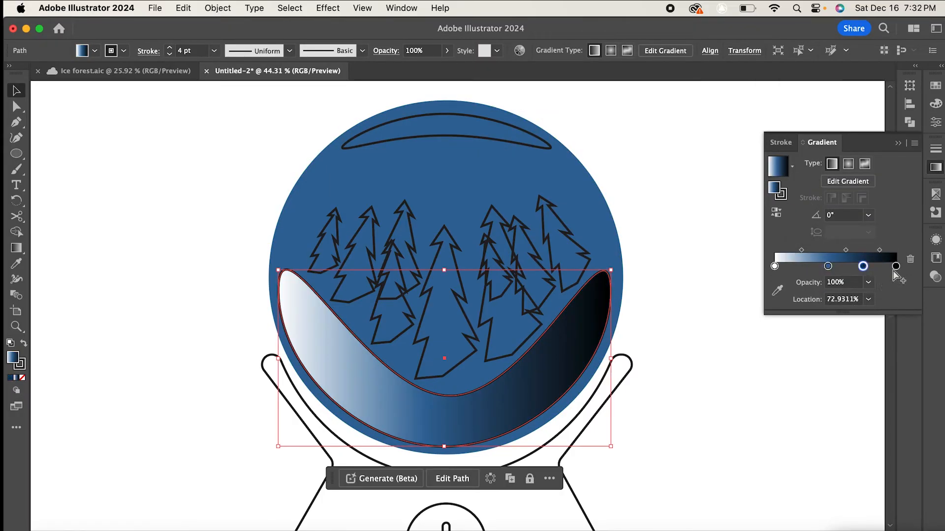
left_click(896, 267)
left_click(911, 260)
left_click_drag(866, 270, 900, 274)
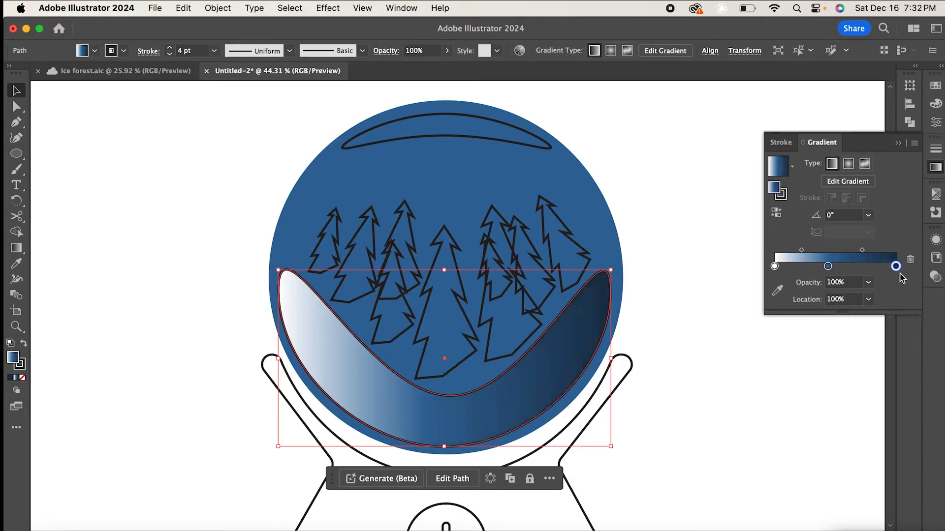
left_click_drag(828, 267, 835, 272)
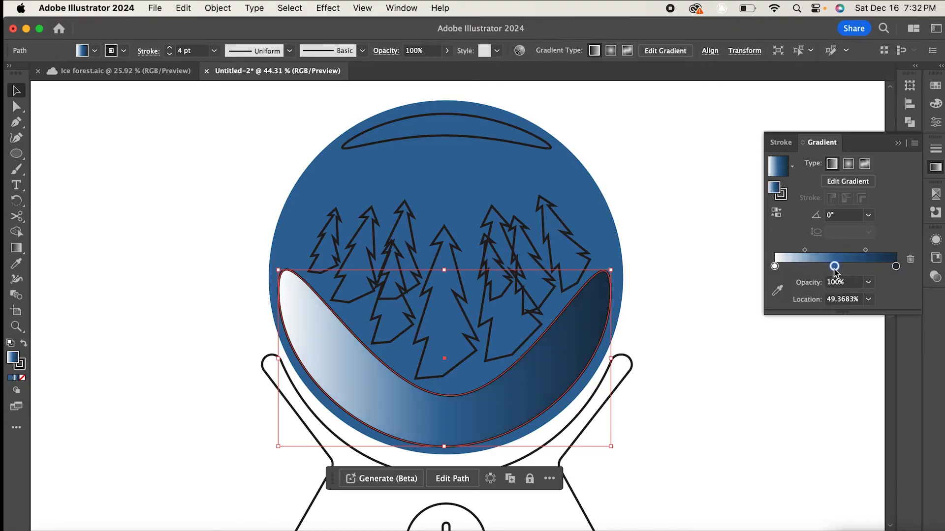
left_click(670, 313)
- Apply the same gradient to the highlight arc at the top of the globe with the Gradient tool
left_click(405, 144)
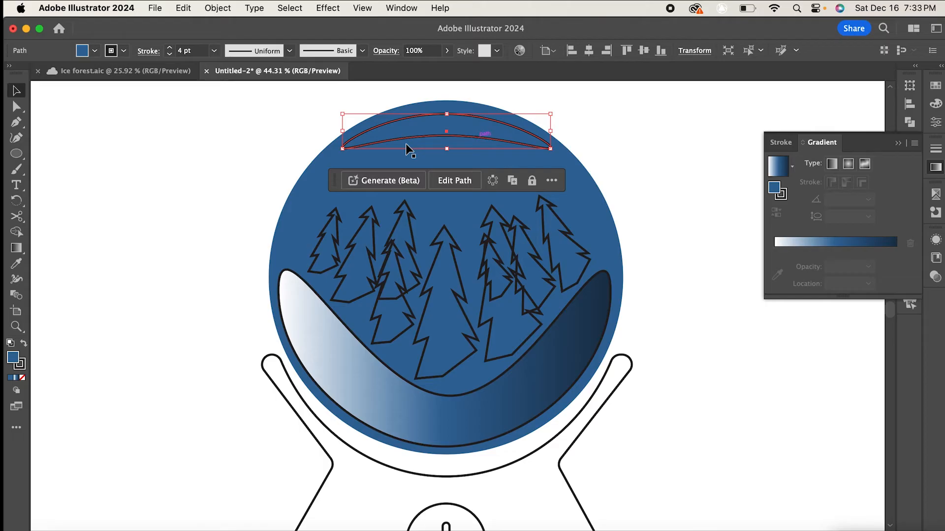
left_click(16, 247)
left_click(393, 399)
left_click(17, 90)
left_click(229, 103)
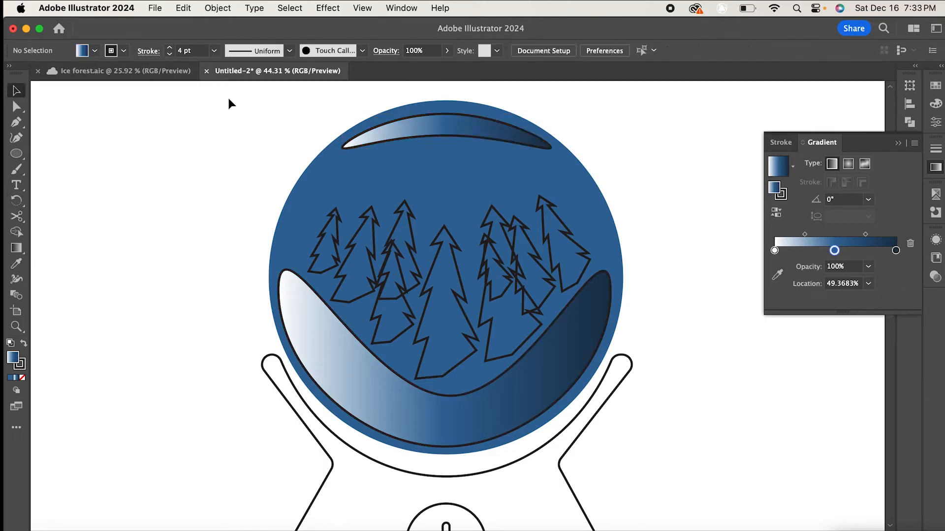
- Set the stroke weight of the highlight and the snow drift to 2 pt
left_click(370, 136)
left_click(214, 51)
left_click(230, 121)
left_click(229, 120)
left_click(332, 348)
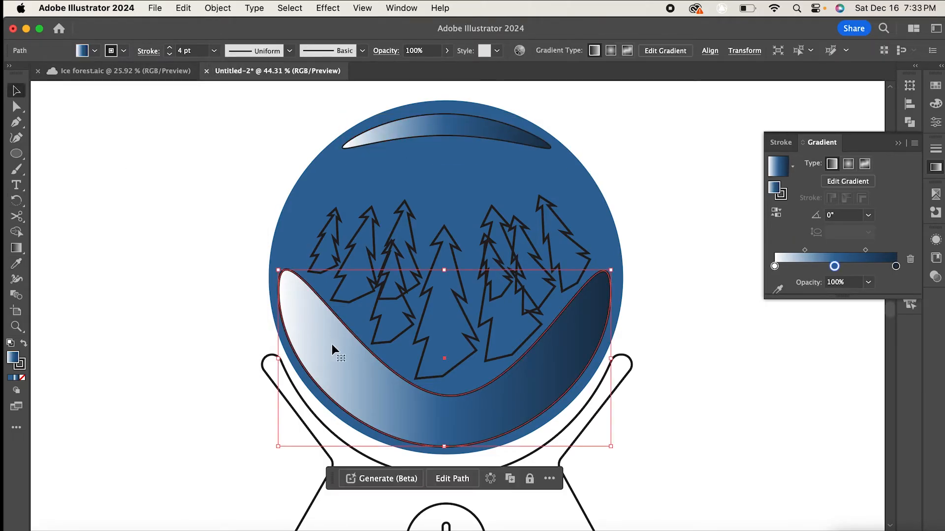
left_click(214, 51)
left_click(229, 122)
left_click(228, 126)
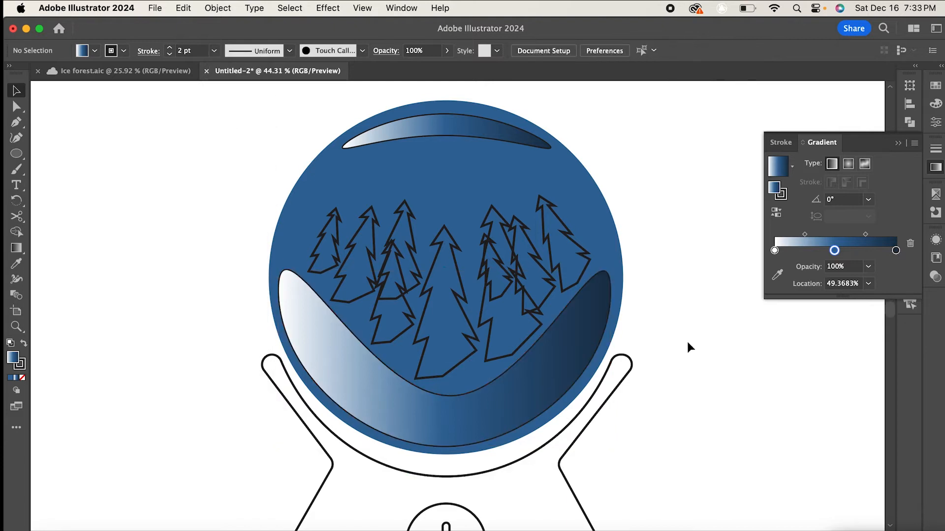
- Lower the snow drift's opacity to 60%
left_click(542, 339)
left_click(446, 51)
left_click_drag(446, 67, 425, 67)
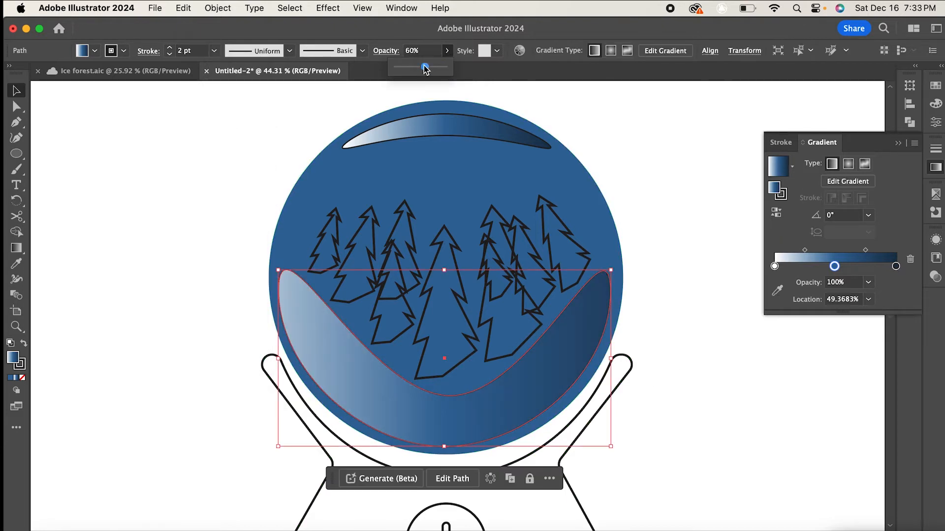
left_click(523, 84)
- Edit the highlight's gradient, replacing the dark end stop and moving the middle stop to about 79%
left_click(490, 130)
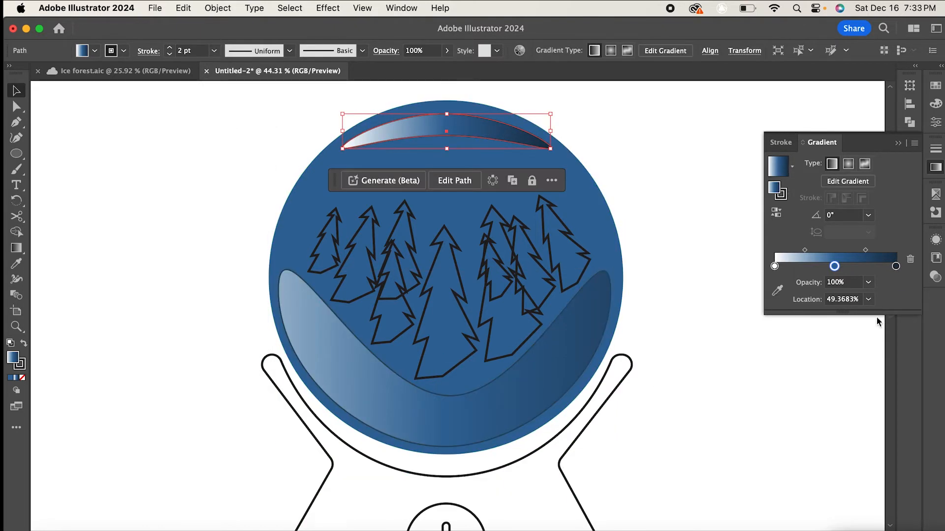
left_click(880, 266)
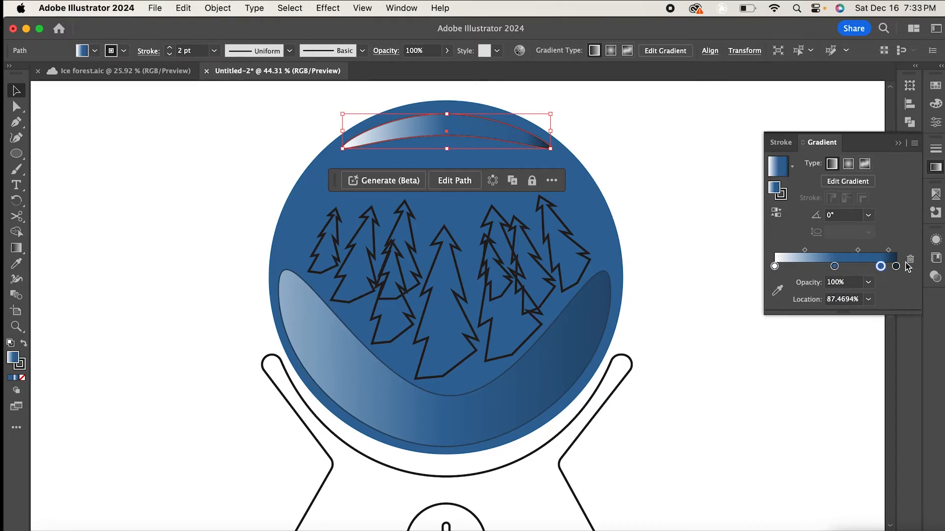
left_click(896, 266)
left_click(910, 260)
left_click_drag(881, 266, 897, 267)
left_click(534, 96)
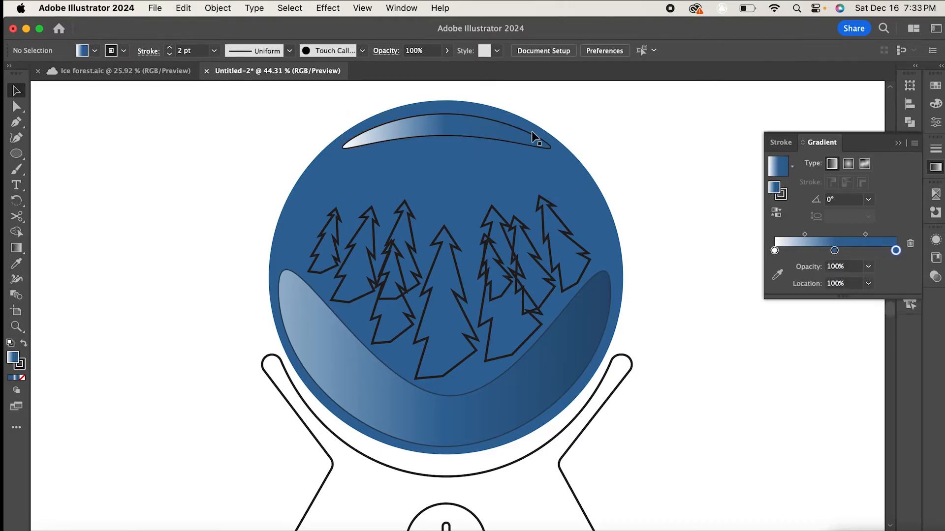
left_click(532, 132)
left_click_drag(835, 267, 869, 267)
left_click(730, 301)
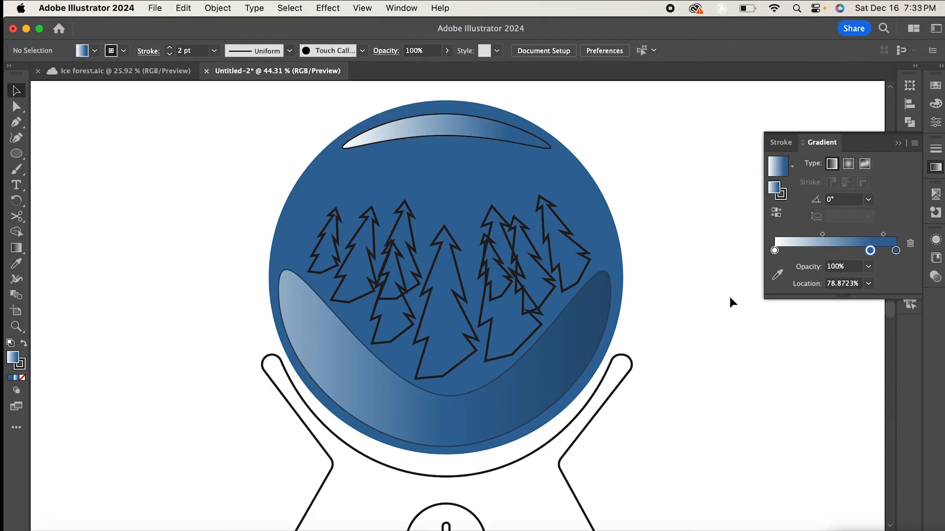
- Set the highlight's stroke to 1 pt and its opacity to 48%
left_click(479, 113)
left_click(214, 50)
left_click(230, 107)
left_click(446, 50)
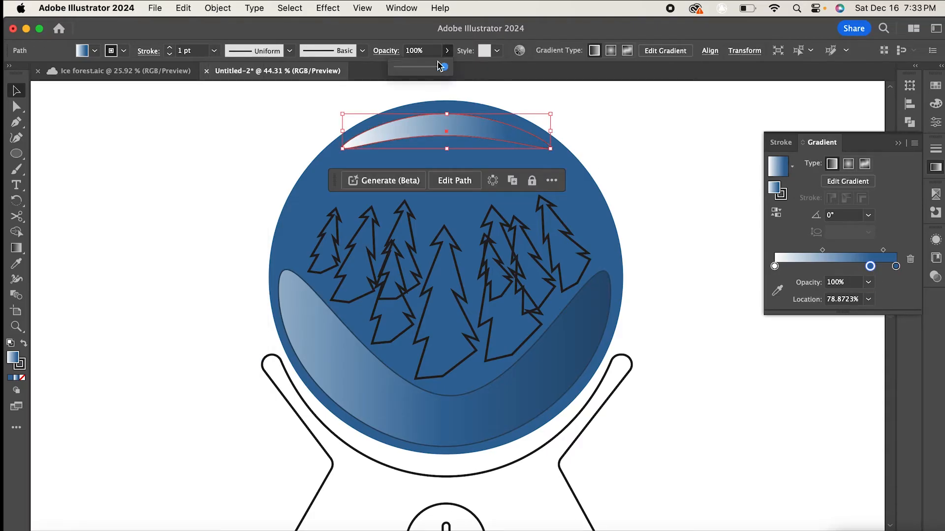
left_click_drag(445, 66, 420, 72)
left_click(700, 131)
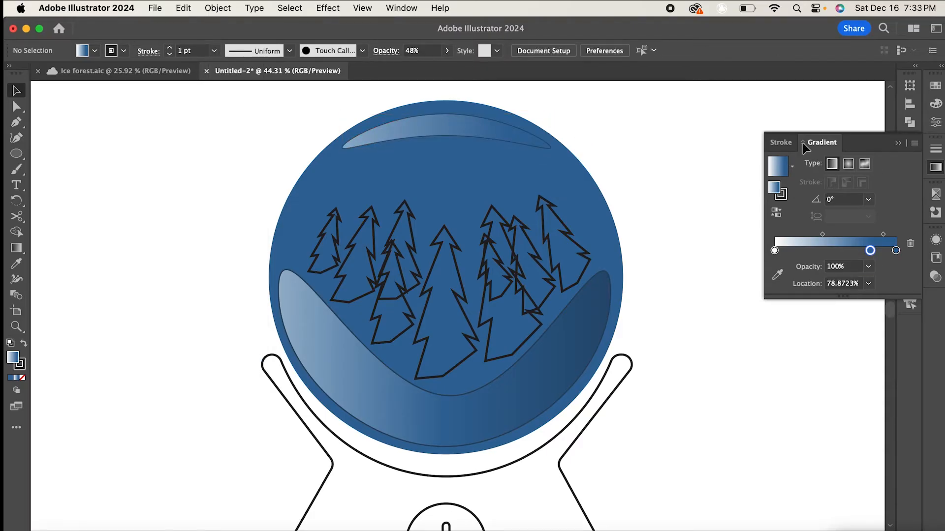
left_click(900, 146)
left_click(577, 250)
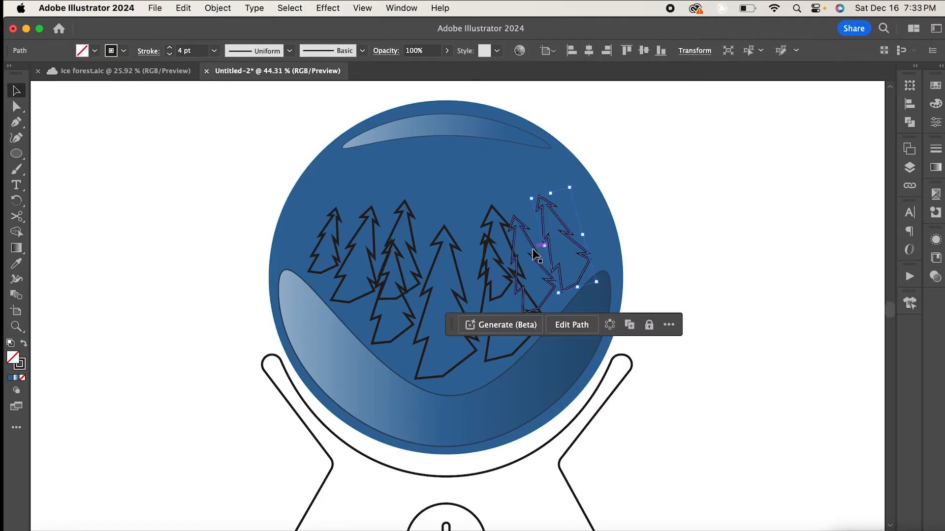
- Group the three trees on the right side of the globe
left_click(515, 231, "shift")
left_click(485, 240, "shift")
key("super+g")
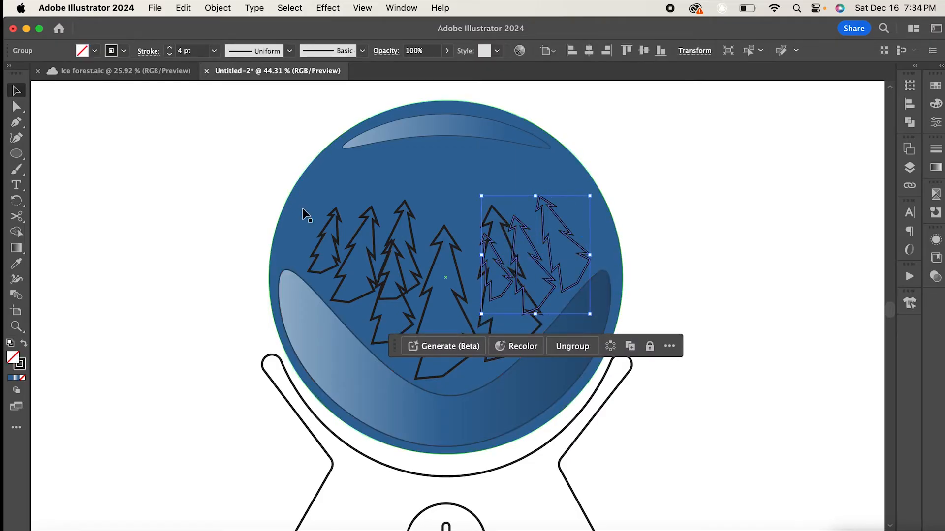
- Select the three trees on the left side of the globe and group them
left_click(329, 223, "shift")
key("super+shift+a")
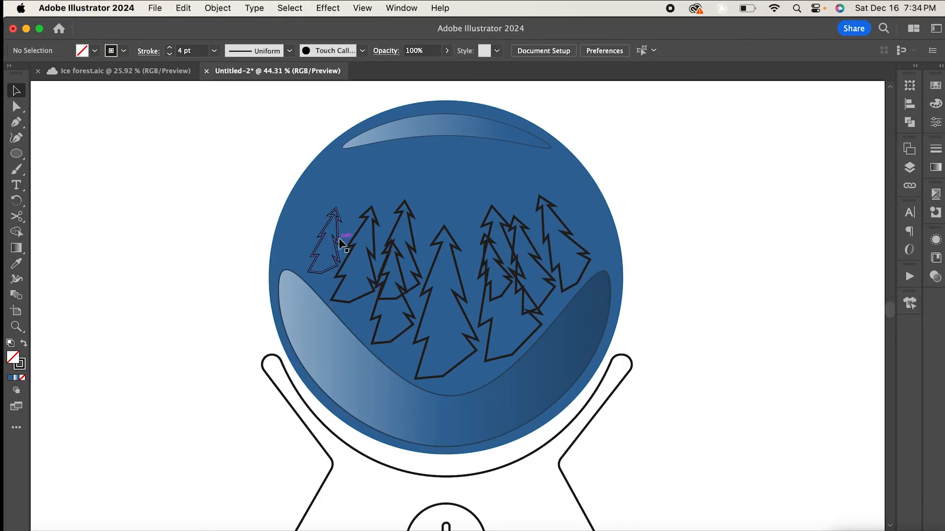
left_click(340, 242)
left_click(380, 258, "shift")
left_click(411, 228, "shift")
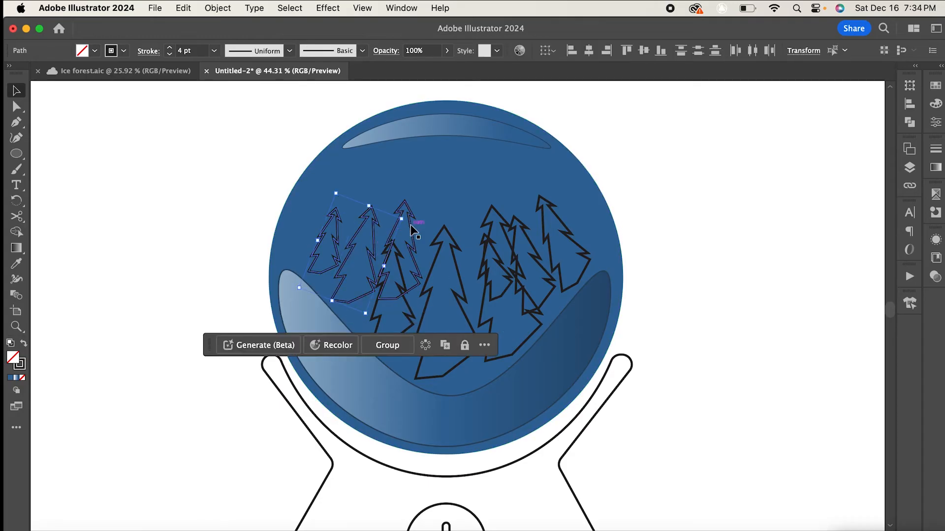
left_click(402, 338)
- Swap fill and stroke on both background tree groups so they become solid silhouettes
key("super+shift+a")
left_click(337, 258)
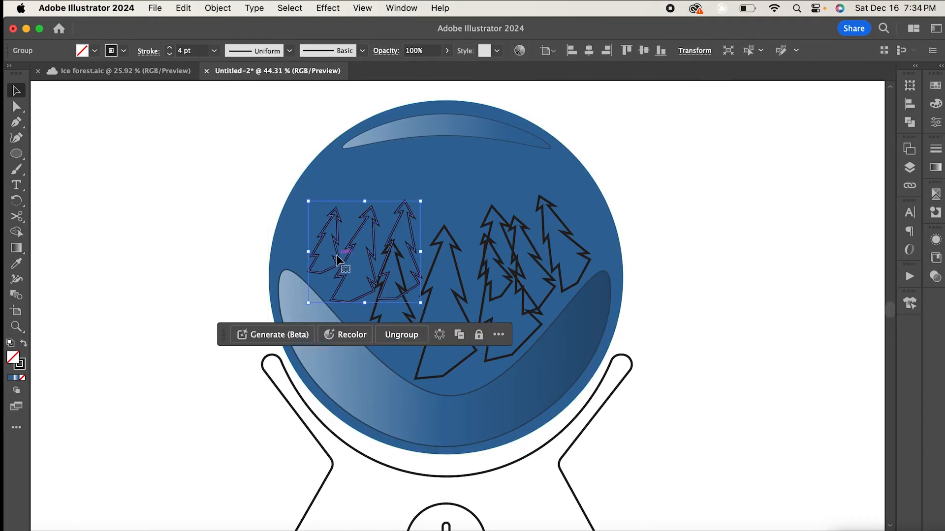
key("shift+x")
key("super+shift+a")
left_click(551, 237)
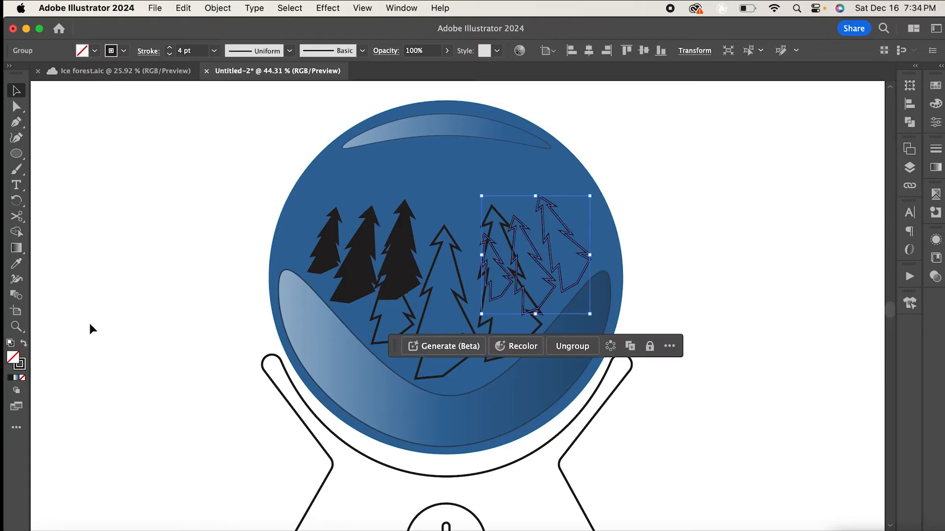
key("shift+x")
- Lower the opacity of the left and right background tree groups
left_click(404, 280)
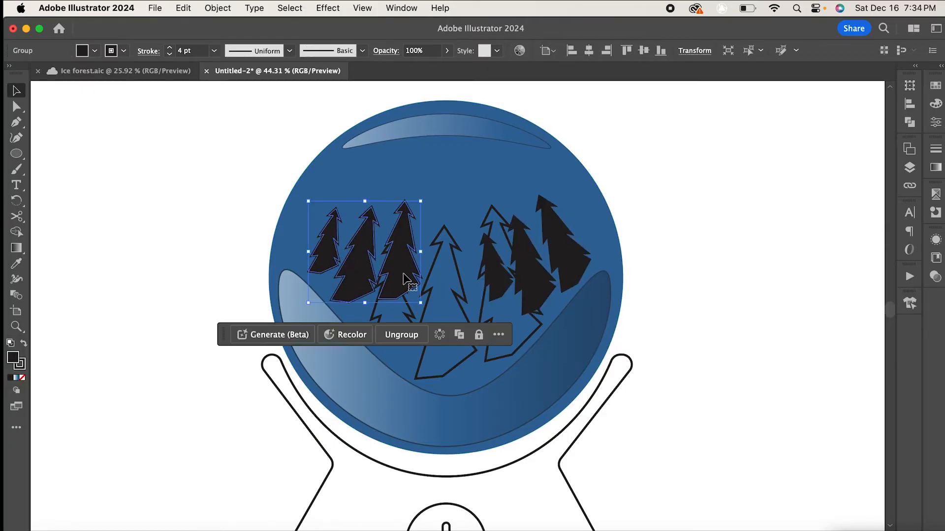
left_click(447, 51)
left_click(419, 68)
left_click(525, 237)
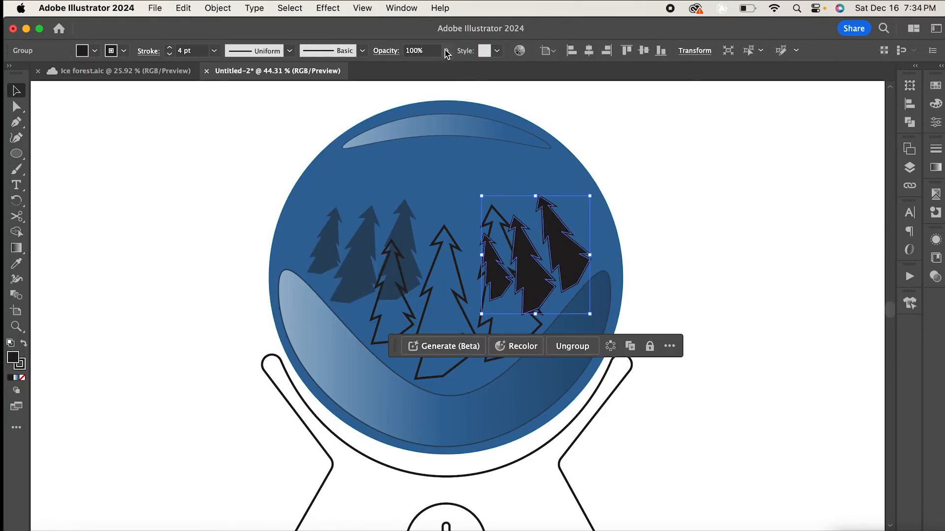
left_click(446, 51)
left_click(419, 69)
- Select the three foreground trees and swap their fill and stroke to make them solid black
key("super+shift+a")
left_click(456, 364)
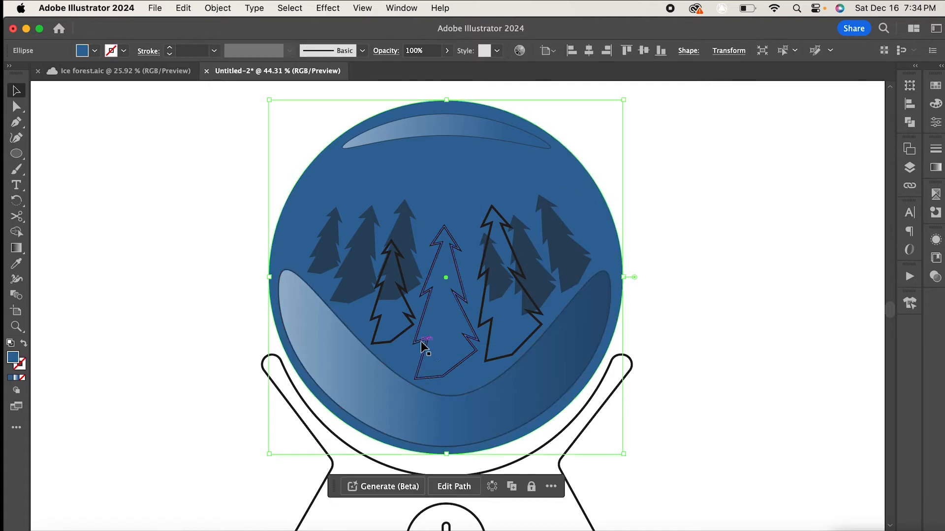
left_click(404, 318, "shift")
left_click(411, 318, "shift")
left_click(468, 322, "shift")
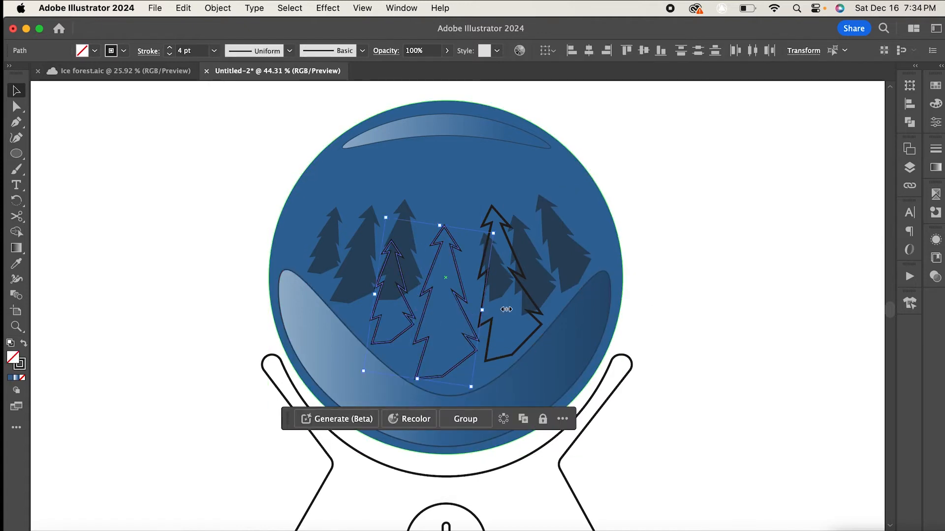
left_click(539, 324, "shift")
left_click_drag(24, 363, 14, 358)
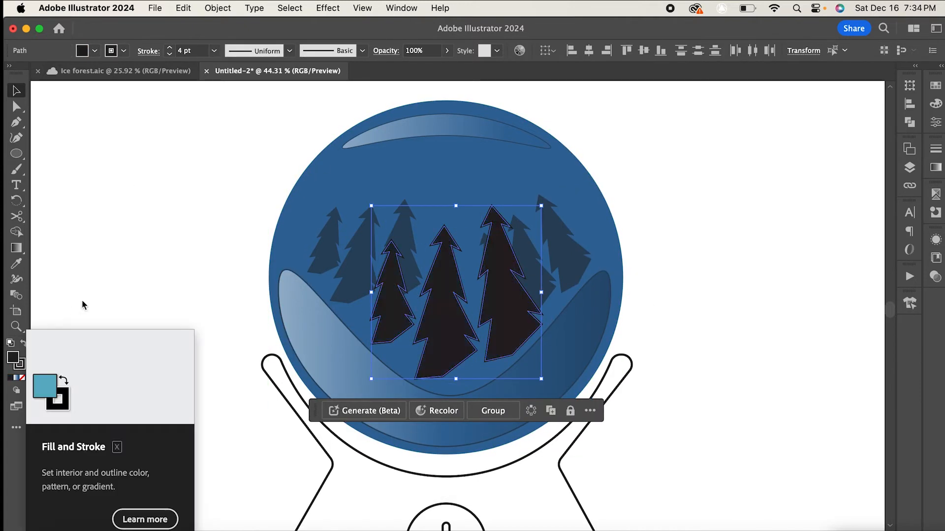
left_click(150, 252)
- Colour the stand with the dark red sample swatch using the Eyedropper
scroll(415, 211, "down", 3)
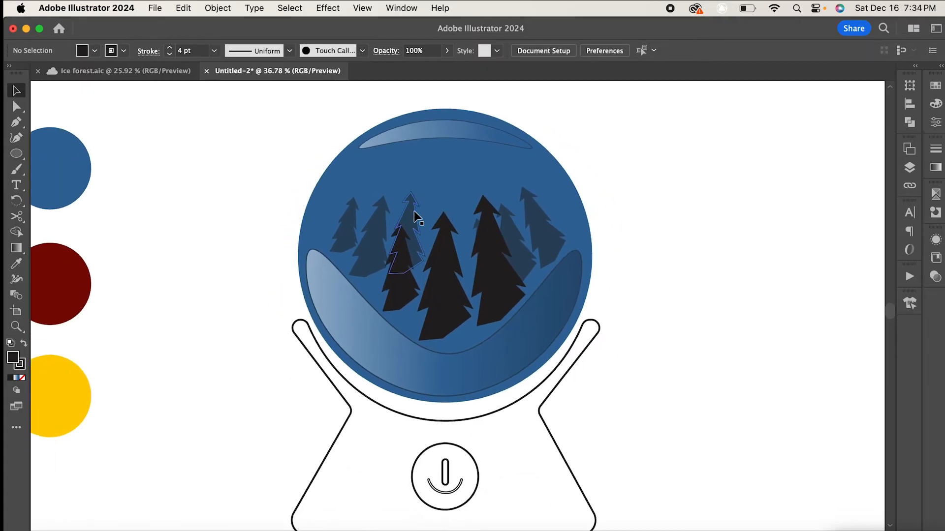
left_click(549, 416)
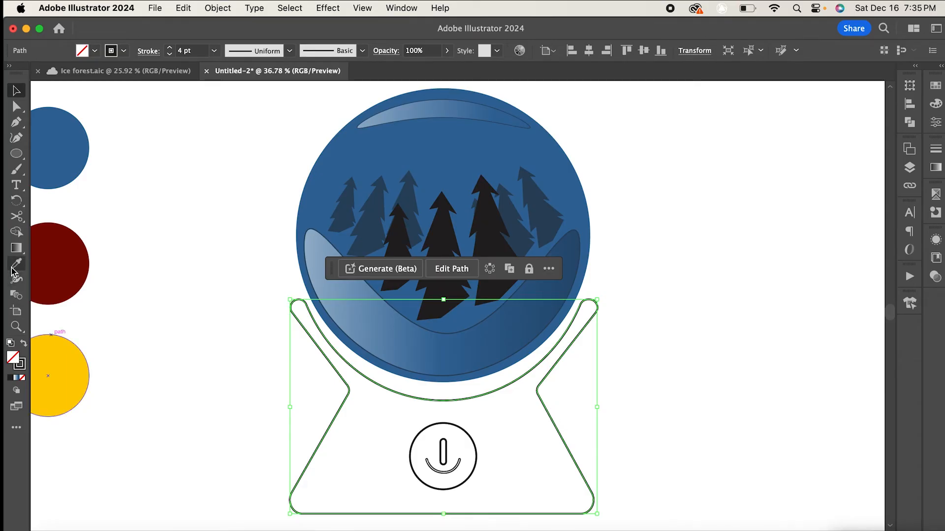
left_click(50, 261)
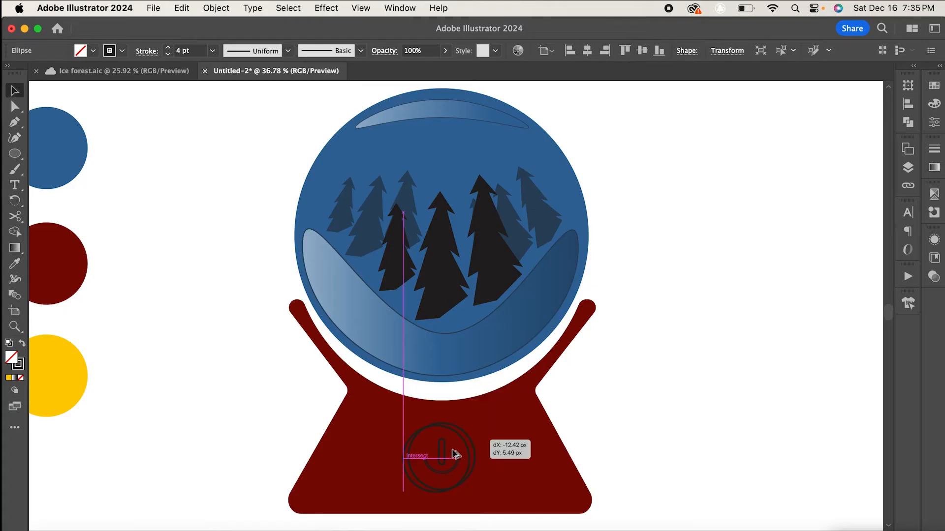
- Fill the power-button circle with orange d64700 in the Color Picker
mouse_move(449, 445)
left_mouse_down()
mouse_move(459, 449)
mouse_move(448, 439)
left_mouse_up()
left_click_drag(422, 472, 441, 460)
double_click(12, 363)
left_click_drag(806, 319, 806, 334)
left_click(766, 286)
mouse_move(767, 285)
left_mouse_down()
mouse_move(785, 170)
mouse_move(785, 204)
left_mouse_up()
key("Return")
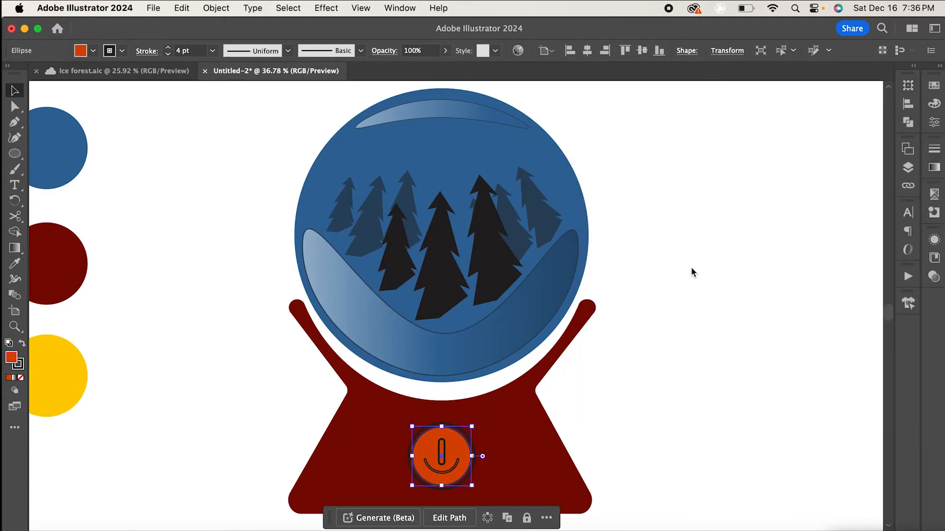
- Fill the power symbol's vertical bar with white
left_click(570, 417)
left_click(442, 450)
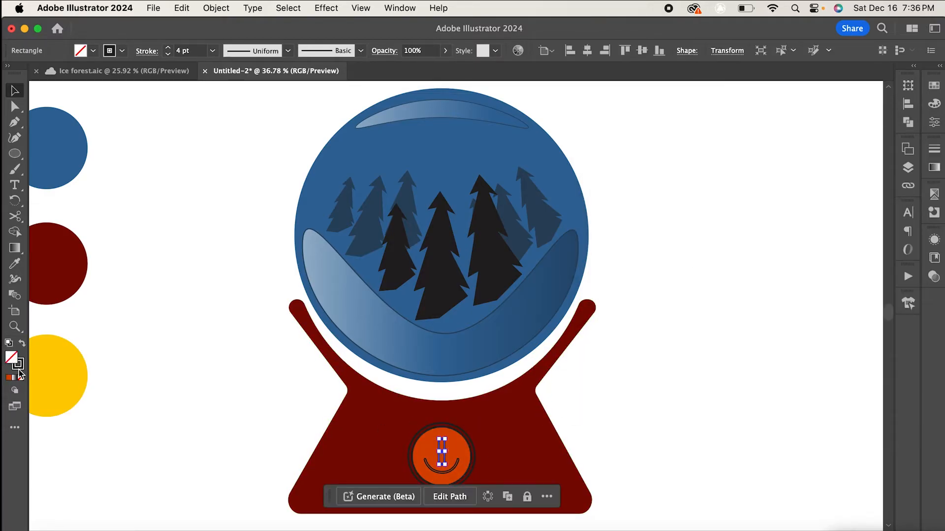
left_click(936, 103)
left_click(782, 168)
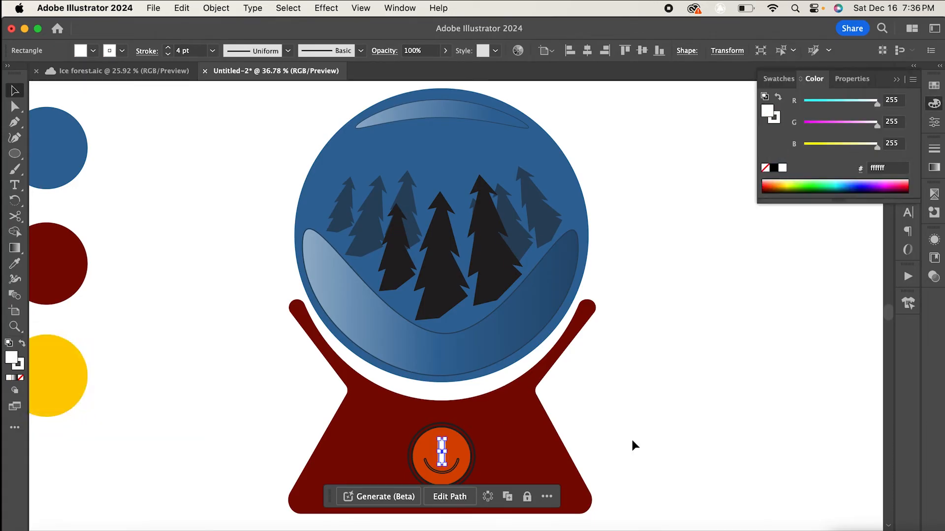
- Give the power symbol's arc a white stroke using the 5 pt. Round brush at 2 pt weight
left_click(443, 473)
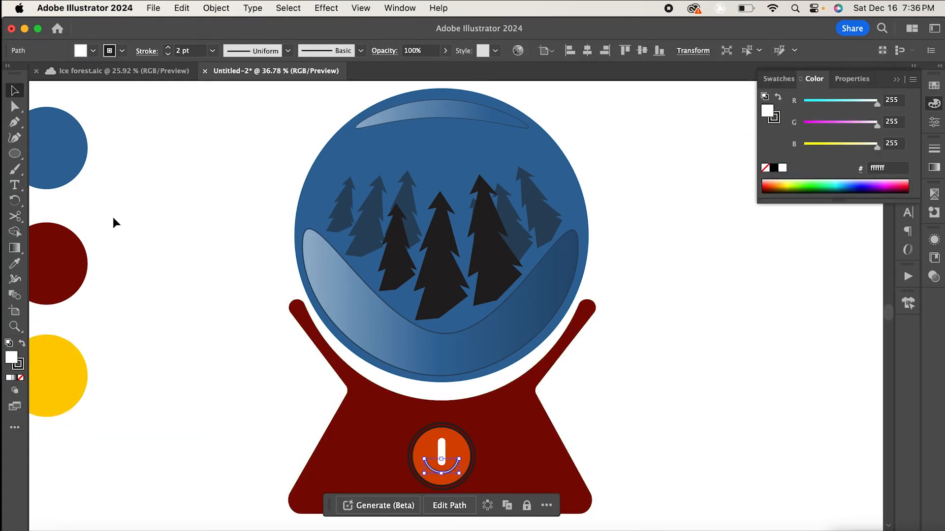
left_click_drag(13, 361, 16, 365)
left_click(212, 50)
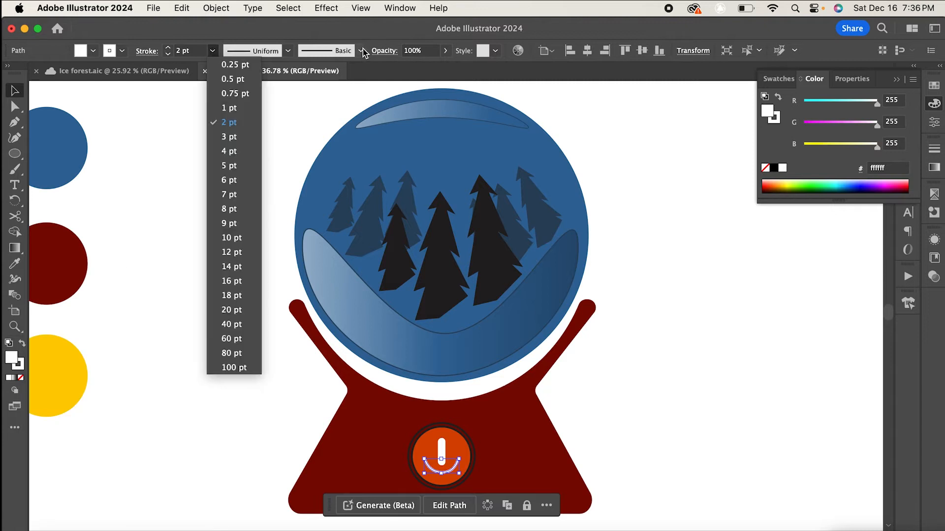
left_click(360, 51)
left_click(242, 79)
left_click(216, 55)
left_click(212, 52)
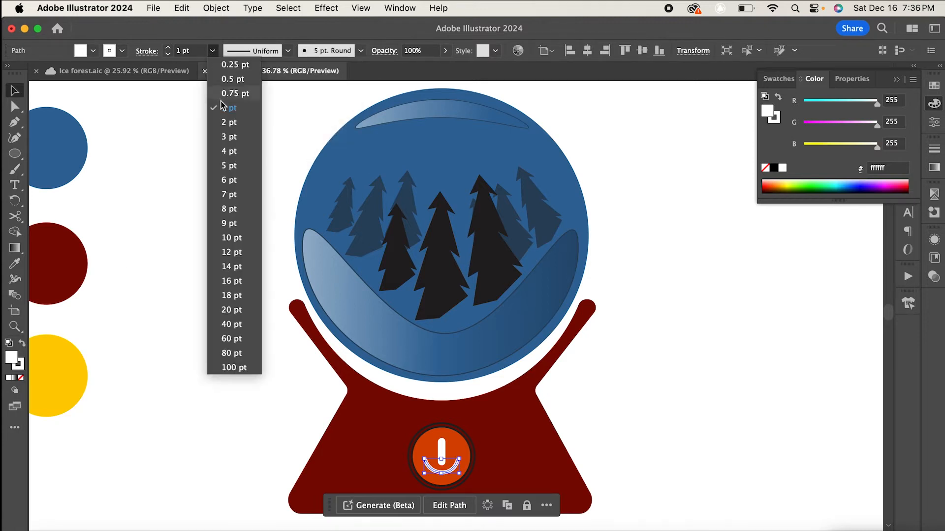
left_click(228, 123)
left_click(714, 321)
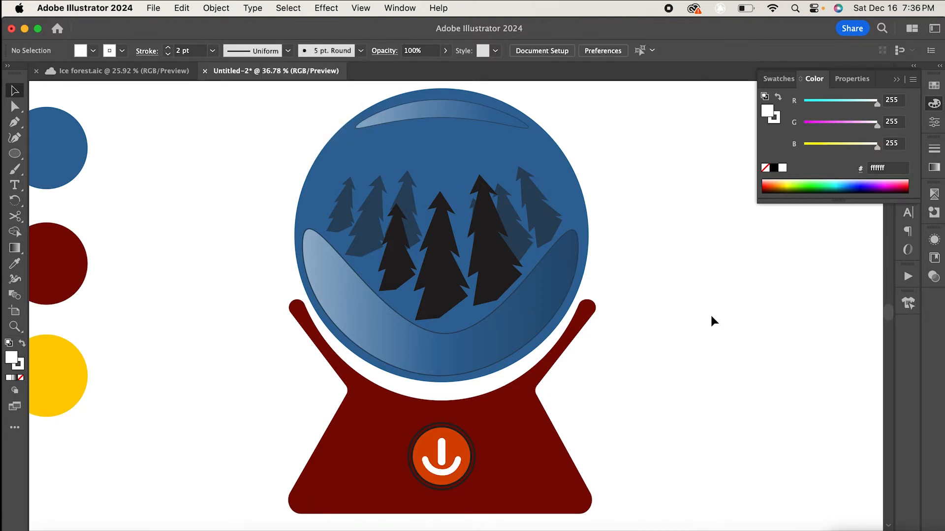
left_click(472, 449)
left_click(595, 427)
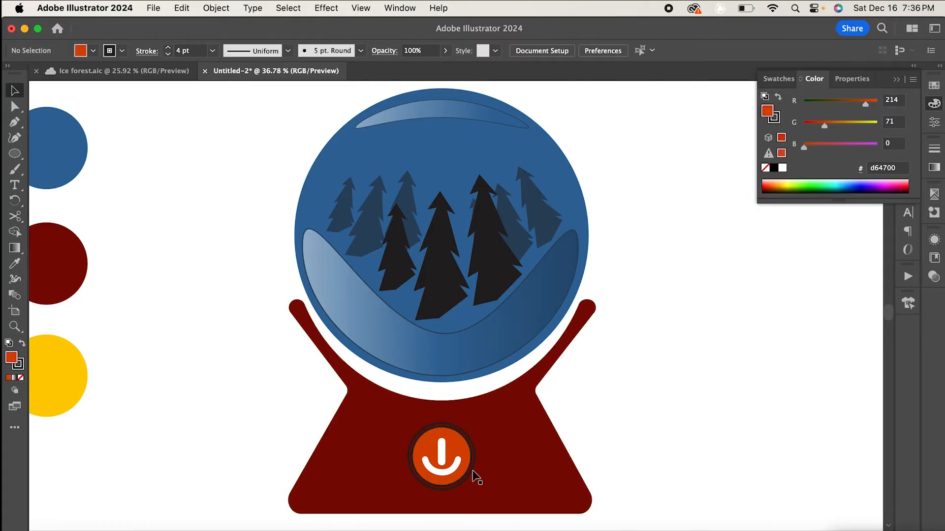
left_click(468, 460)
left_click(597, 428)
- Colour the power button's outer ring white (ffffff) in the Color Picker
scroll(404, 451, "up", 5)
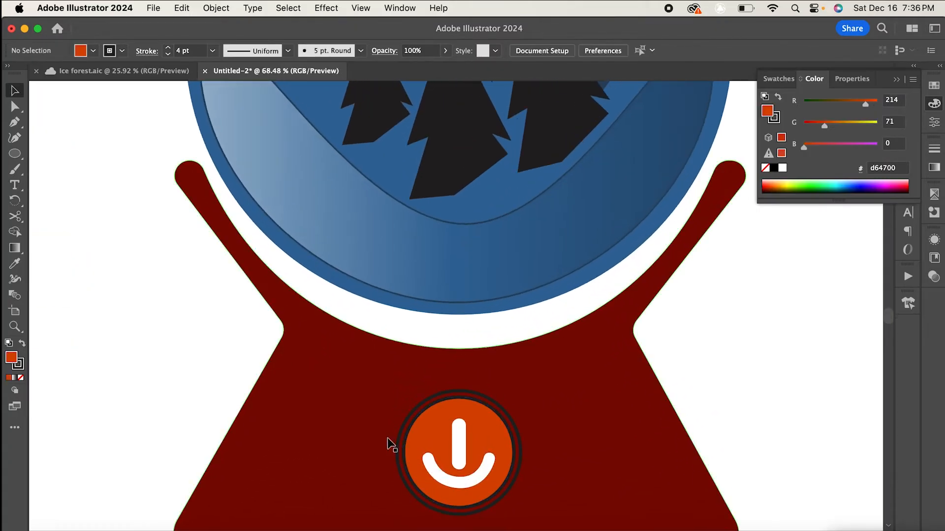
left_click(398, 439)
double_click(12, 360)
left_click_drag(755, 237, 570, 153)
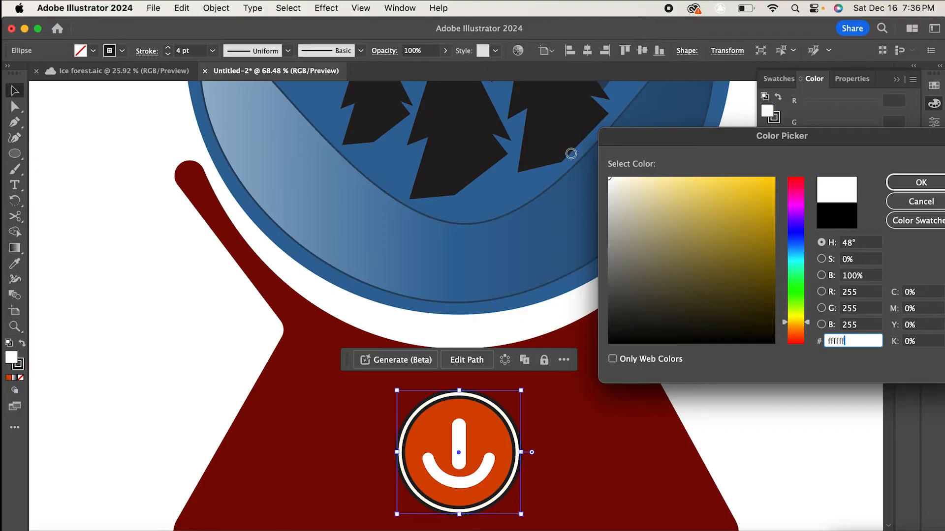
left_click(902, 181)
left_click(530, 380)
- Draw a white-stroked circle just inside the globe and align it to the glass edge
scroll(530, 380, "down", 5)
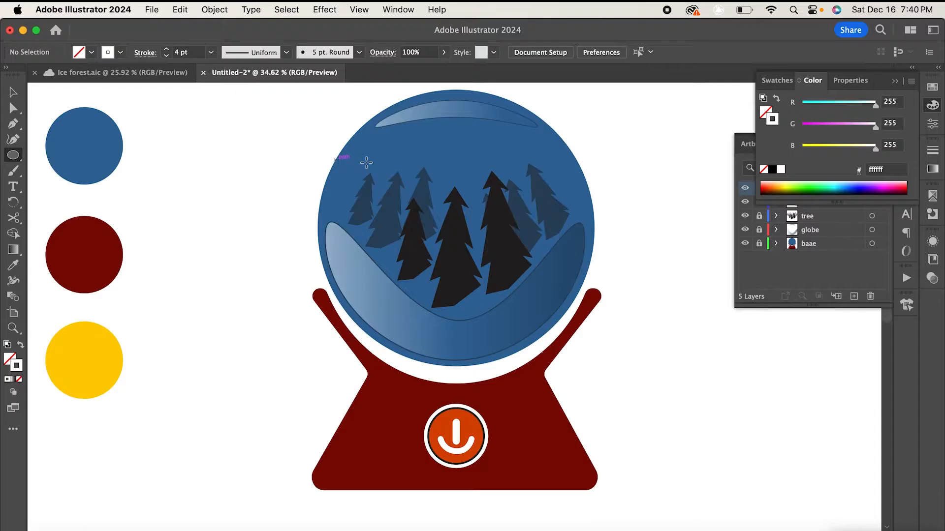
left_click_drag(375, 101, 622, 347)
left_click(12, 92)
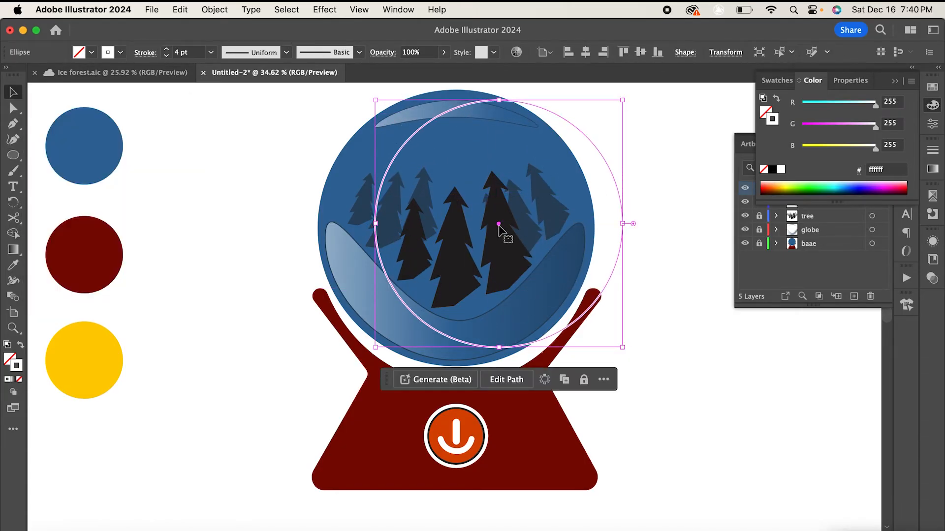
left_click_drag(499, 224, 457, 230)
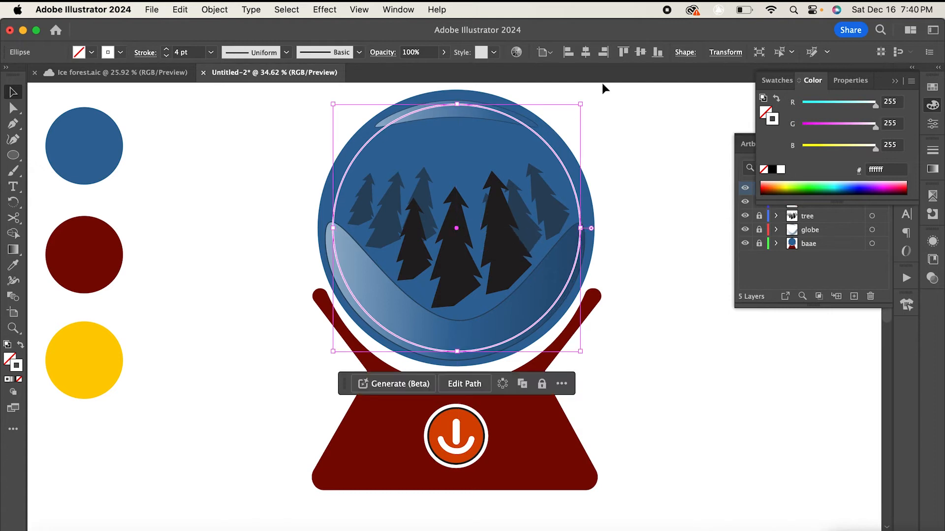
mouse_move(582, 104)
left_mouse_down()
mouse_move(606, 94)
mouse_move(589, 98)
left_mouse_up()
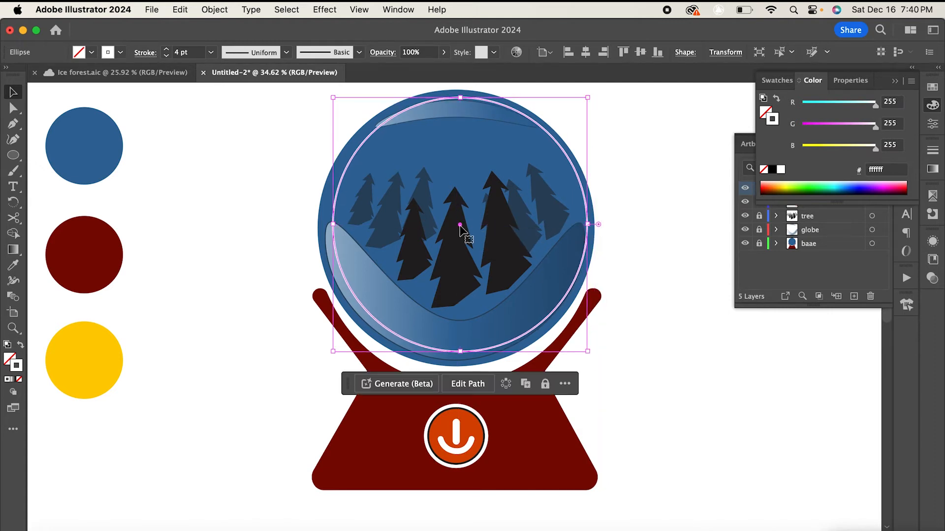
left_click_drag(460, 226, 456, 228)
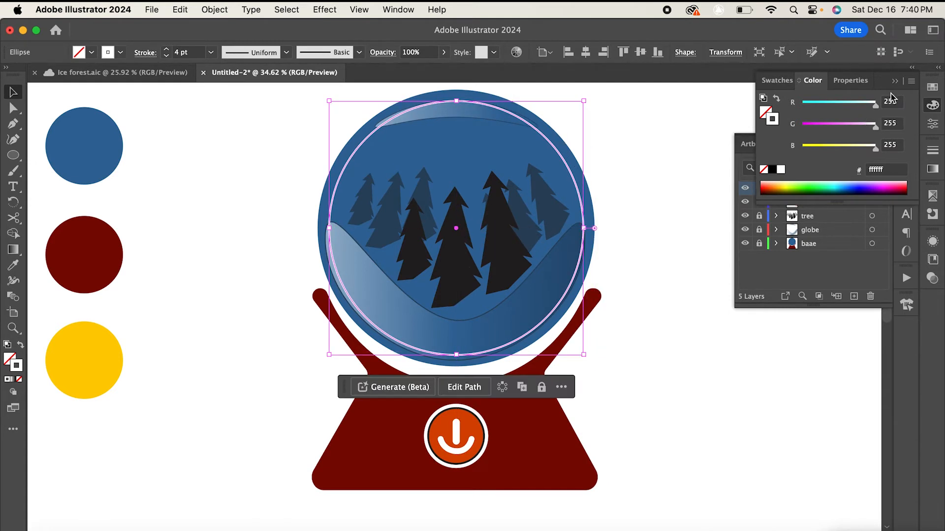
left_click(871, 145)
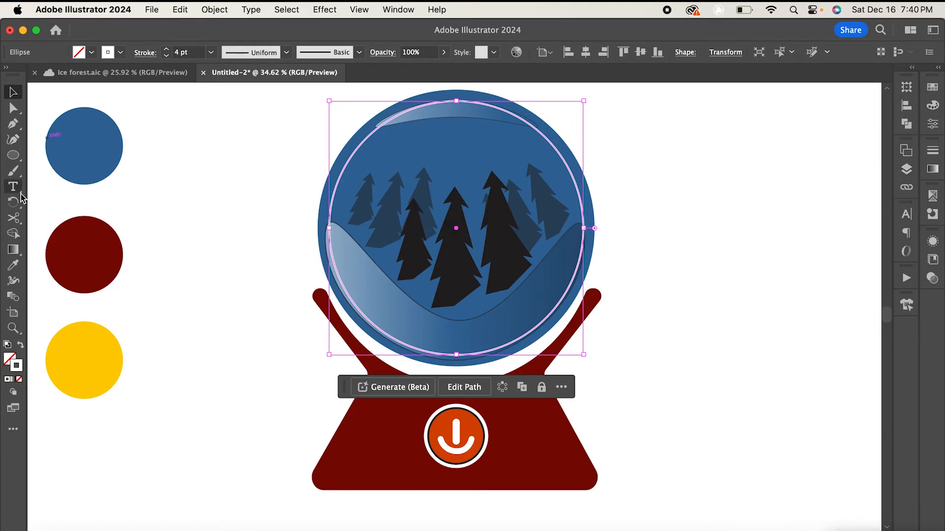
- Cut the inner circle at its top and bottom anchors with the Scissors tool
left_click(13, 218)
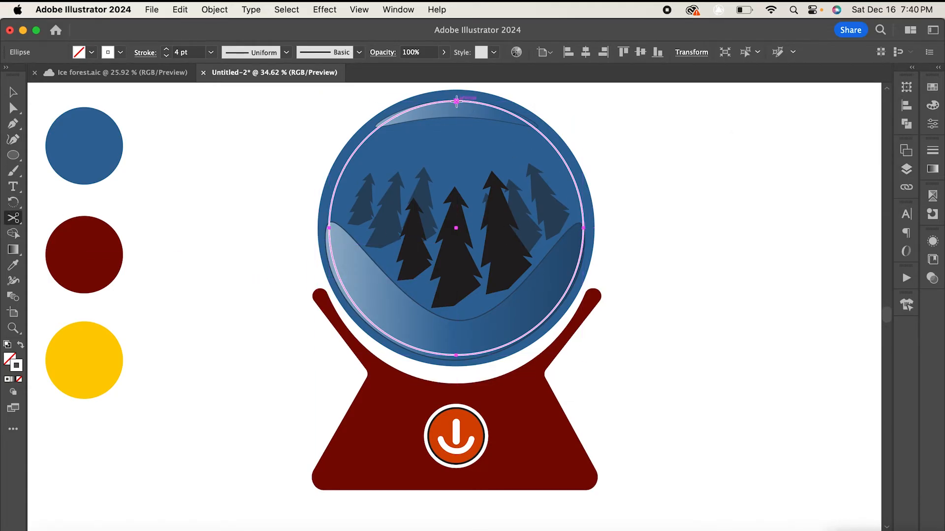
left_click(456, 101)
left_click(457, 354)
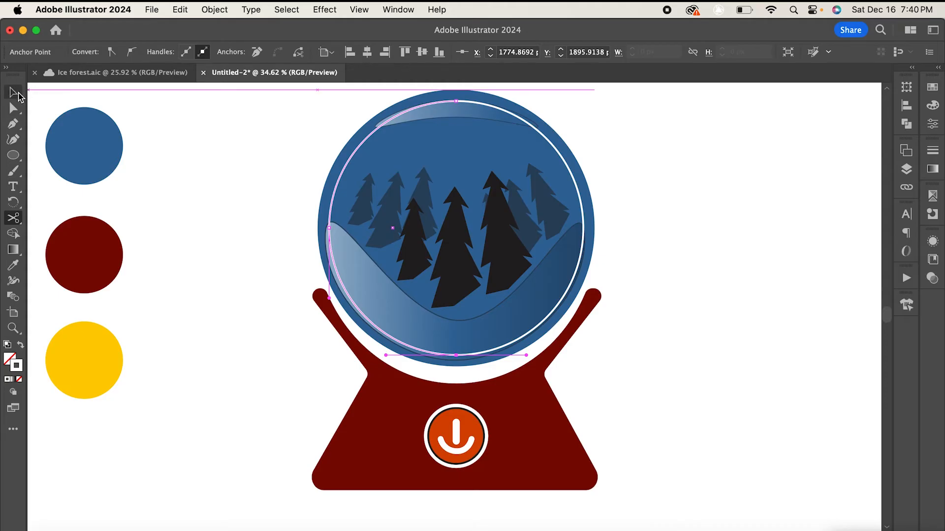
- Apply the Width Profile 1 stroke profile to the left half of the cut circle
left_click(14, 92)
left_click_drag(580, 195, 585, 196)
left_click(287, 52)
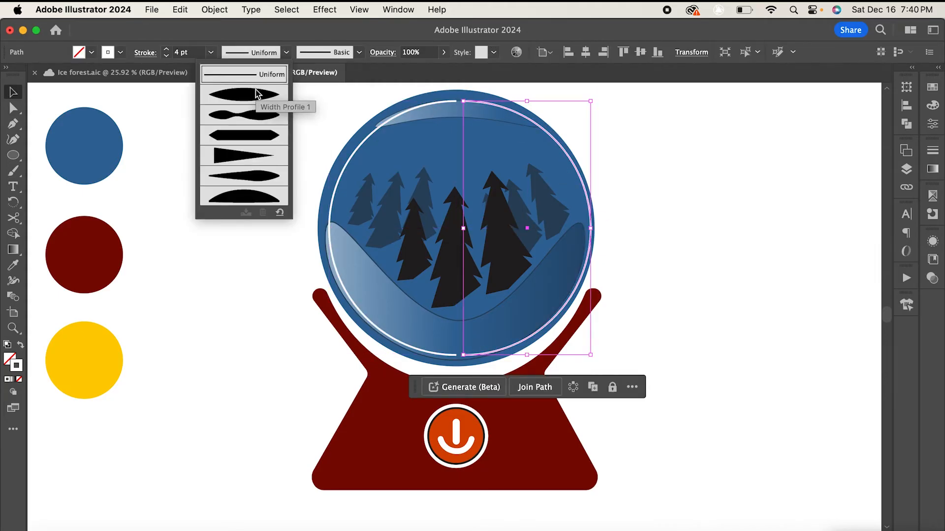
left_click(263, 95)
left_click(253, 105)
left_click(353, 160)
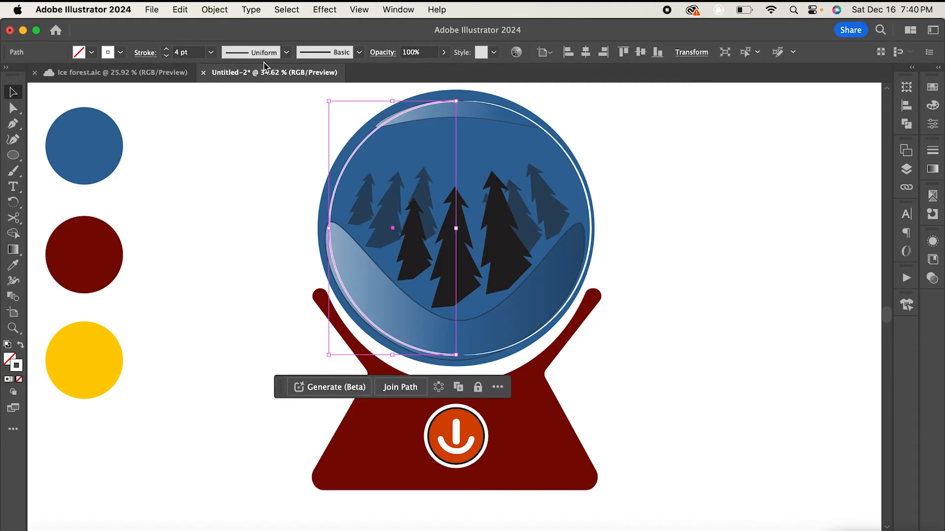
left_click(286, 52)
left_click(276, 101)
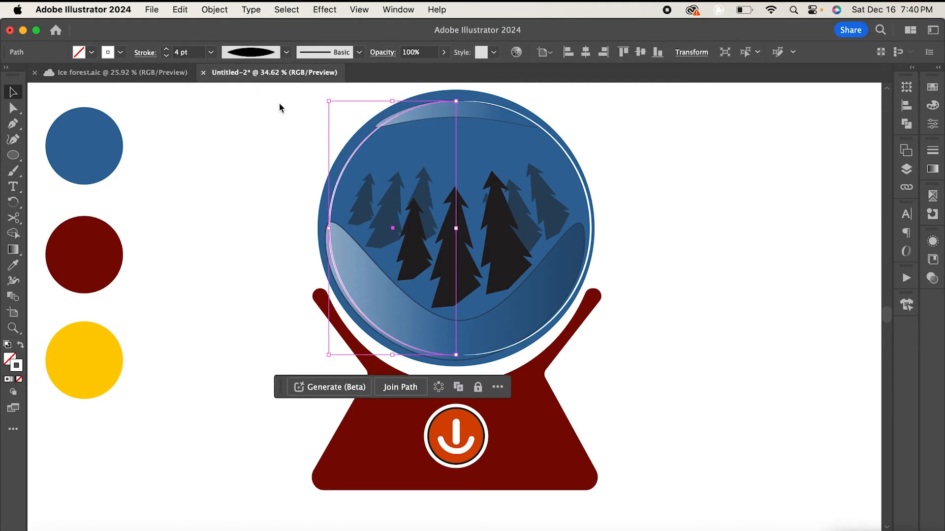
- Nudge the left arc slightly outward and set its stroke weight to 6 pt
left_click_drag(337, 184, 332, 184)
left_click(210, 55)
left_click(221, 189)
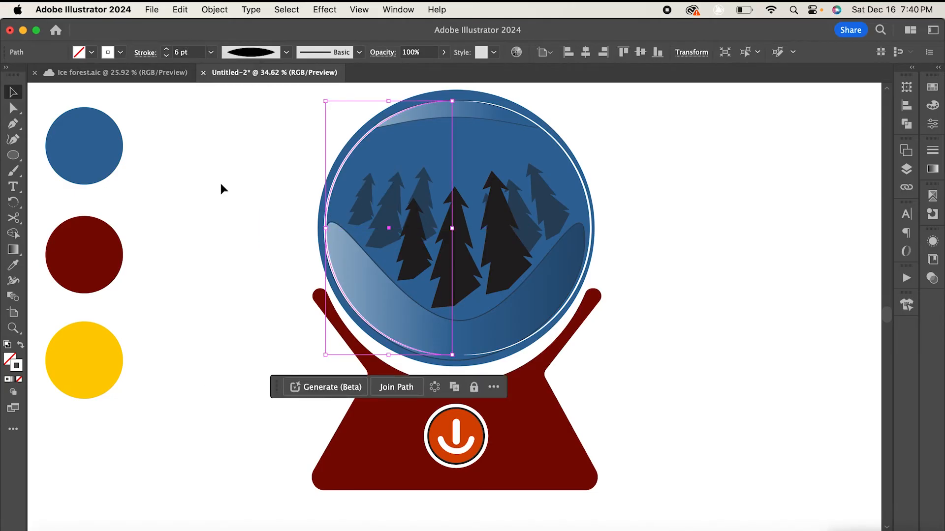
- Copy the snow drift's gradient style onto the left arc with the Eyedropper and swap it to the stroke
left_click(13, 267)
left_click(377, 301)
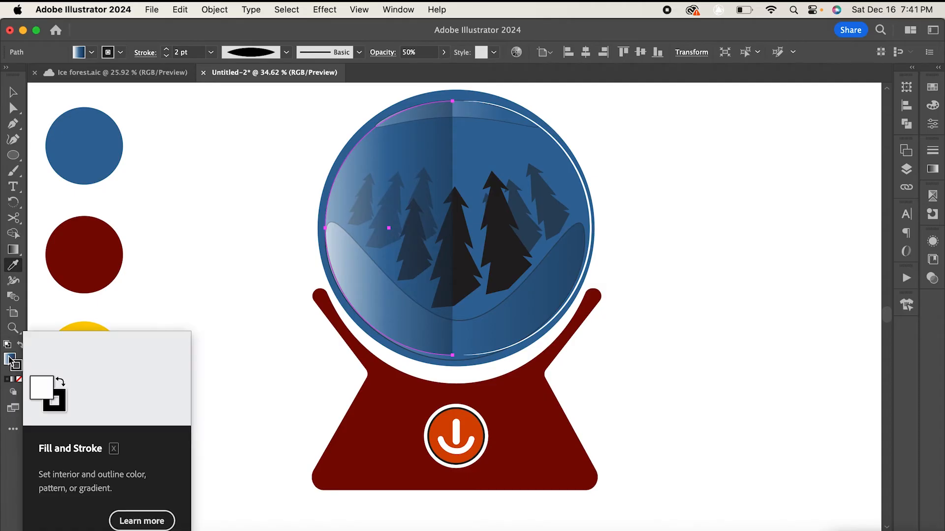
left_click_drag(11, 359, 17, 363)
left_click(20, 379)
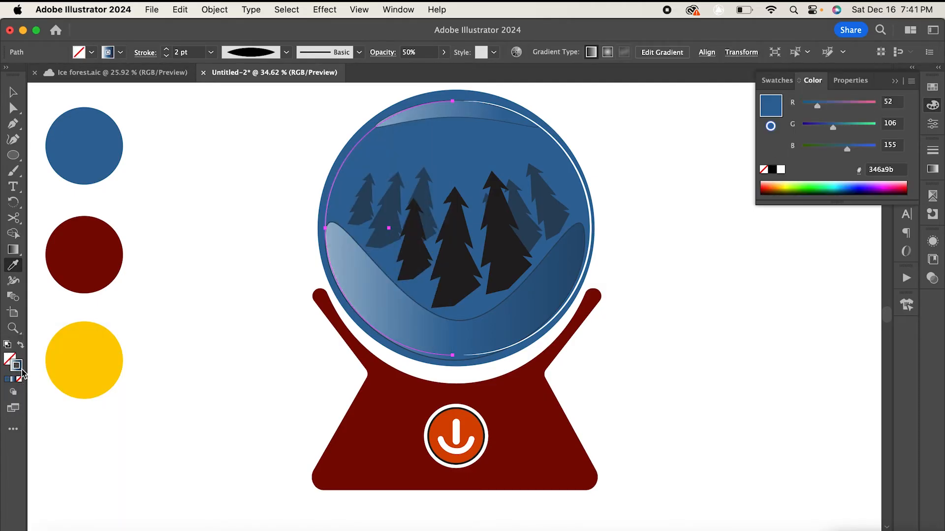
- Set the left arc's stroke weight to 9 pt and its opacity to 100%
left_click(211, 56)
left_click(231, 221)
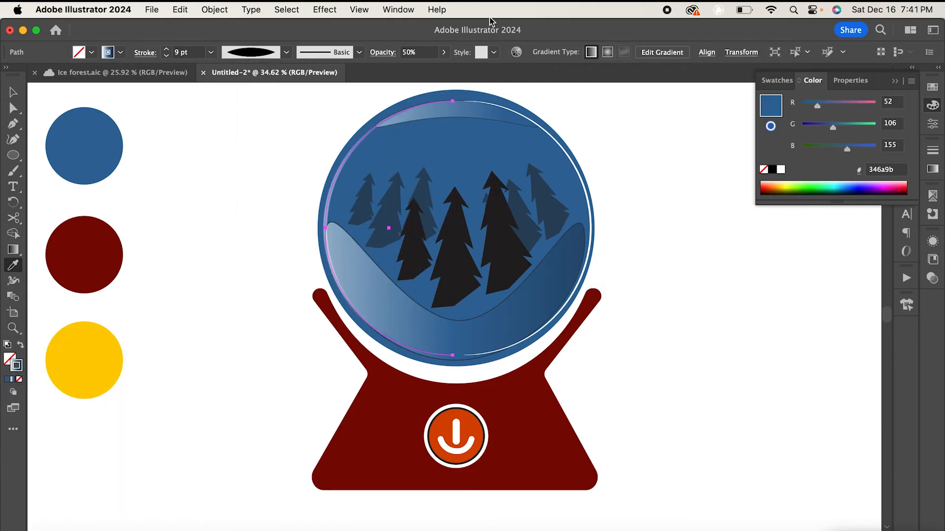
left_click(445, 54)
left_click_drag(422, 70, 498, 80)
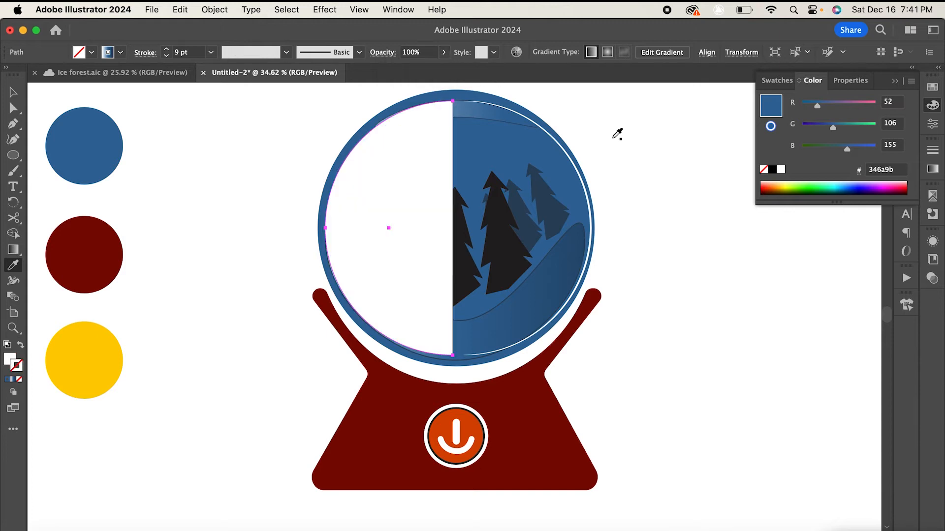
key("v")
left_click(253, 165)
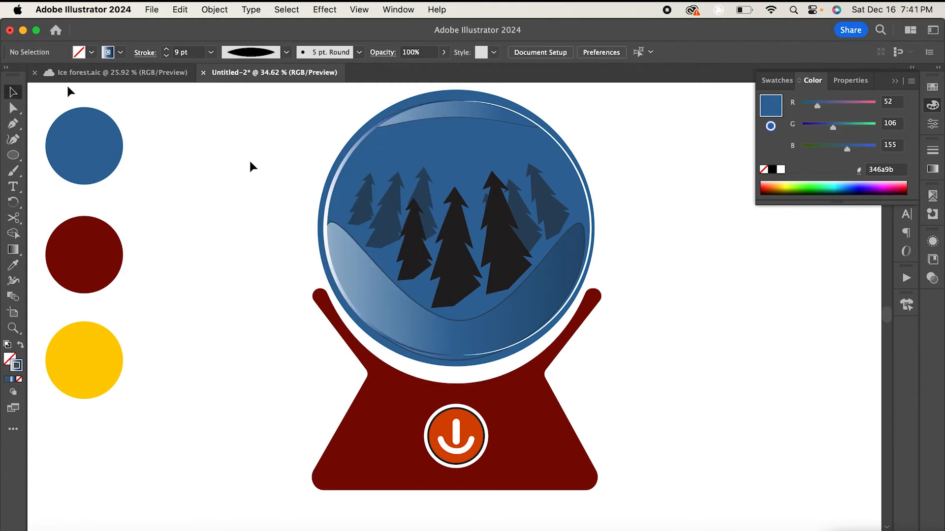
- Give the right half of the cut circle a black stroke at 9 pt weight
left_click(579, 176)
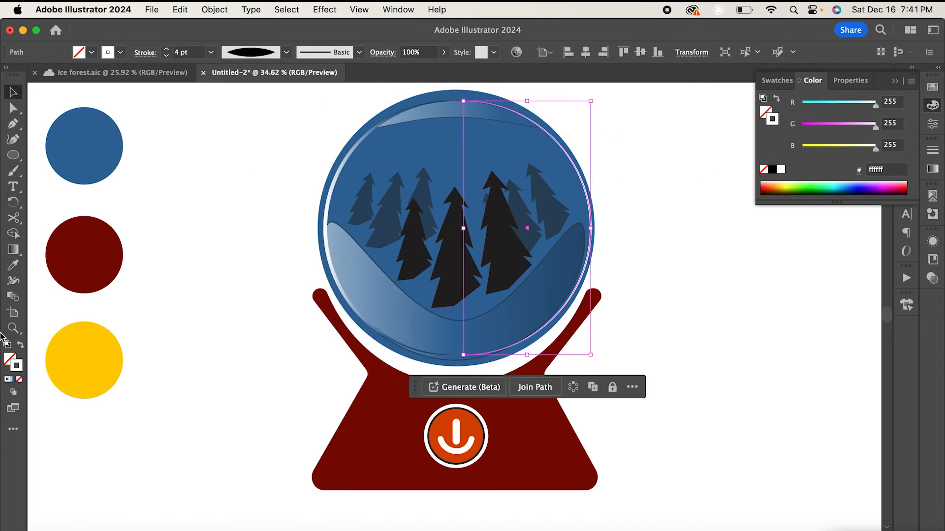
double_click(18, 365)
left_click_drag(642, 316, 617, 347)
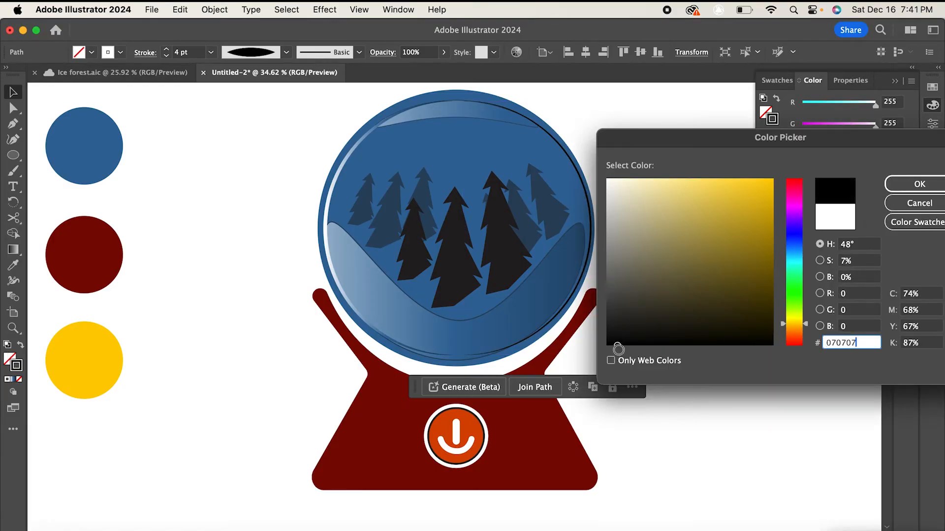
left_click(925, 185)
left_click(210, 52)
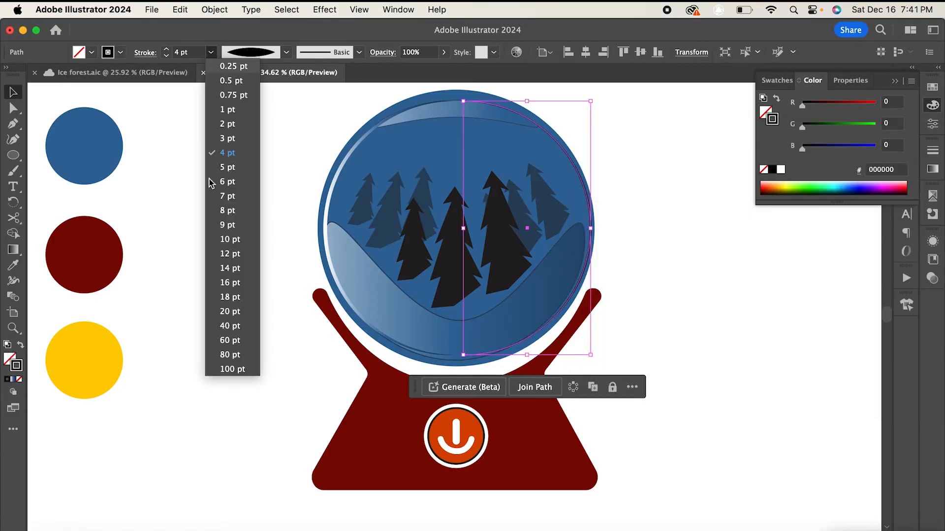
left_click(231, 225)
- Adjust the right arc's top and bottom anchors so it hugs the globe's outer edge
key("a")
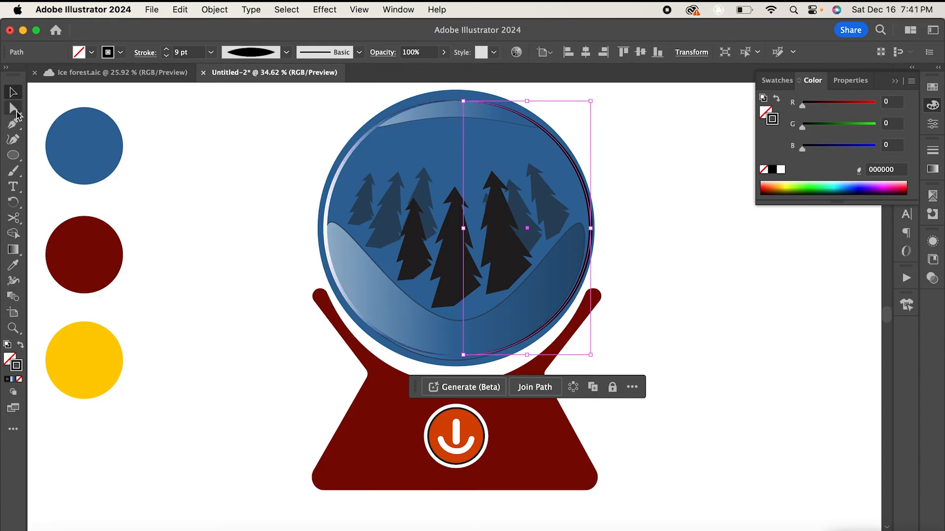
left_click_drag(464, 102, 464, 93)
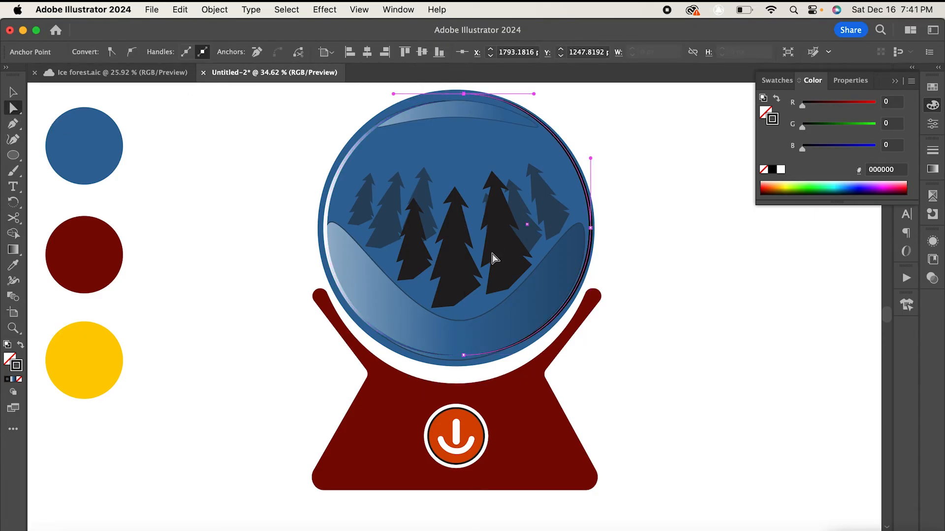
left_click(467, 364)
key("Down")
key("Down")
key("Down")
key("Down")
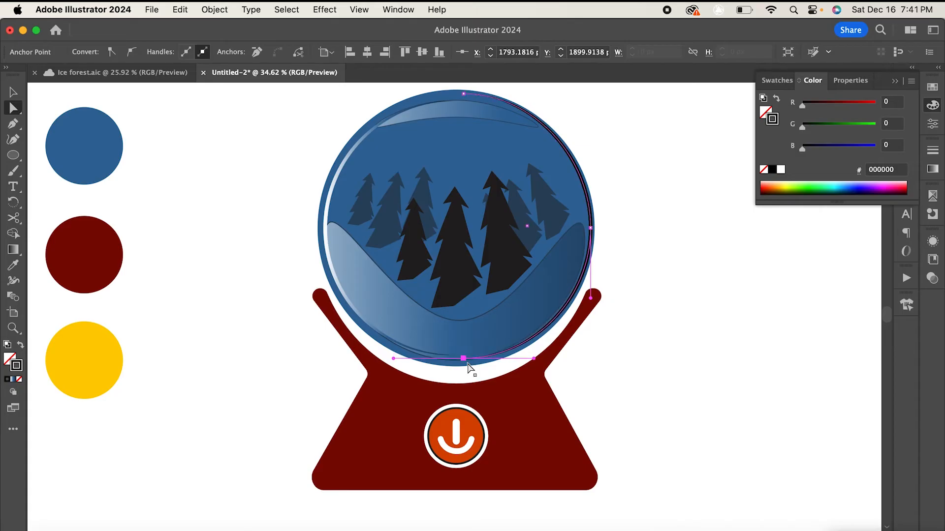
- Set the right arc's opacity to 55%
left_click(14, 88)
left_click(197, 121)
left_click(592, 202)
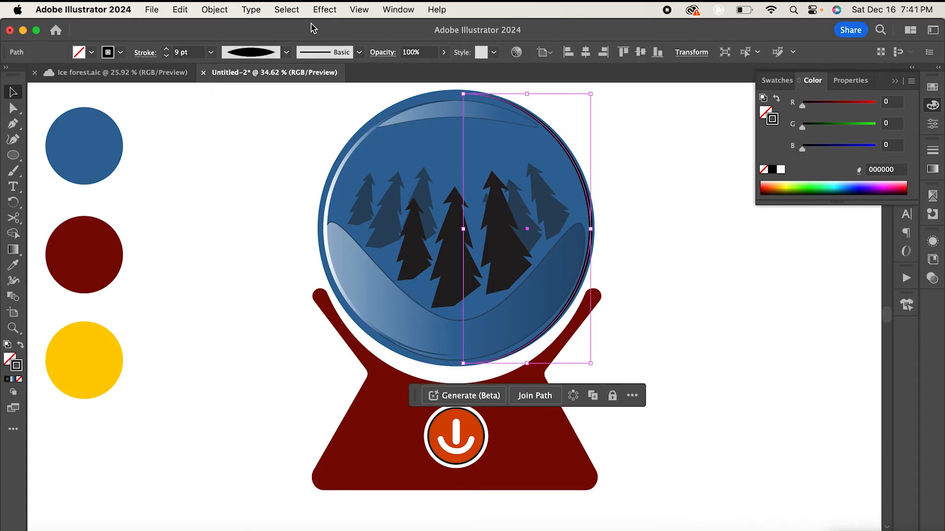
left_click(440, 55)
left_click(419, 68)
left_click(730, 237)
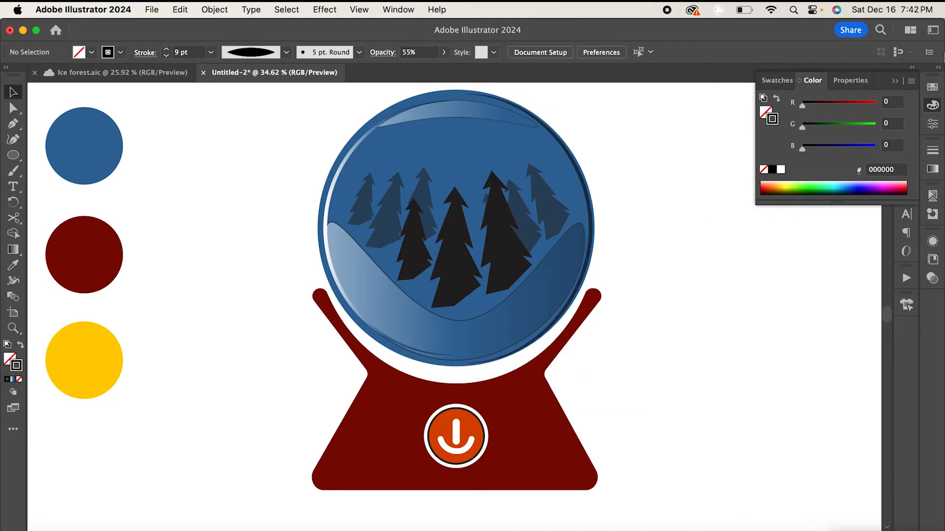
- Open the Layers panel and raise the top highlight's opacity to 77%
left_click(895, 82)
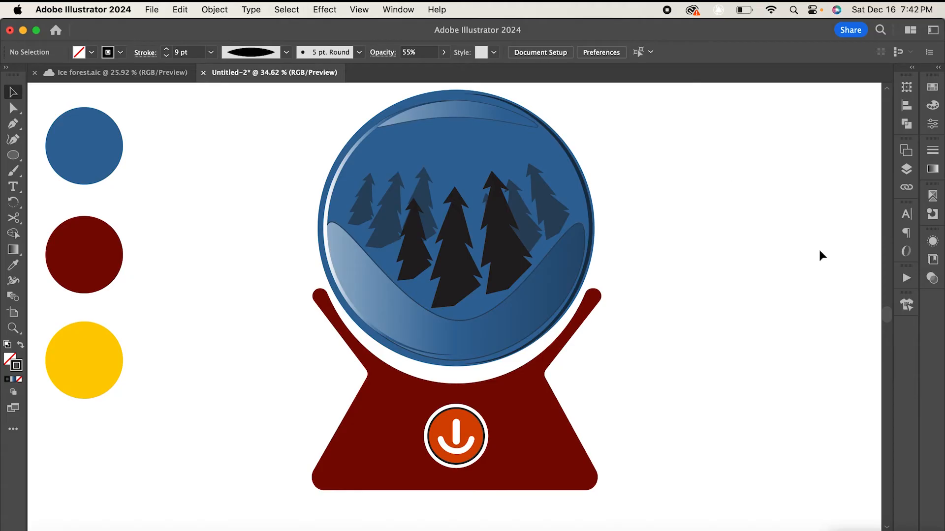
left_click(907, 170)
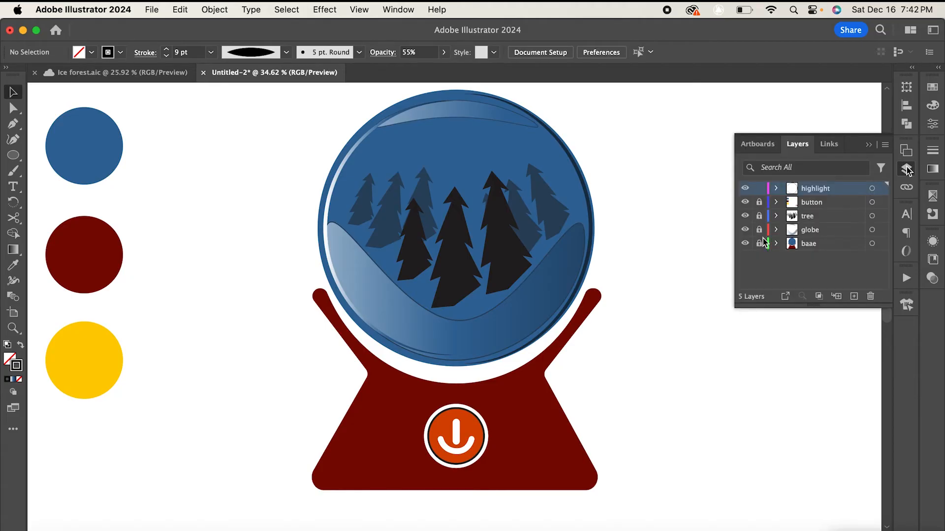
left_click(870, 145)
left_click(463, 117)
left_click(444, 52)
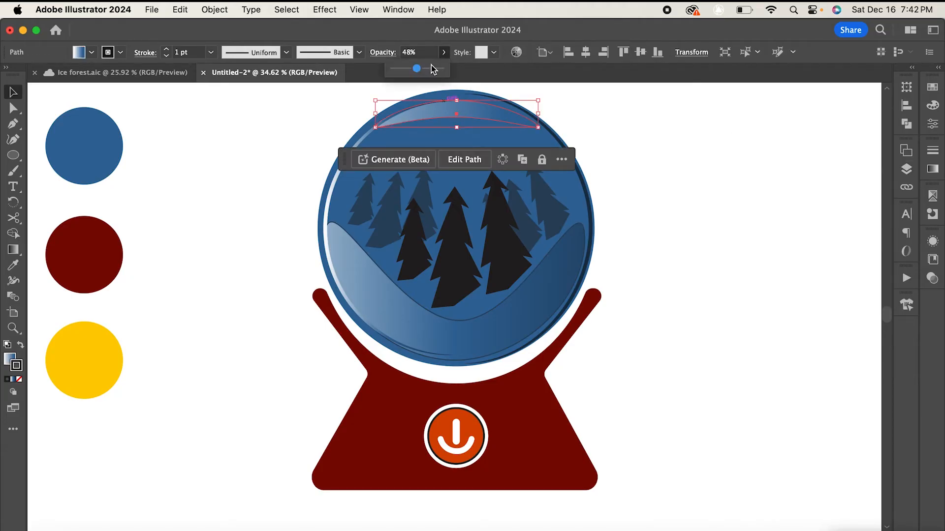
left_click(425, 69)
left_click(645, 152)
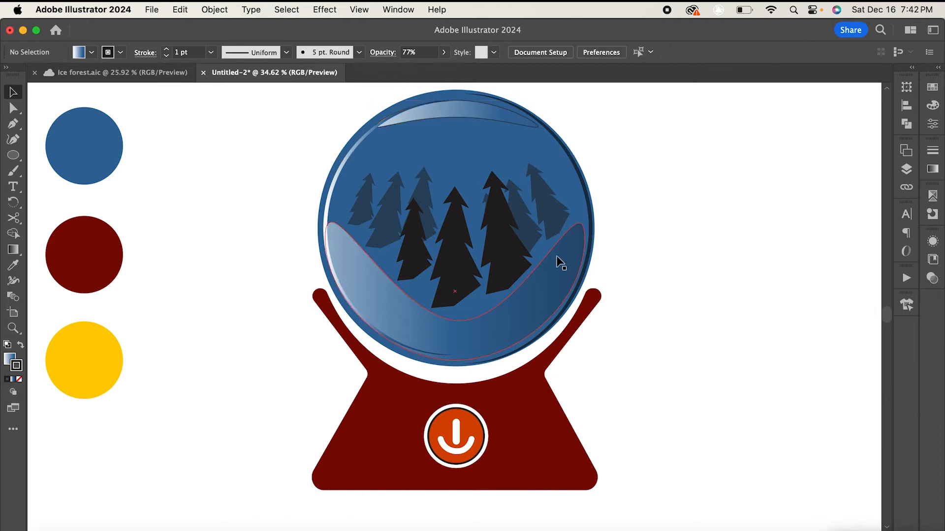
- Set the snow drift's opacity to 65%
left_click(557, 261)
left_click(444, 52)
left_click_drag(424, 70, 431, 70)
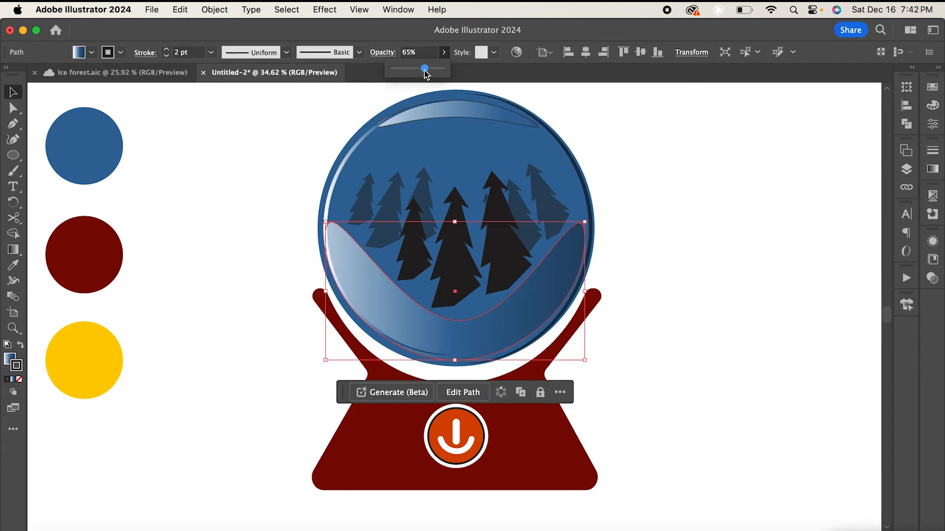
left_click(606, 155)
- Draw a thin horizontal white-filled ellipse across the trees in the upper middle of the globe
scroll(734, 187, "up", 1)
scroll(734, 190, "down", 1)
scroll(734, 190, "left", 1)
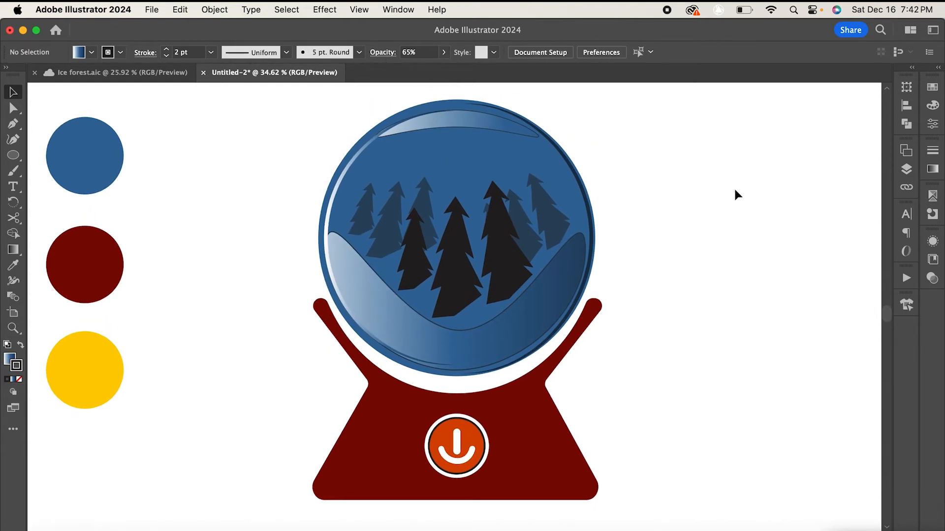
left_click(13, 155)
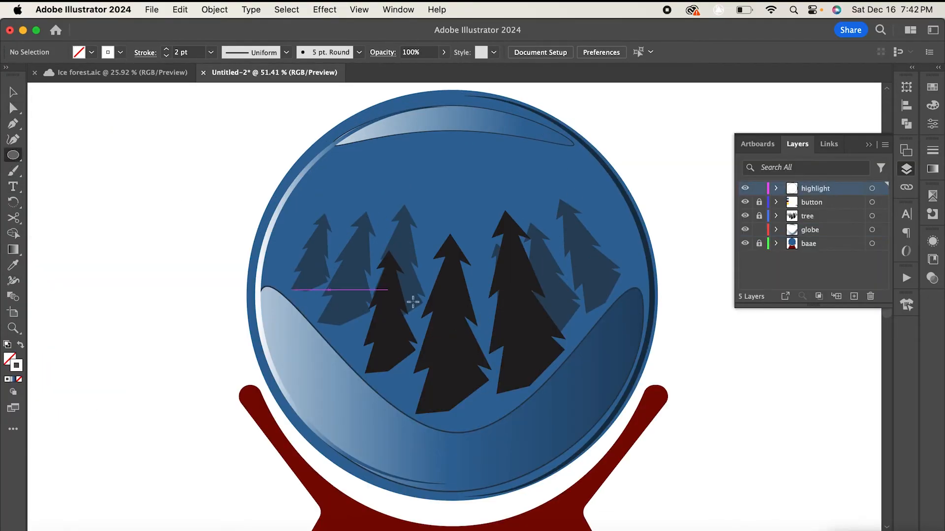
left_click_drag(441, 276, 639, 290)
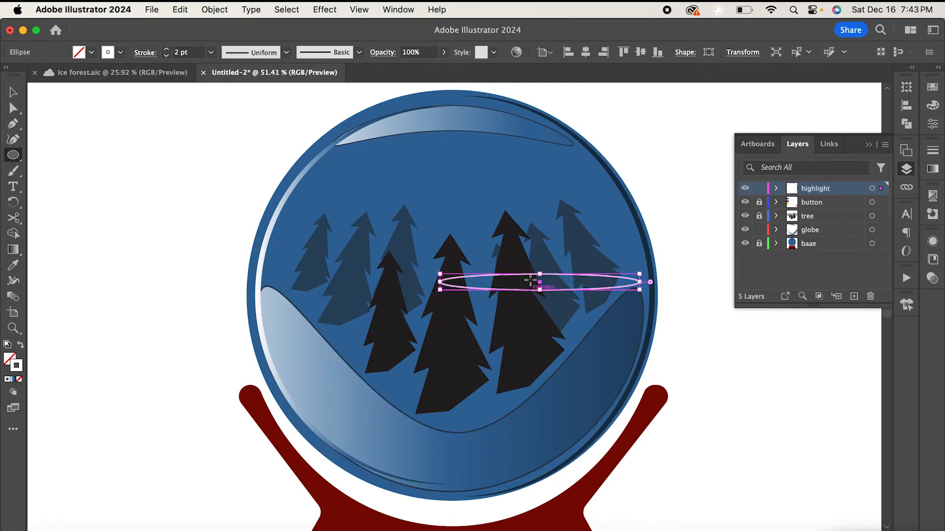
left_click_drag(539, 285, 513, 265)
left_click_drag(17, 365, 8, 359)
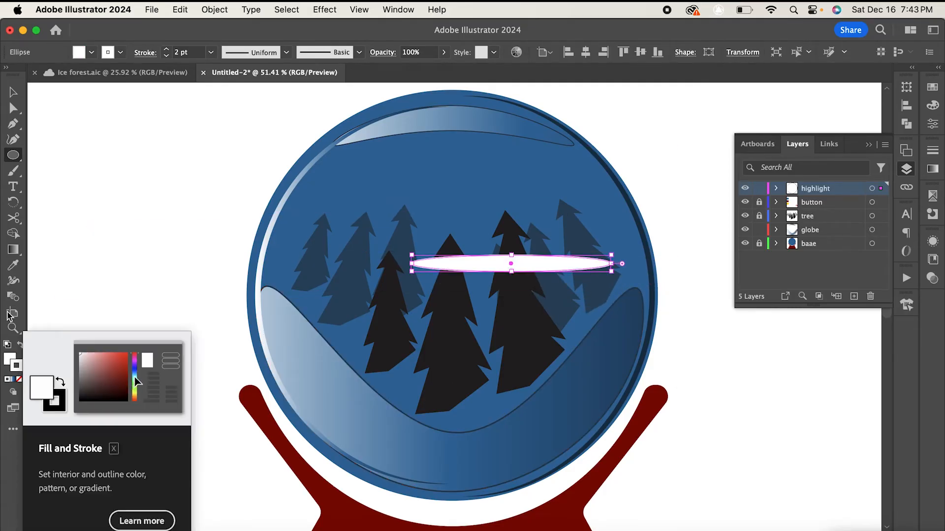
- Reshape the ellipse into a curved streak by raising its right anchor and bending its lower edge
left_click(13, 108)
left_click(611, 265)
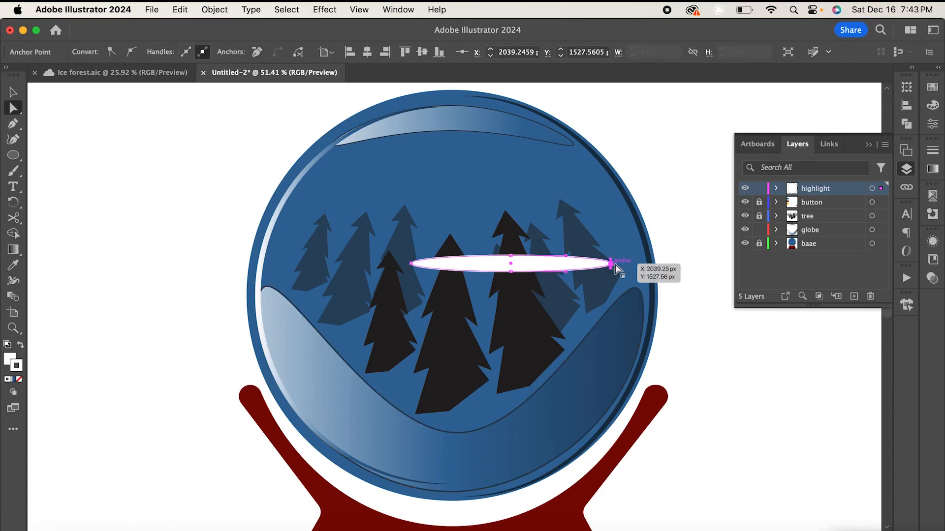
left_click_drag(611, 265, 627, 251)
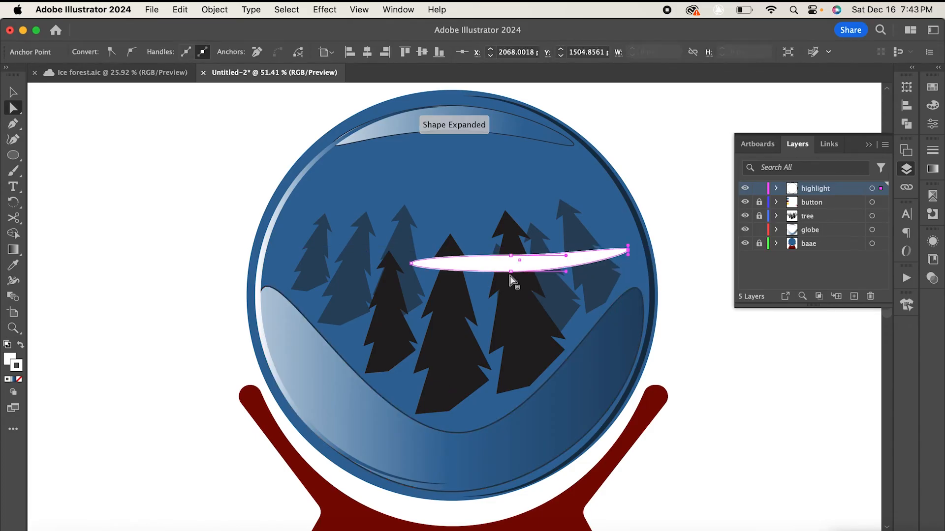
left_click_drag(510, 272, 595, 256)
mouse_move(536, 272)
left_mouse_down()
mouse_move(524, 276)
mouse_move(551, 275)
left_mouse_up()
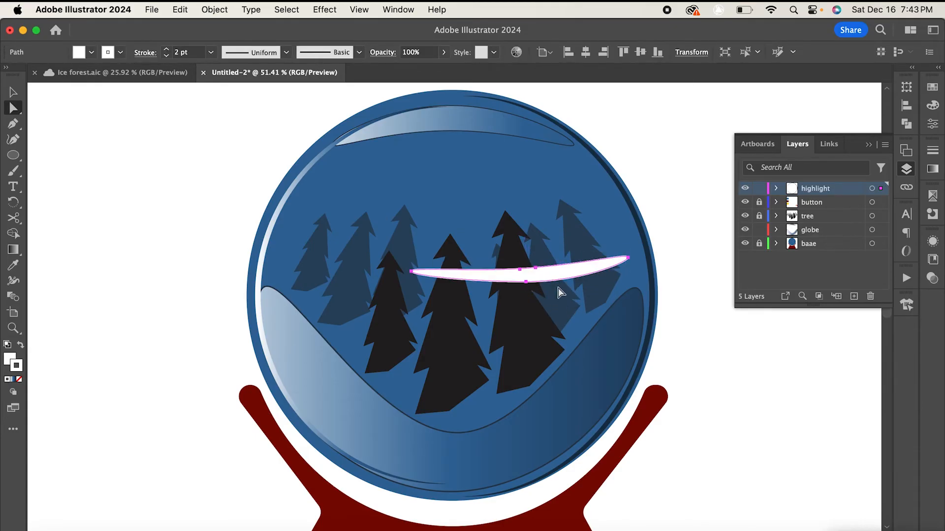
left_click(525, 283)
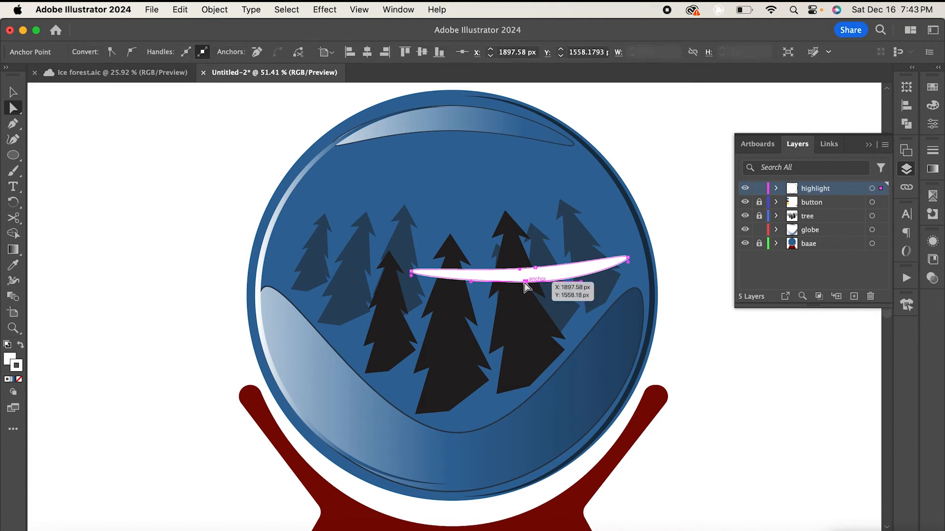
left_click_drag(525, 282, 519, 264)
left_click(519, 270)
- Lower the streak's opacity to 36%
left_click(443, 51)
left_click(416, 69)
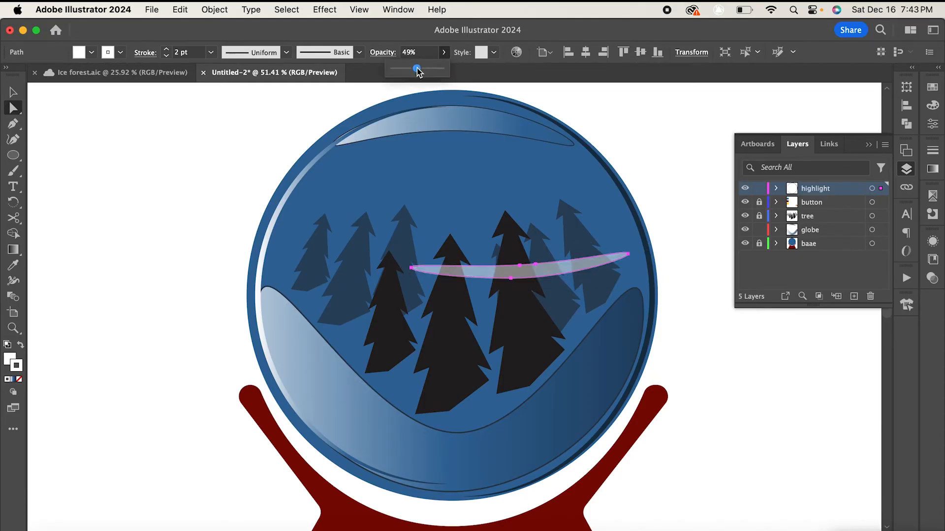
left_click_drag(417, 68, 411, 70)
left_click(13, 94)
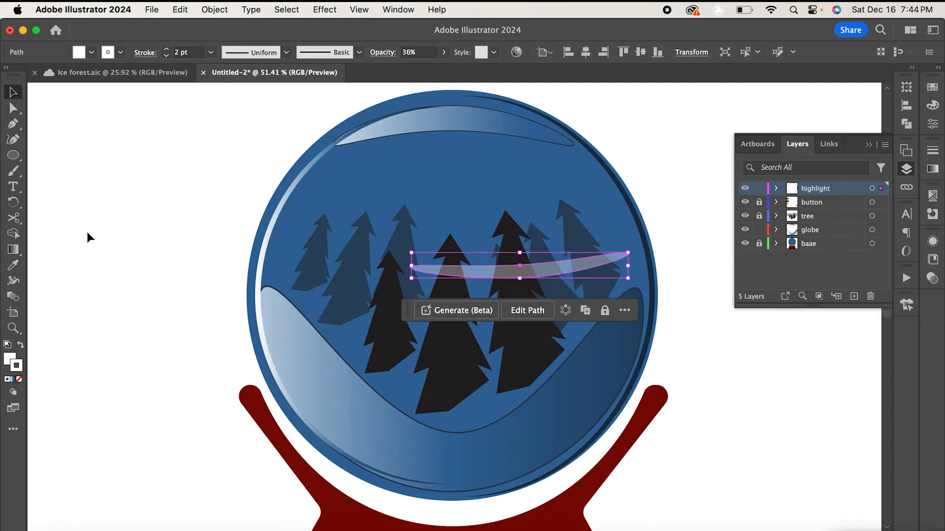
left_click(89, 237)
- Add a new layer between the tree and globe layers named dark bacgro
scroll(434, 265, "down", 5)
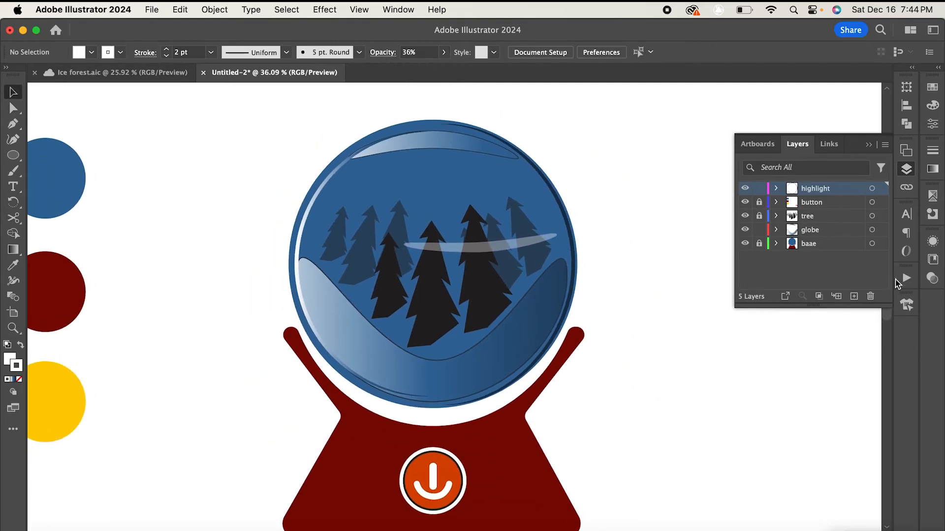
double_click(819, 227)
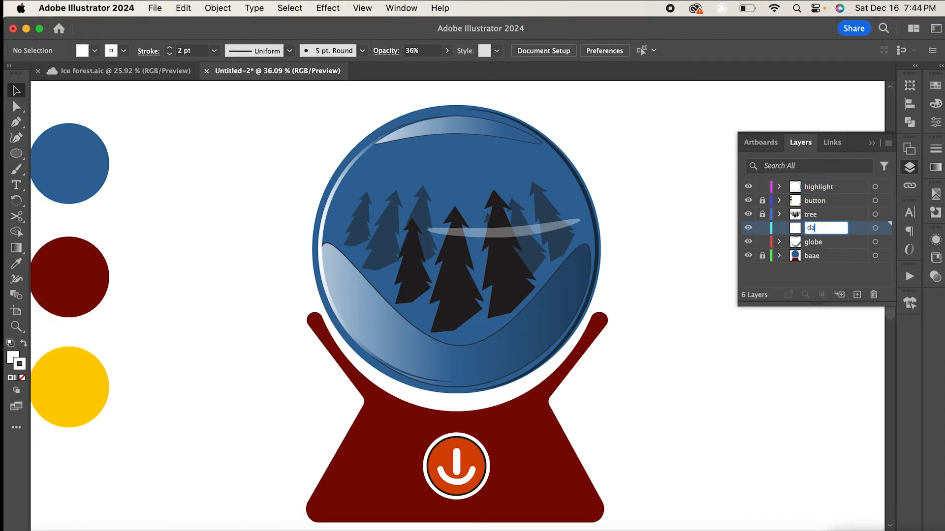
type("dark bacgro")
key("Return")
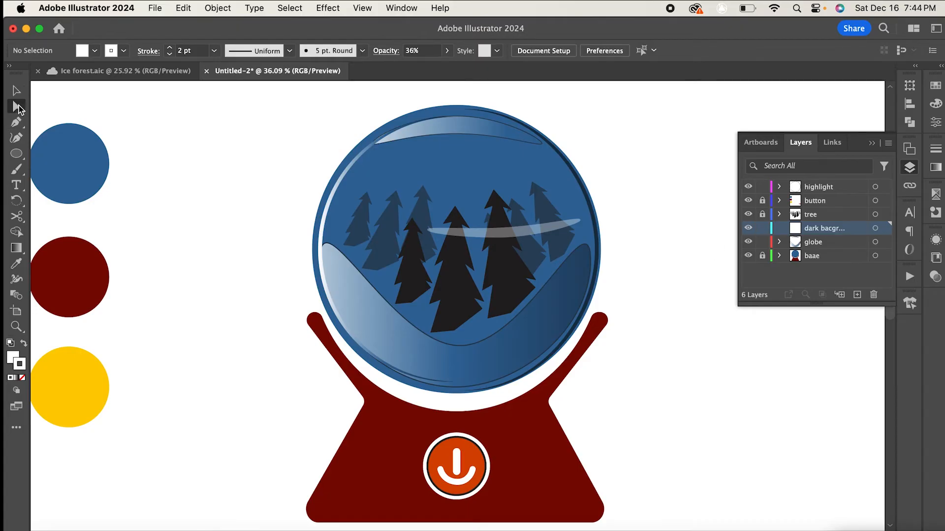
- Draw a closed Pen shape spanning the snow drift hollow, from its left rim down to the bottom, up to the right rim, and back through the centre
left_click(16, 122)
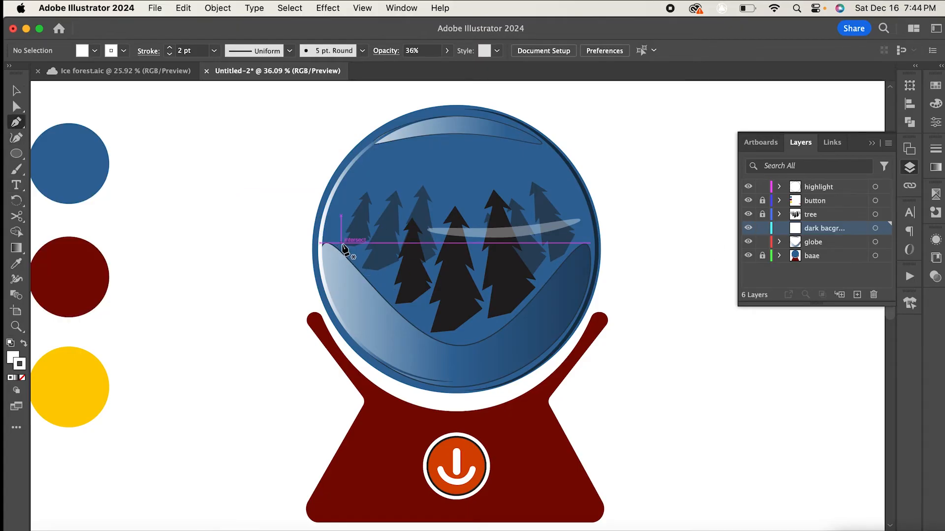
left_click(341, 245)
left_click_drag(457, 339, 487, 333)
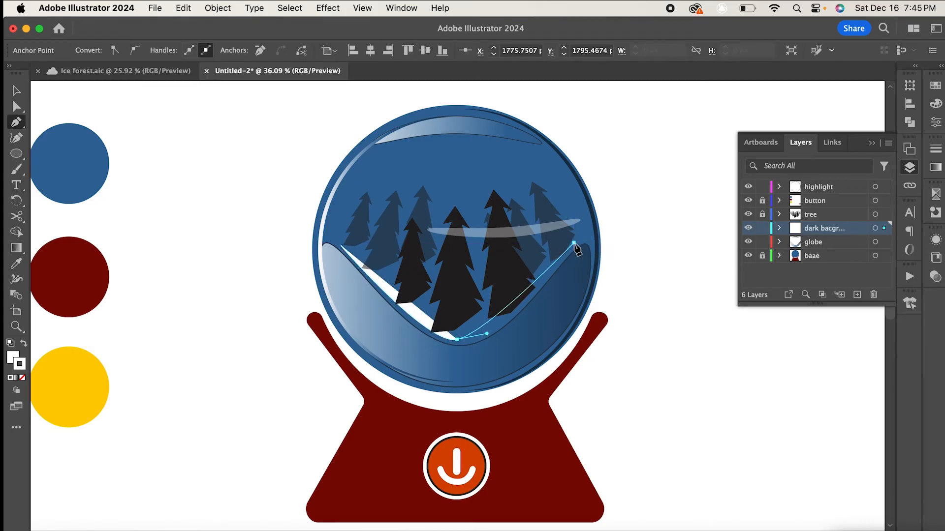
left_click(573, 243)
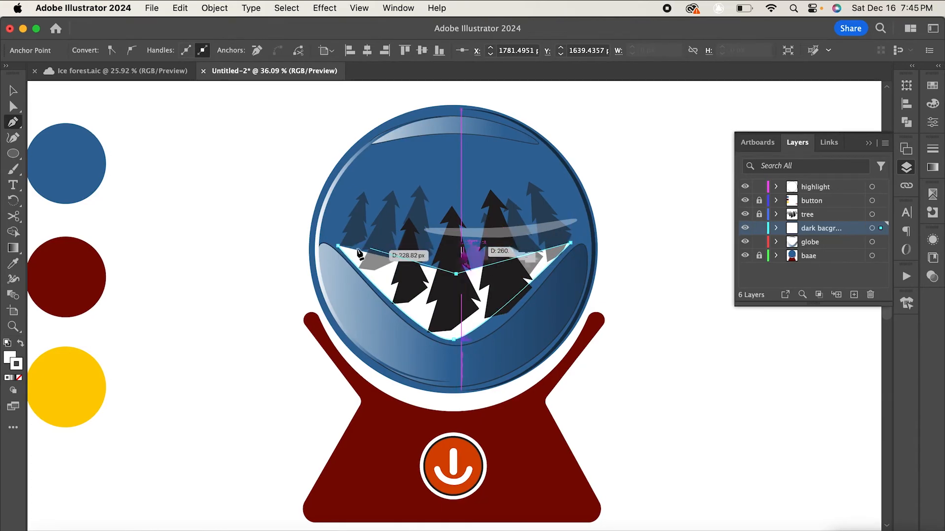
left_click(460, 274)
left_click(341, 245)
left_click(13, 106)
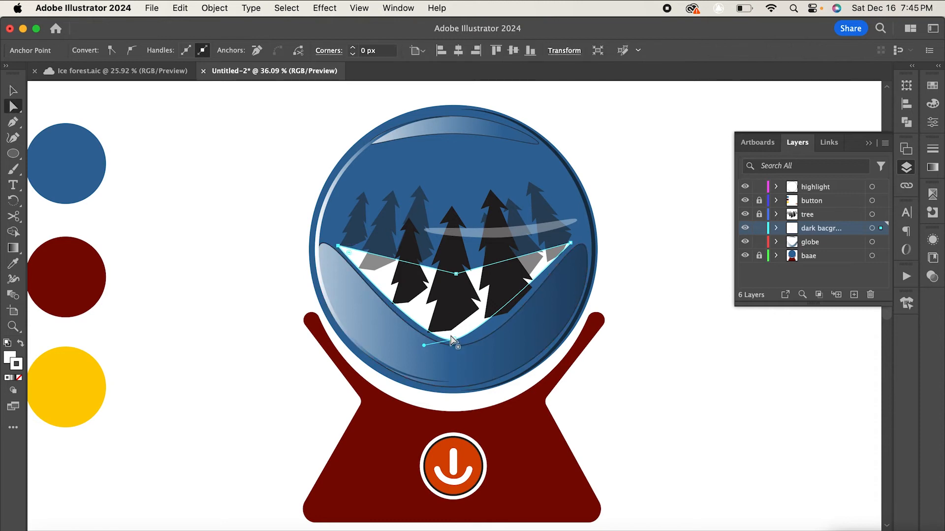
- Smooth the dark shape's bottom anchor, then fill the shape with black and remove its stroke
left_click(455, 340)
left_click_drag(454, 341, 455, 341)
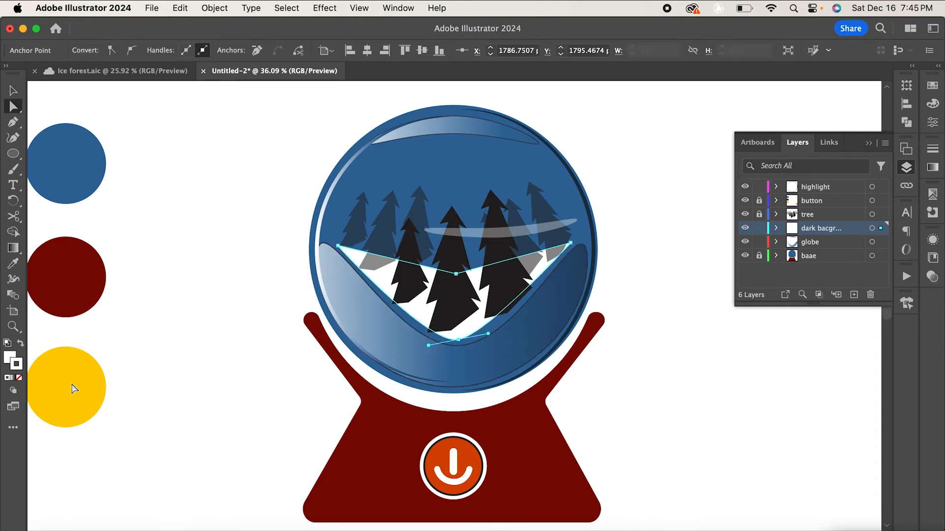
left_click(11, 360)
left_click(771, 168)
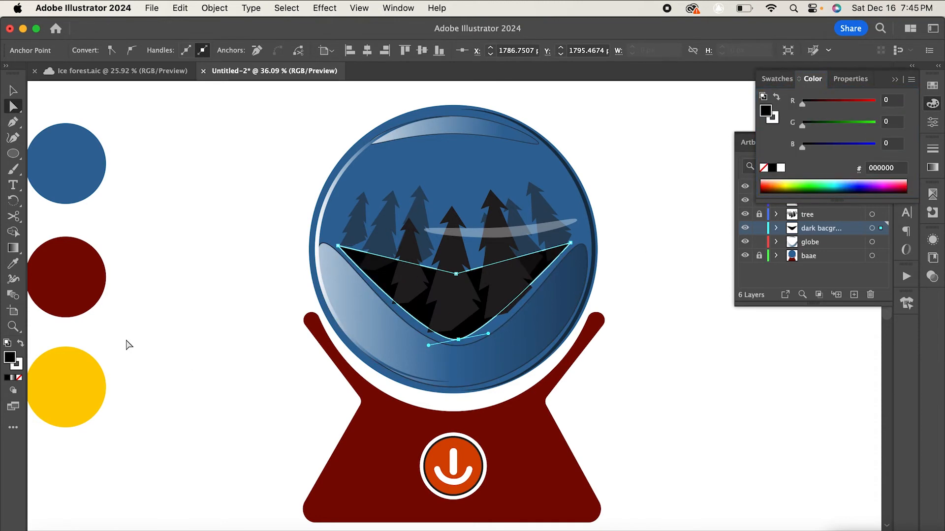
left_click(20, 378)
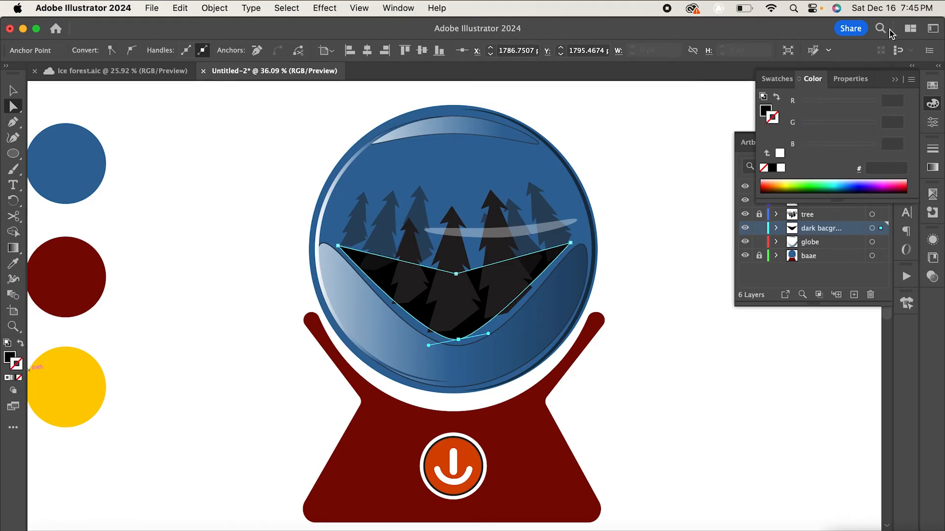
left_click(895, 79)
left_click(13, 91)
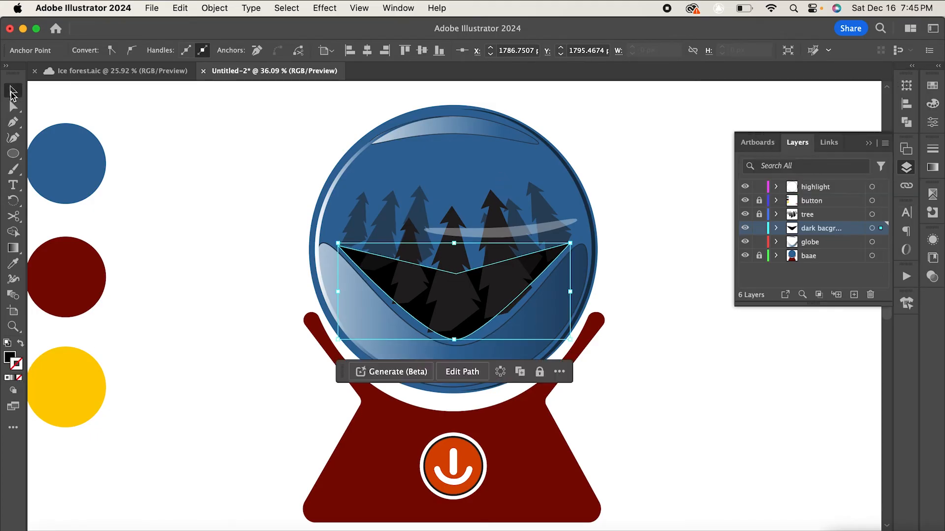
- Lower the dark background shape's opacity to 49%
left_click(231, 191)
left_click(380, 263)
left_click(444, 50)
left_click_drag(444, 66, 419, 68)
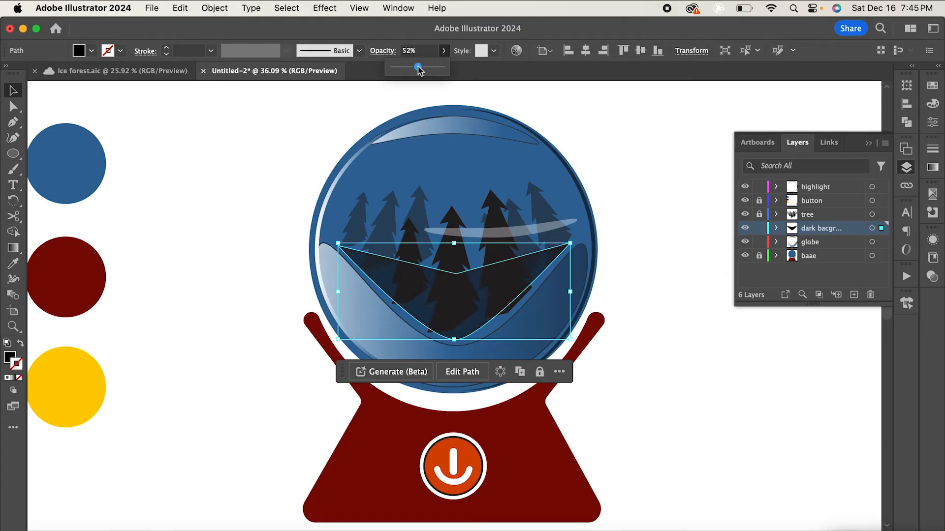
left_click(404, 67)
left_click_drag(476, 317, 478, 320)
left_click(660, 315)
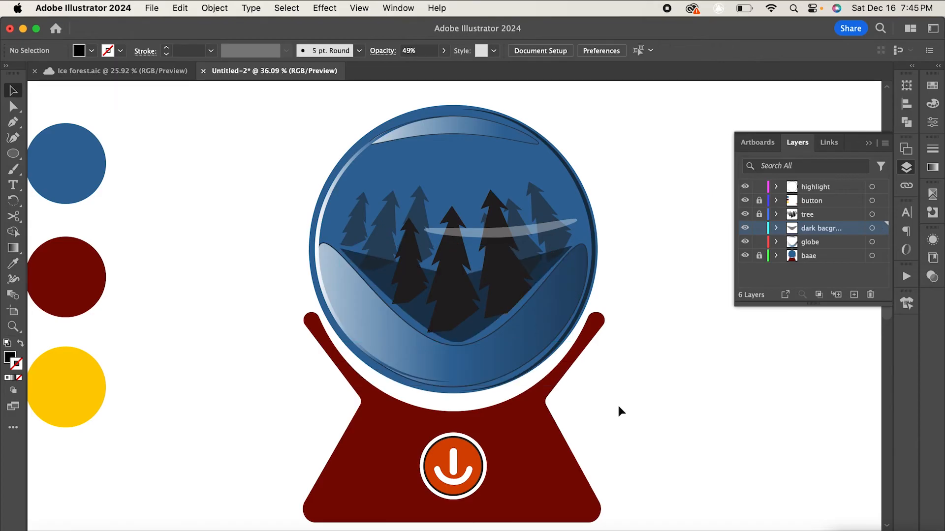
- Add a new top layer above highlight and name it details
left_click(829, 191)
left_click(855, 295)
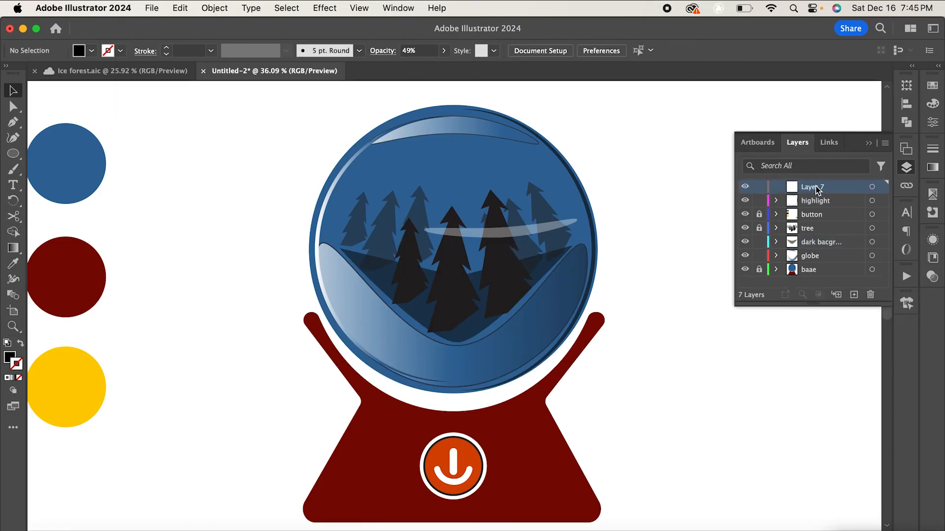
double_click(816, 186)
key("Return")
- Draw a white-filled circle as a moon in the upper right of the globe
left_click(13, 155)
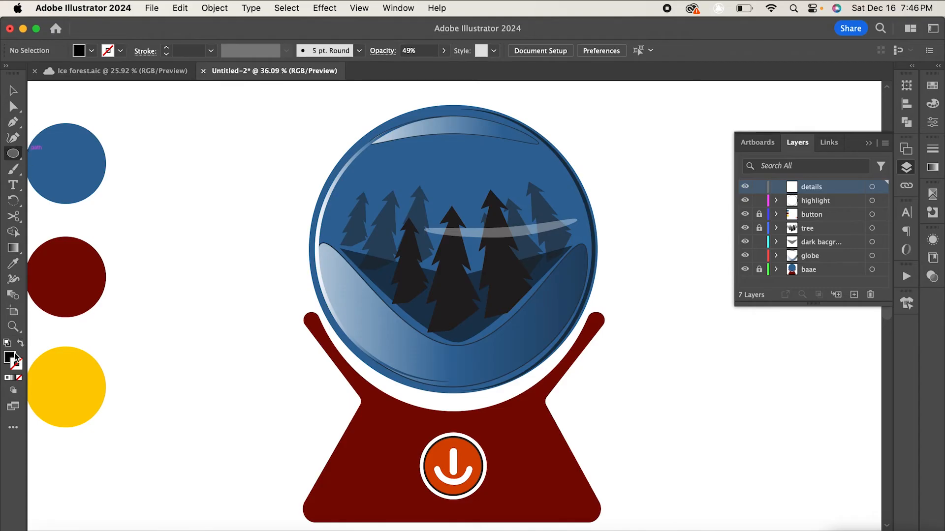
left_click(17, 359)
left_click(780, 168)
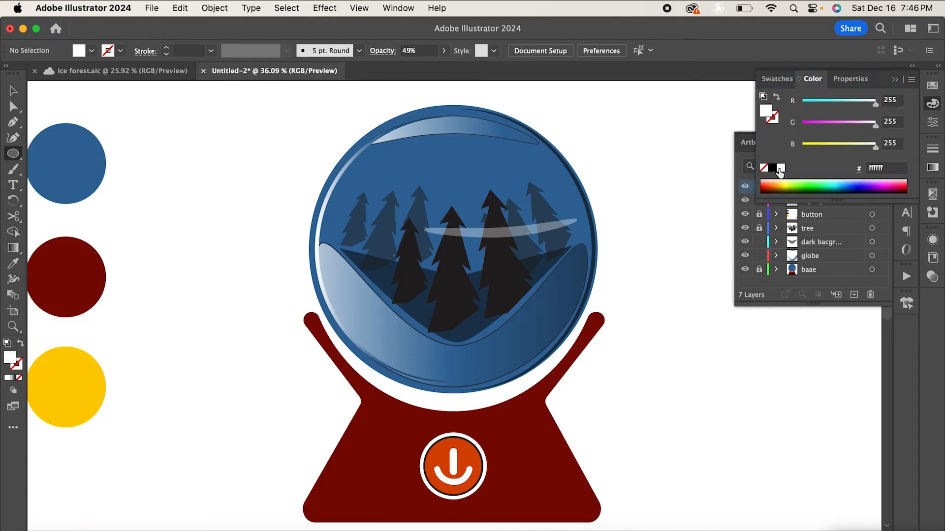
left_click(895, 81)
mouse_move(470, 143)
left_mouse_down()
mouse_move(495, 156)
mouse_move(508, 181)
left_mouse_up()
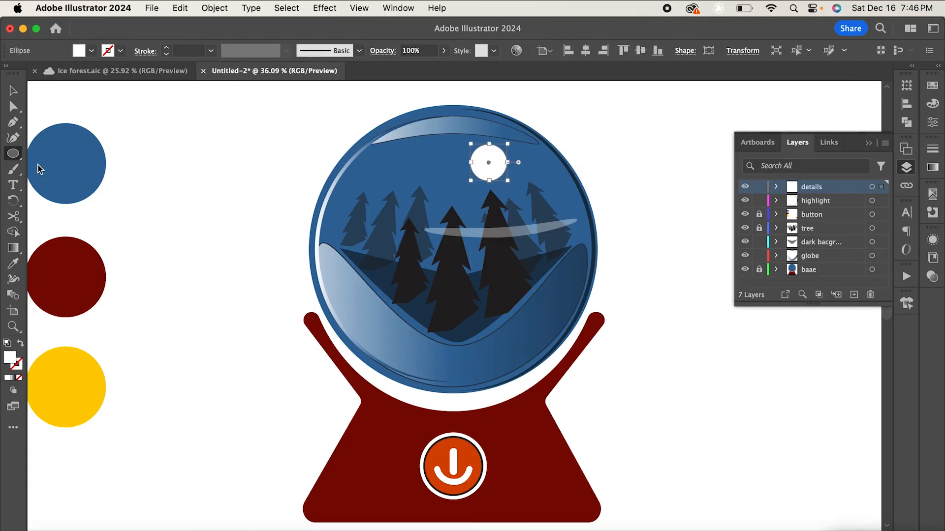
key("v")
left_click(297, 206)
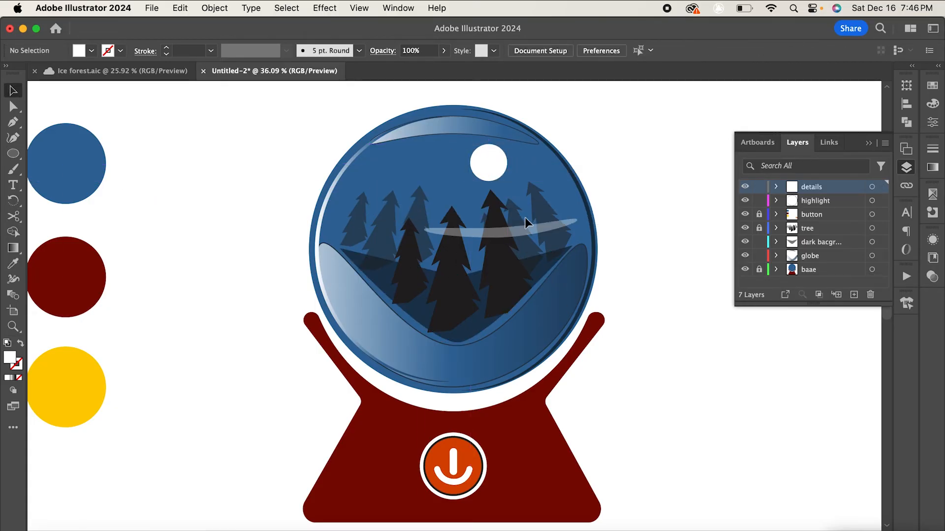
- Add several small white circles as snow dots scattered among the trees and sky
scroll(492, 216, "up", 5)
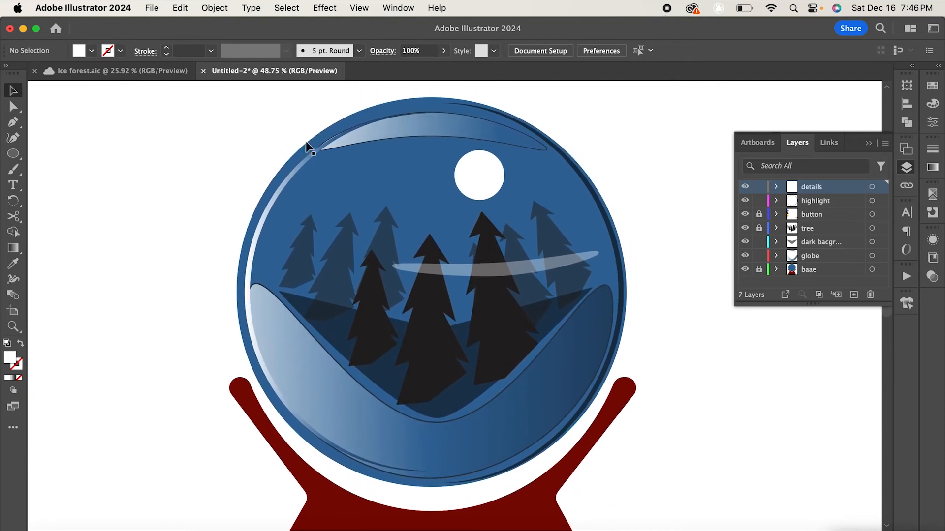
key("l")
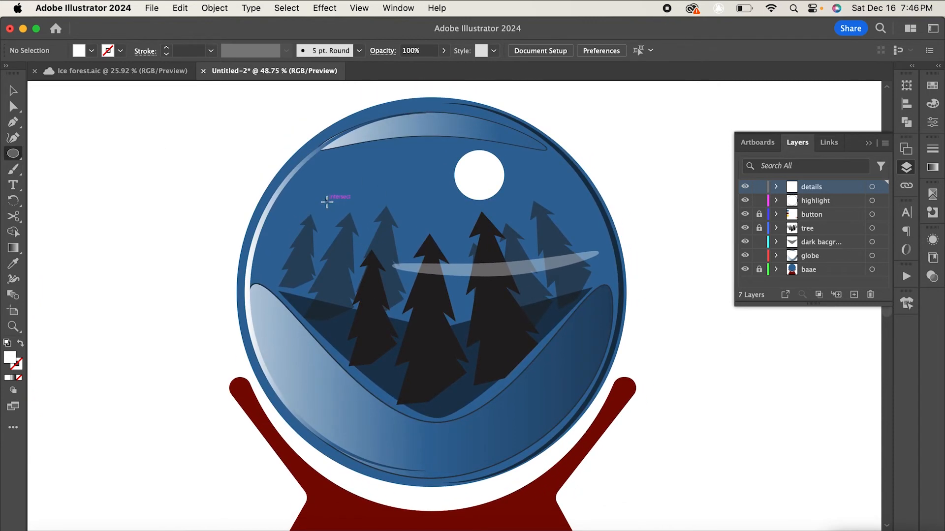
left_click_drag(327, 202, 332, 207)
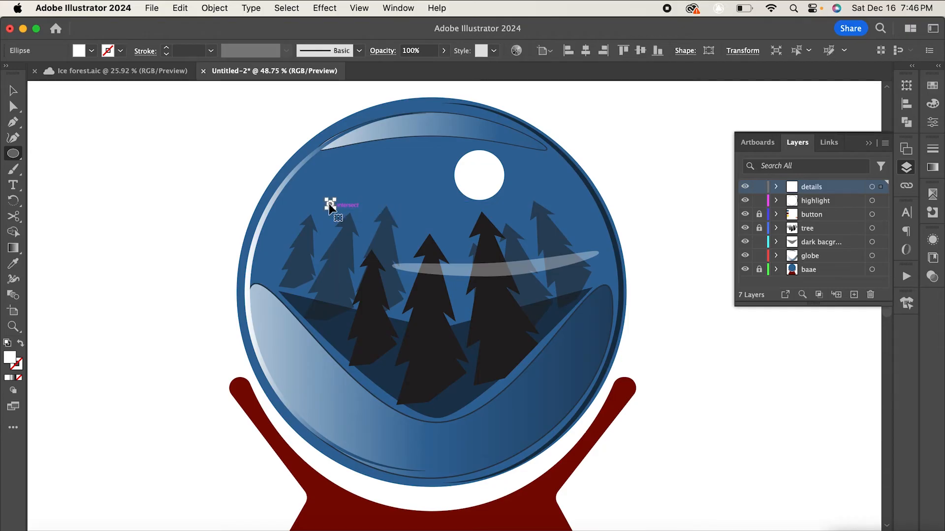
left_click_drag(409, 241, 515, 249)
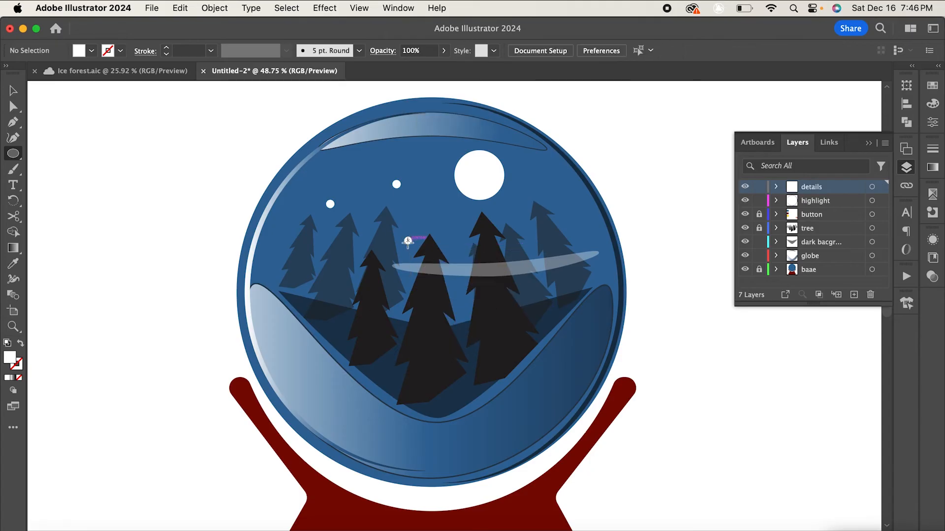
left_click(13, 106)
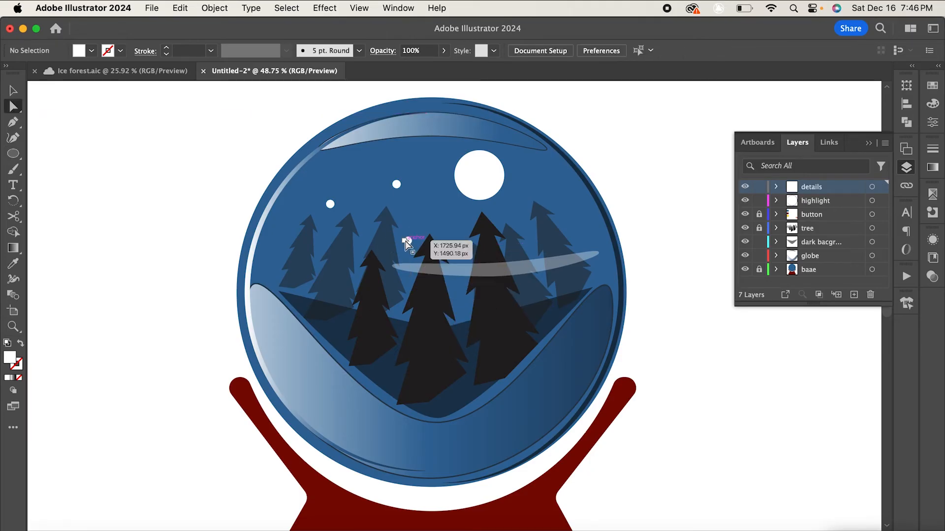
left_click(12, 93)
left_click_drag(409, 240, 547, 189)
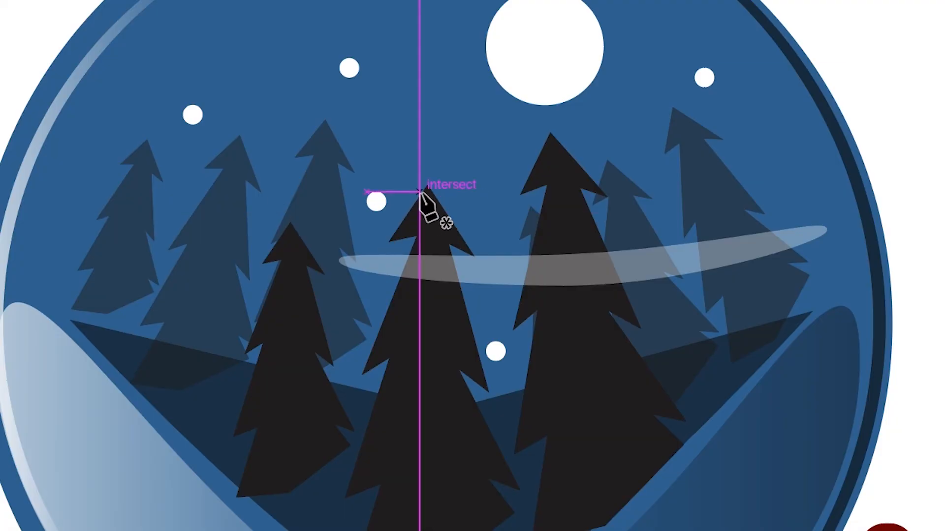
- Draw a closed Pen shape over the central tree's tip as a snow cap and fill it with white ffffff
scroll(420, 193, "up", 3)
scroll(420, 192, "up", 1)
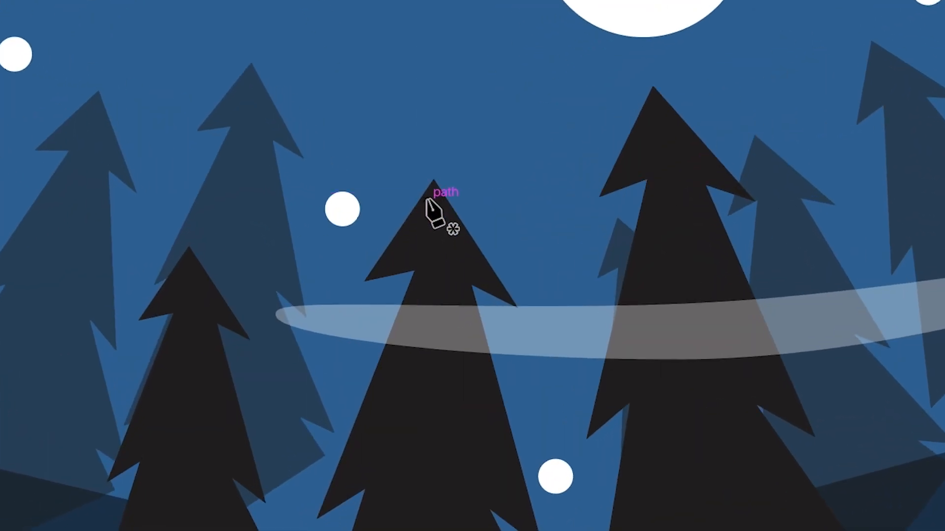
left_click(419, 197)
left_click(387, 255)
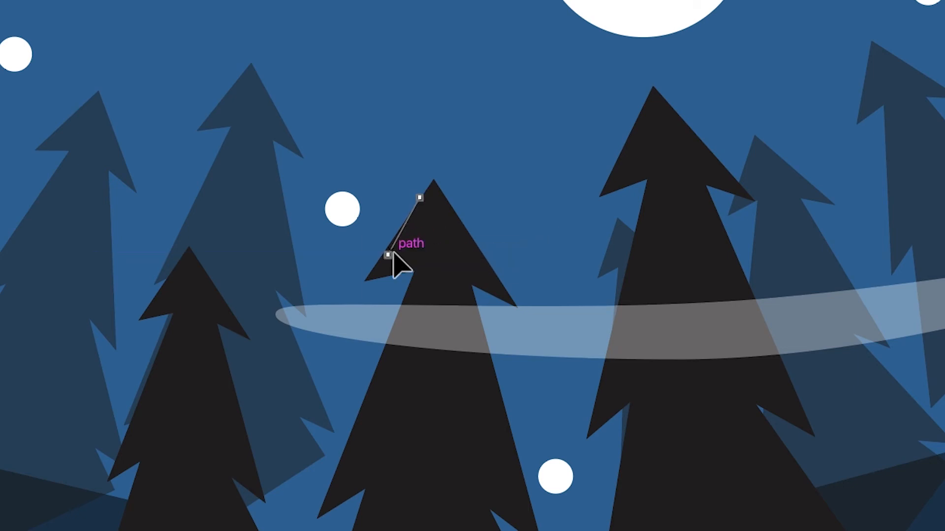
left_click_drag(414, 282, 454, 282)
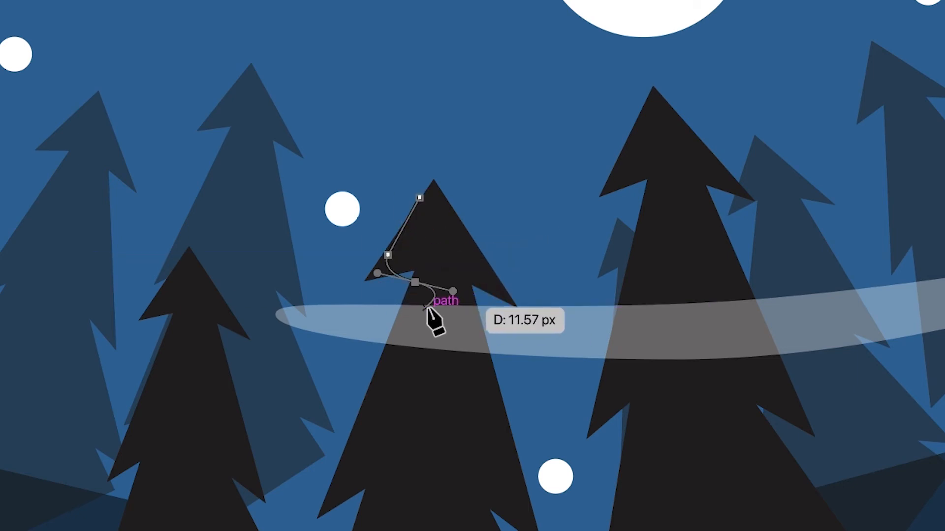
left_click_drag(420, 306, 484, 350)
left_click(474, 308)
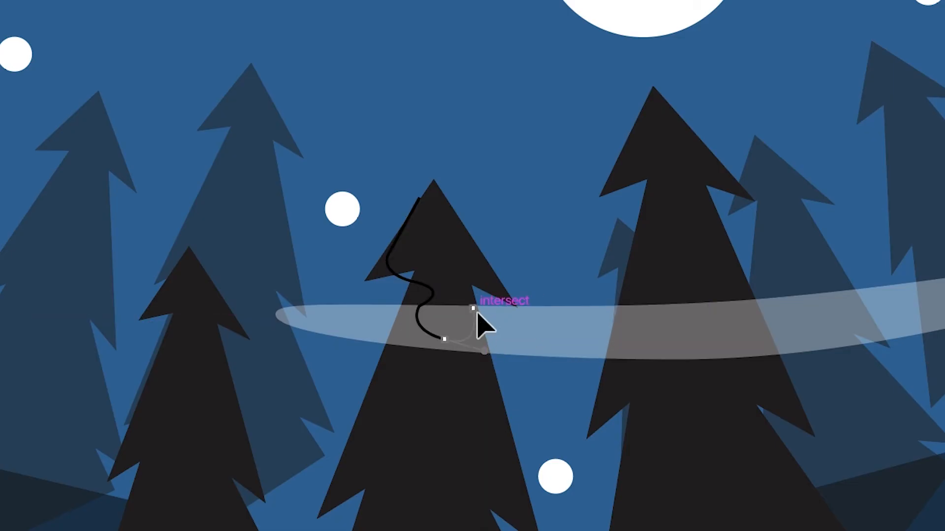
left_click_drag(474, 281, 492, 278)
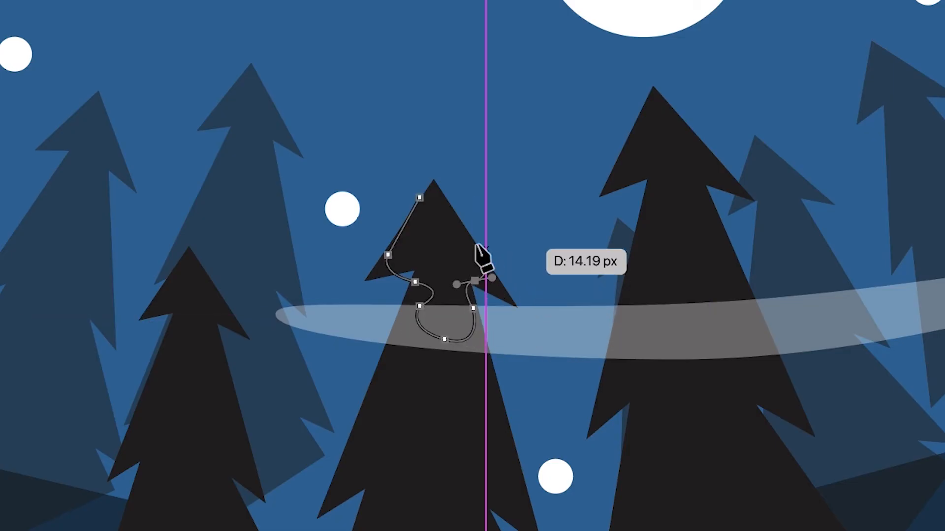
left_click(474, 241)
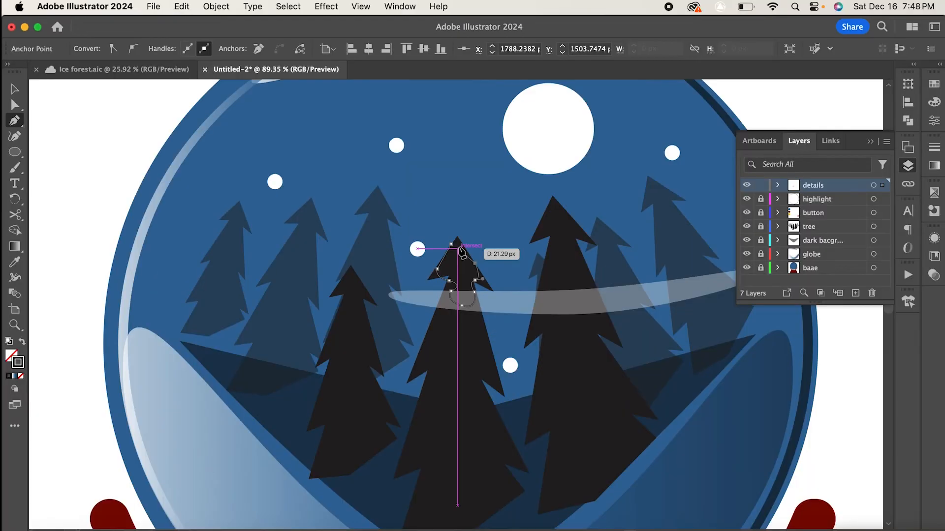
left_click(452, 244)
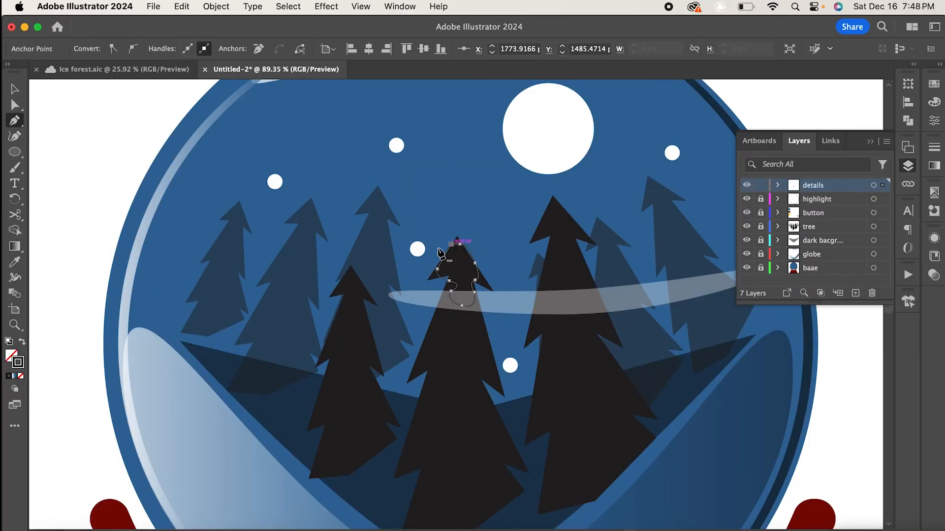
double_click(18, 363)
type("ffffff")
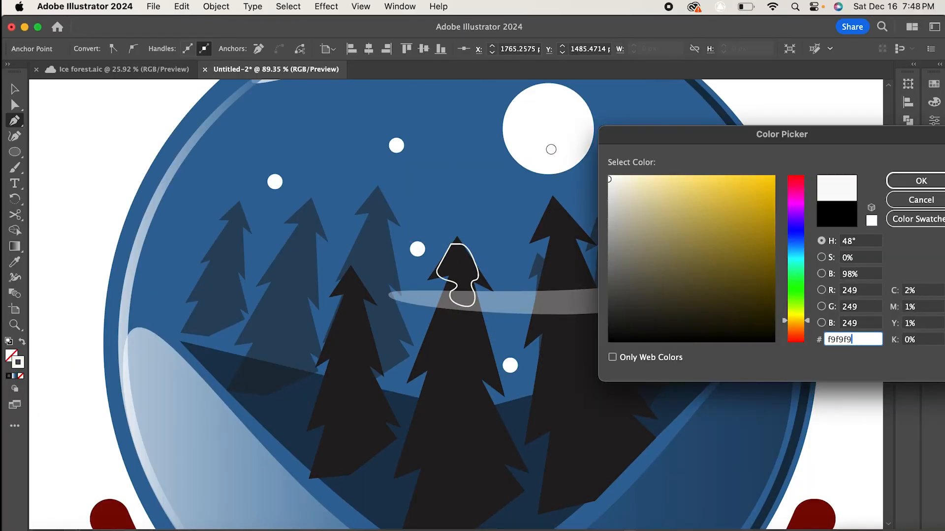
key("Return")
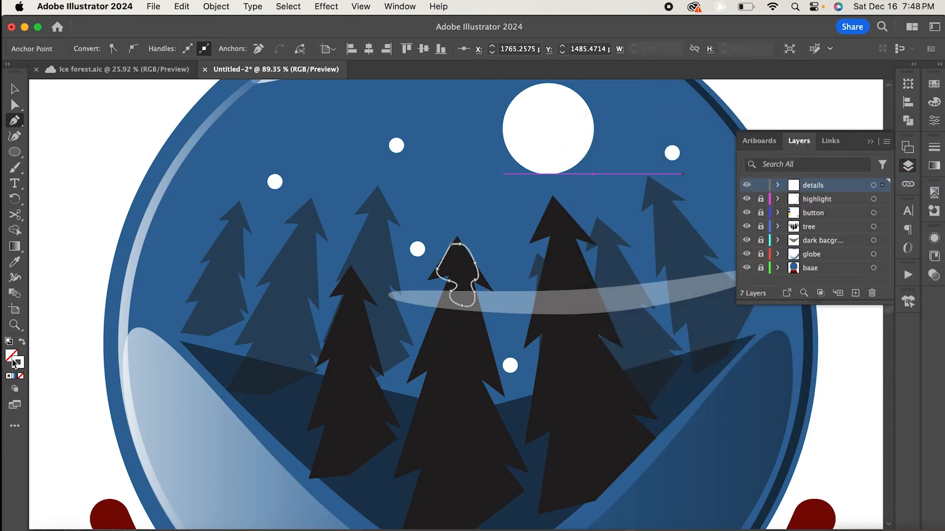
left_click_drag(13, 362, 9, 355)
left_click(870, 142)
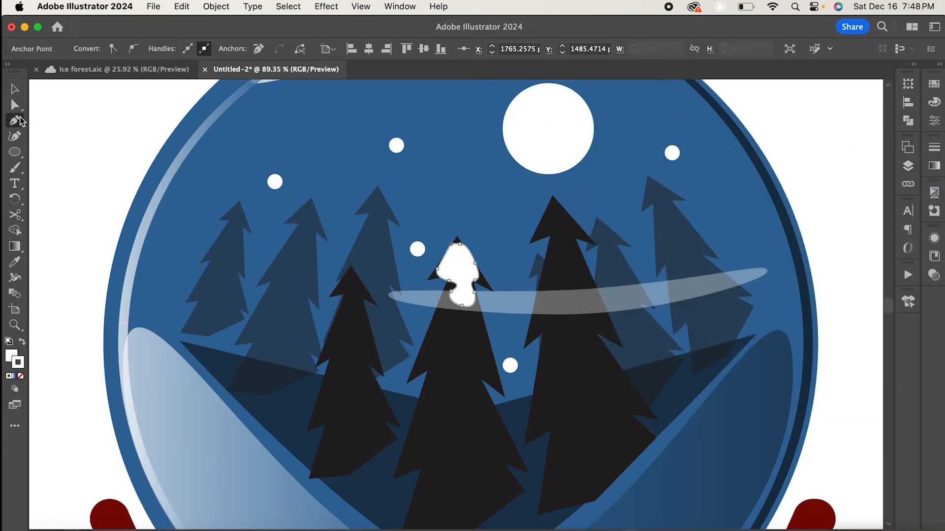
- Refine the snow cap's outline by moving its anchors and handles
left_click(14, 105)
mouse_move(457, 246)
left_mouse_down()
mouse_move(455, 236)
mouse_move(458, 264)
left_mouse_up()
left_click_drag(464, 317, 490, 318)
left_click_drag(466, 285, 462, 290)
- Draw a white snow patch across the middle of the central tree with the Pen tool and adjust its position
scroll(536, 310, "down", 3)
left_click(14, 122)
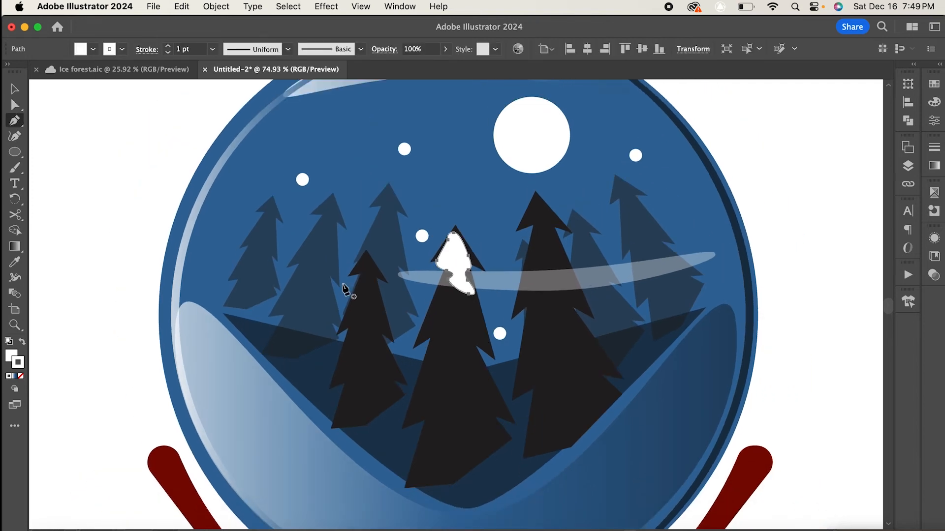
left_click(431, 340)
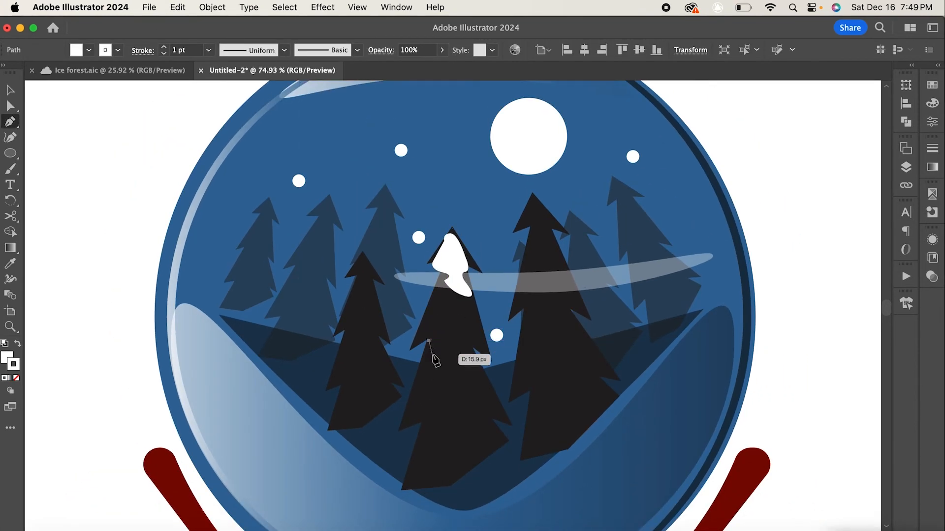
left_click_drag(431, 363, 476, 387)
left_click(452, 363)
left_click(474, 383)
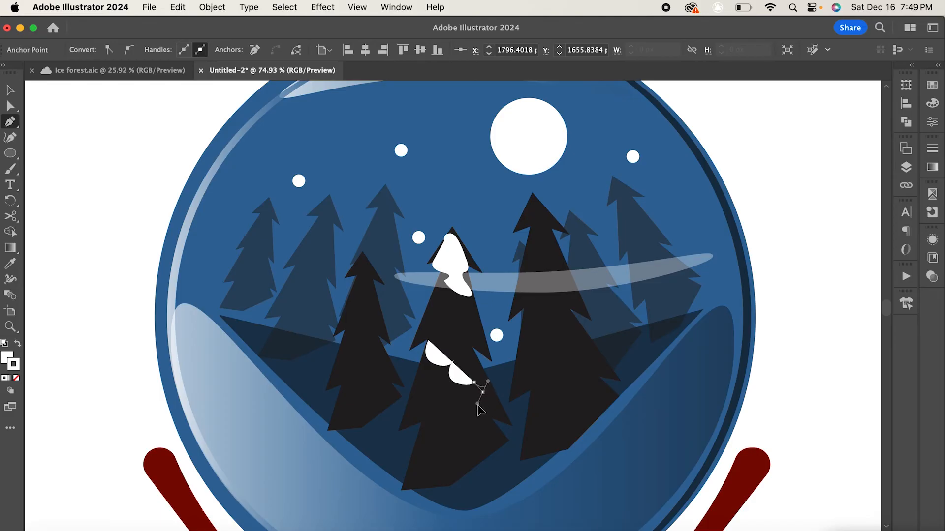
left_click_drag(497, 395, 450, 329)
left_click(432, 327)
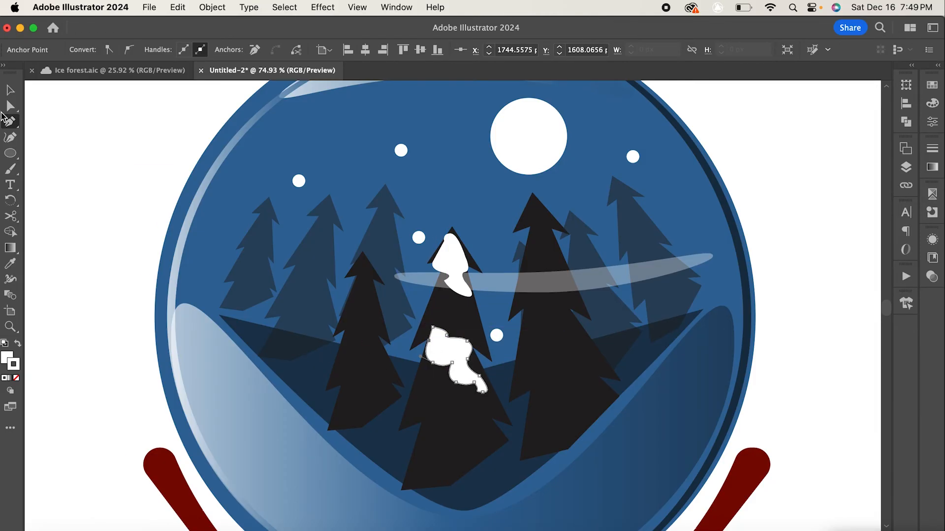
left_click(9, 107)
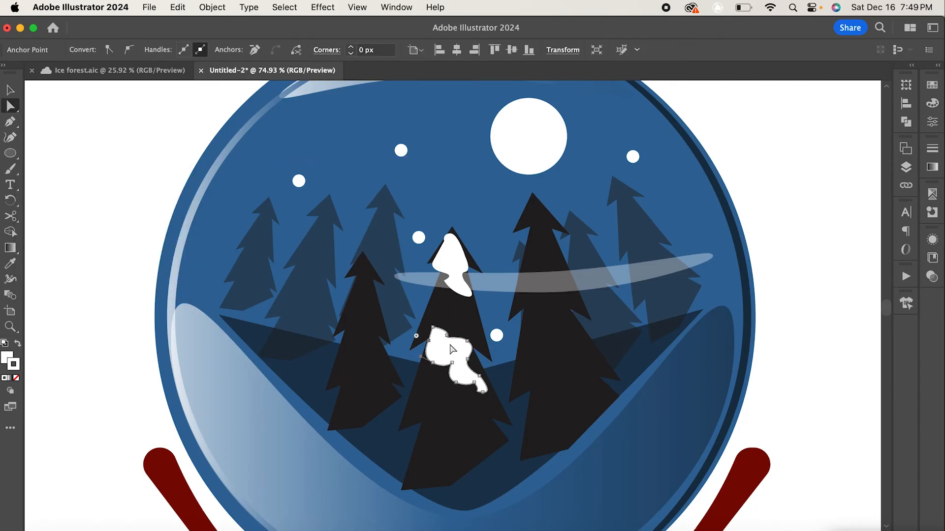
left_click_drag(448, 361, 445, 367)
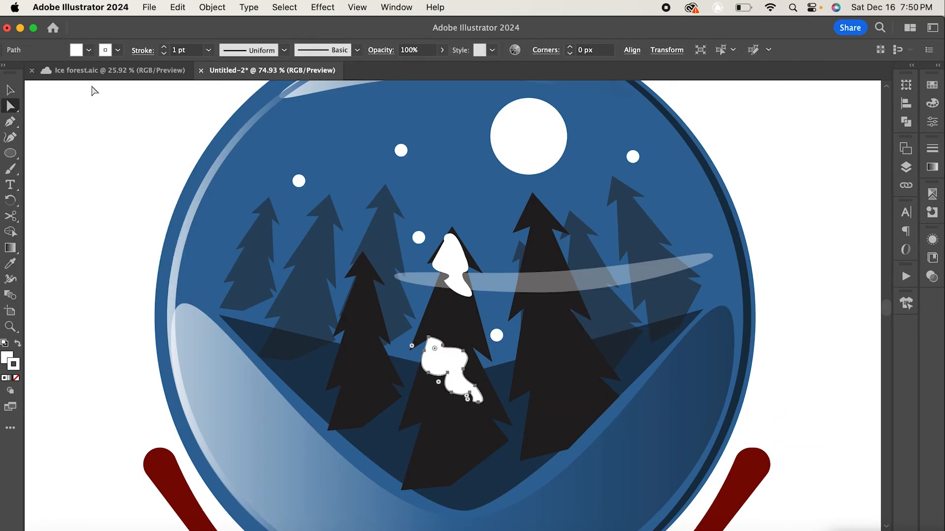
- Draw a small white snow drip with the Pen tool on the lower part of the central tree
left_click(9, 123)
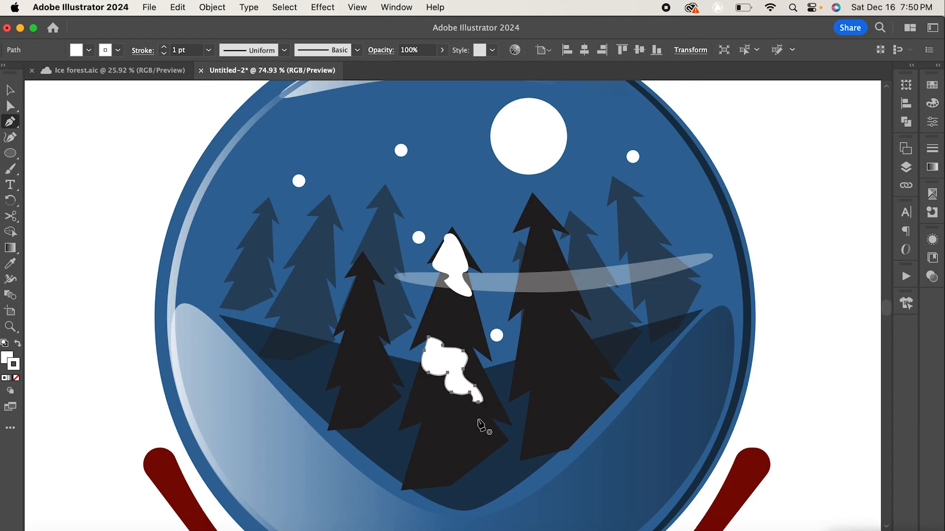
left_click(480, 418)
left_click_drag(479, 445, 495, 458)
left_click(483, 429)
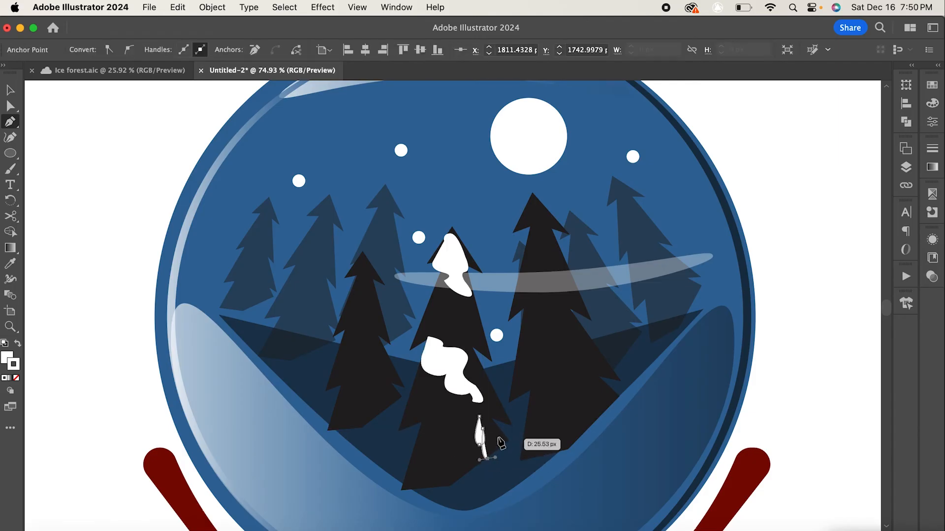
left_click(480, 416)
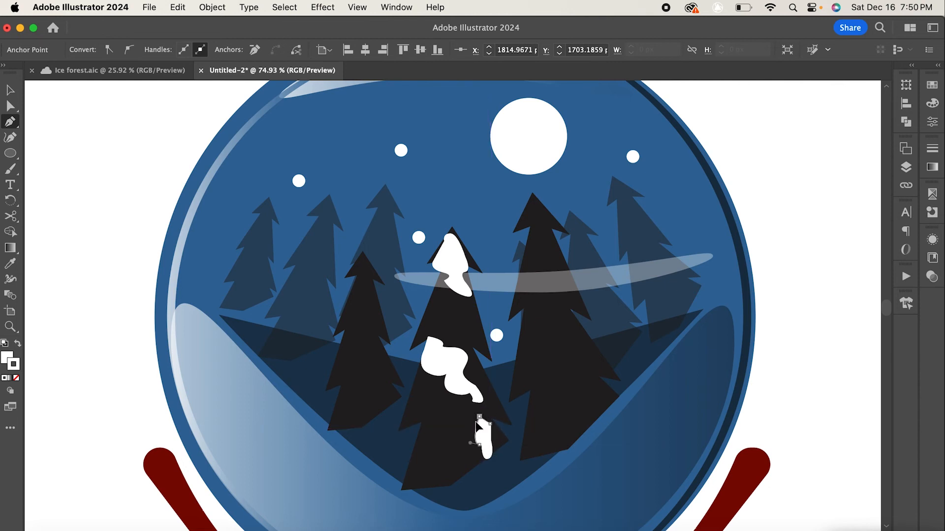
left_click(10, 90)
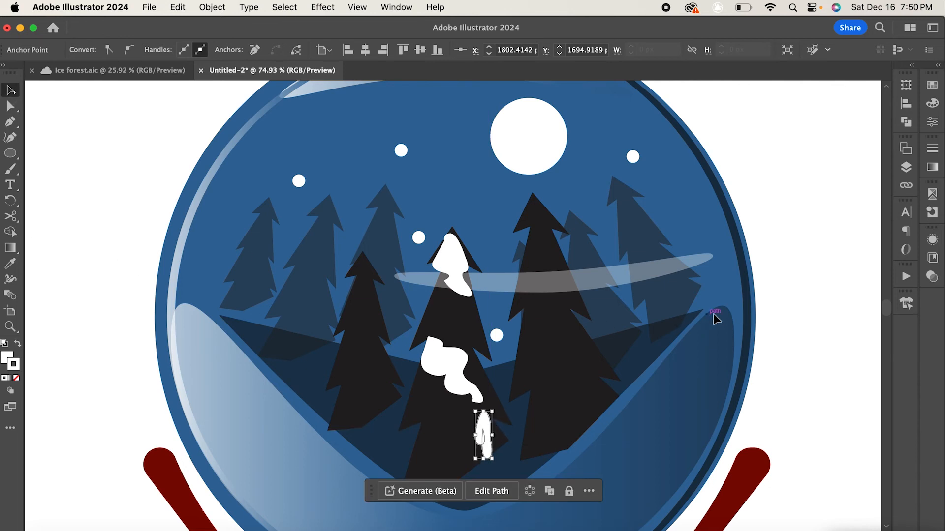
- Duplicate the snow cap, middle patch and drip onto the right tree, adjusting the patch's size
left_click(761, 275)
left_click_drag(455, 278, 536, 249)
left_click_drag(442, 367, 549, 331)
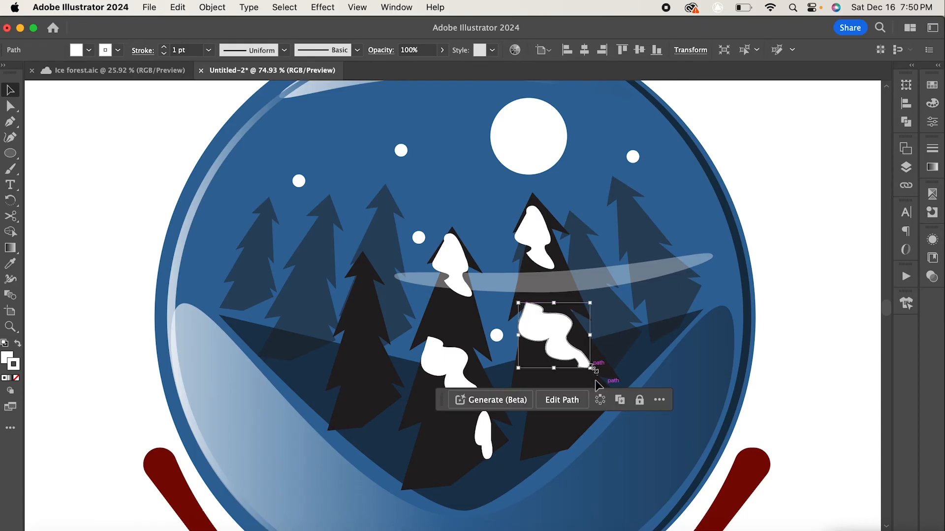
left_click_drag(590, 367, 596, 370)
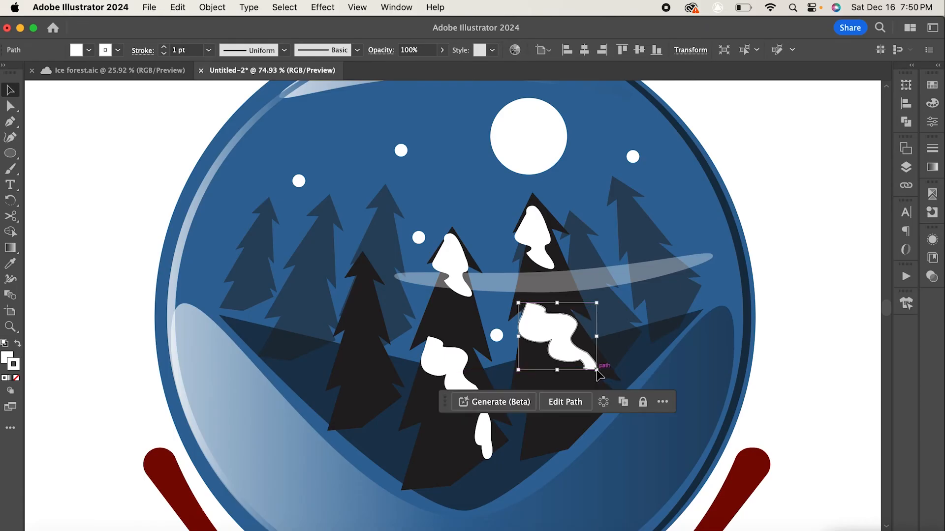
left_click_drag(486, 444, 584, 413)
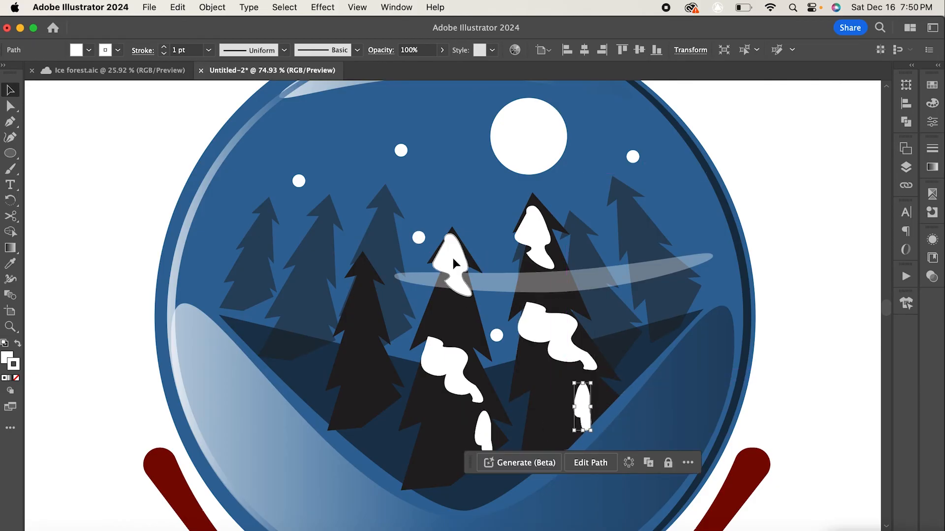
- Duplicate the snow cap, middle patch and drip onto the left tree, scaling the patch down to fit
left_click_drag(453, 264, 357, 282)
left_click(435, 362)
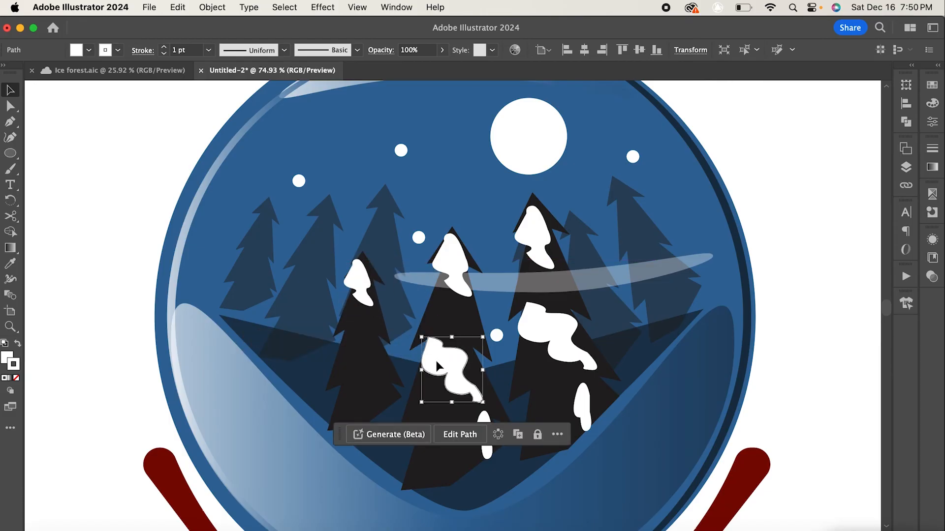
left_click_drag(423, 363, 341, 348)
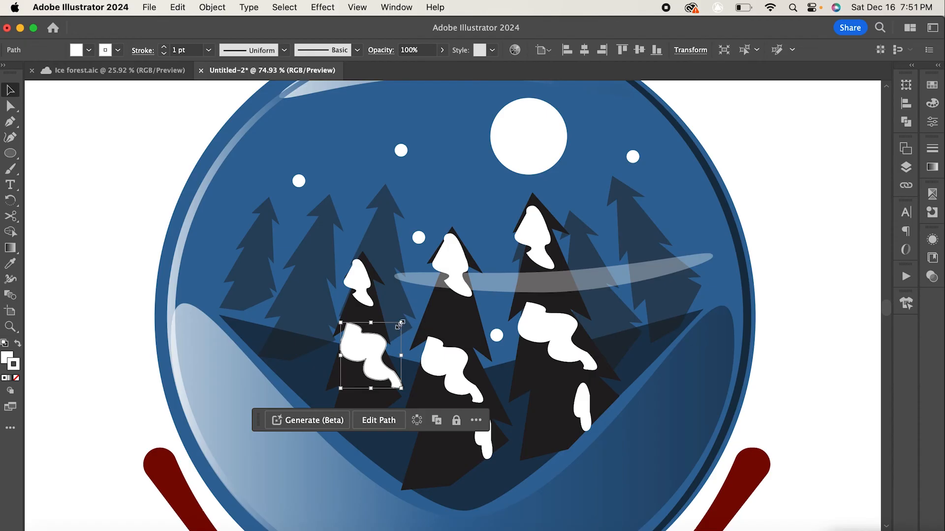
left_click_drag(399, 324, 354, 350)
left_click(488, 434)
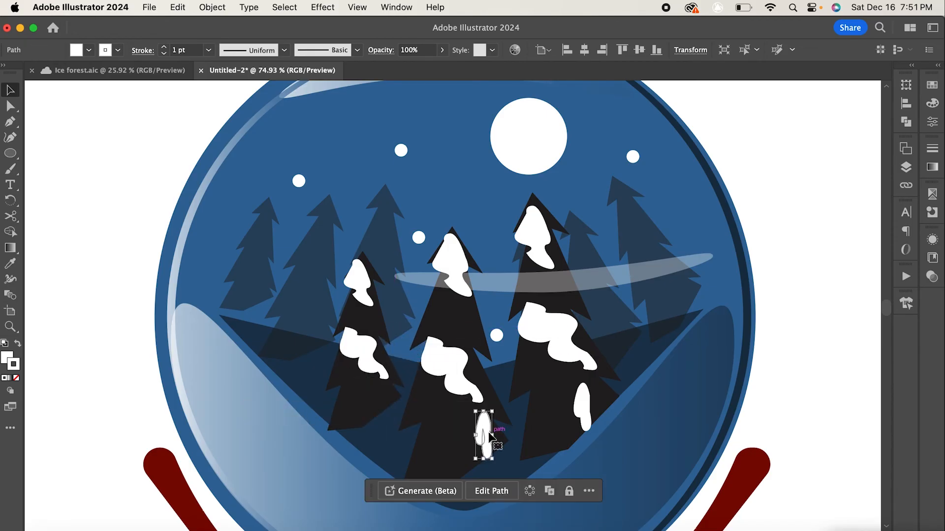
left_click(396, 417)
left_click(485, 433)
left_click_drag(485, 433, 376, 402)
left_click(807, 326)
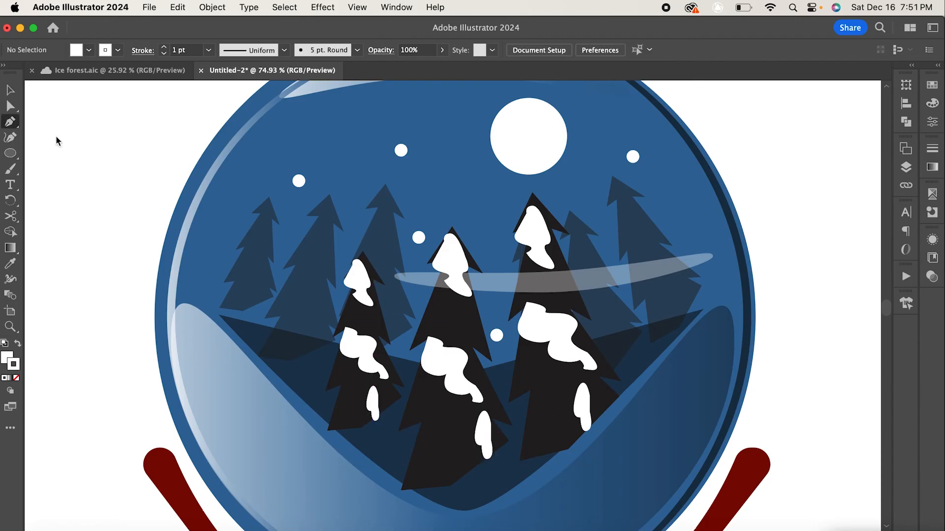
- Draw a small horizontal snow patch at the left tree's base and duplicate it below the central tree
mouse_move(376, 431)
left_mouse_down()
mouse_move(364, 442)
mouse_move(389, 446)
mouse_move(386, 432)
left_mouse_up()
left_click(395, 442)
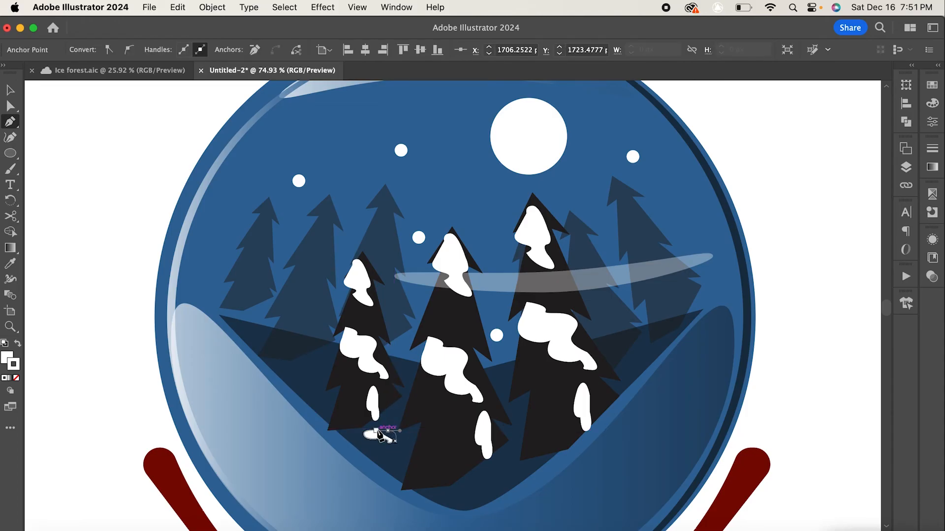
left_click(378, 434)
left_click(3, 90)
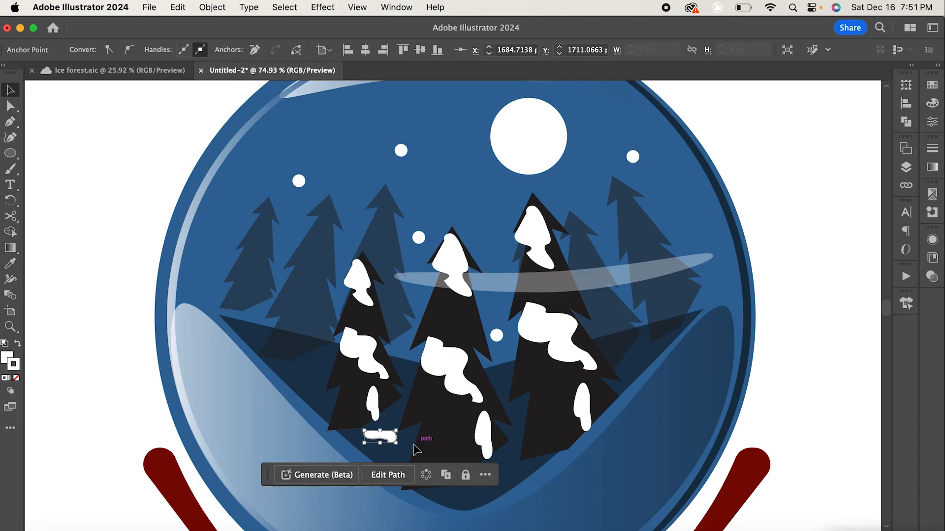
left_click_drag(382, 434, 507, 477)
- Draw an open Pen path along the inner left edge of the red base, from its neck down to the bottom
scroll(614, 367, "down", 3)
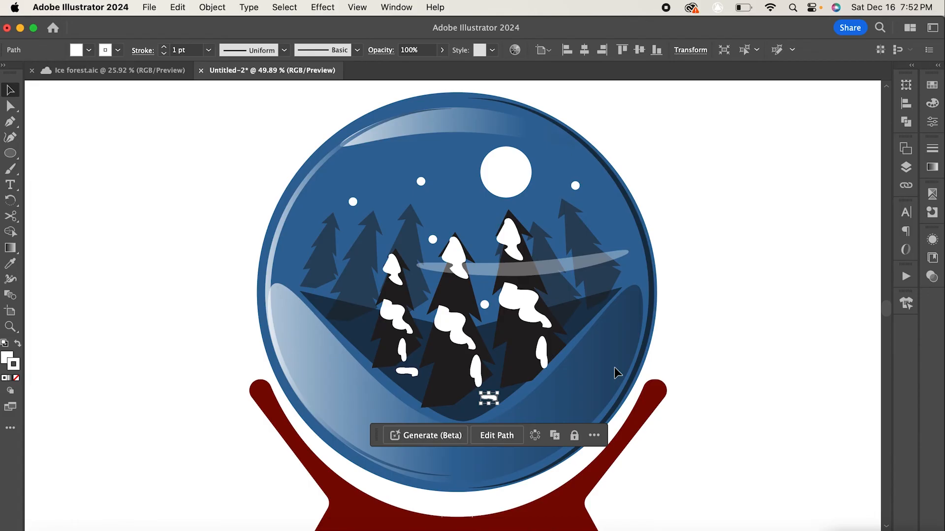
scroll(614, 368, "down", 2)
scroll(611, 369, "down", 2)
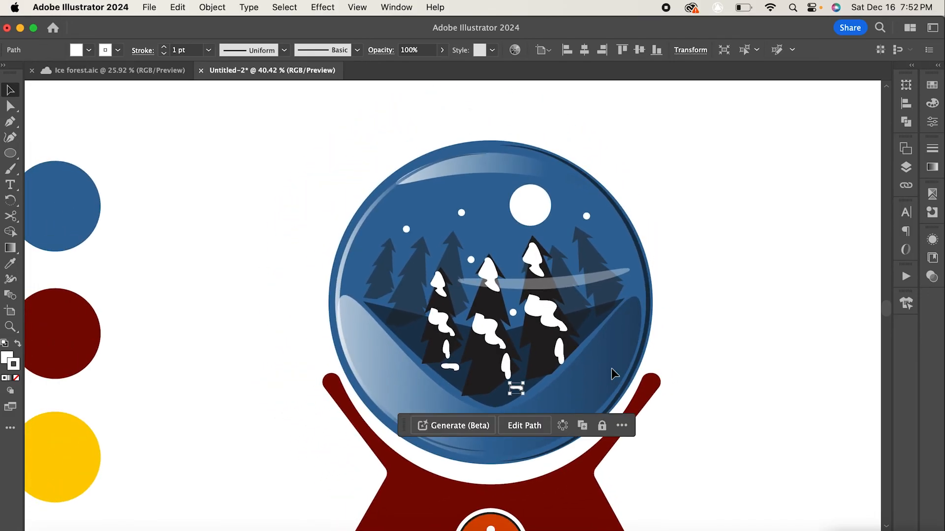
scroll(483, 238, "down", 4)
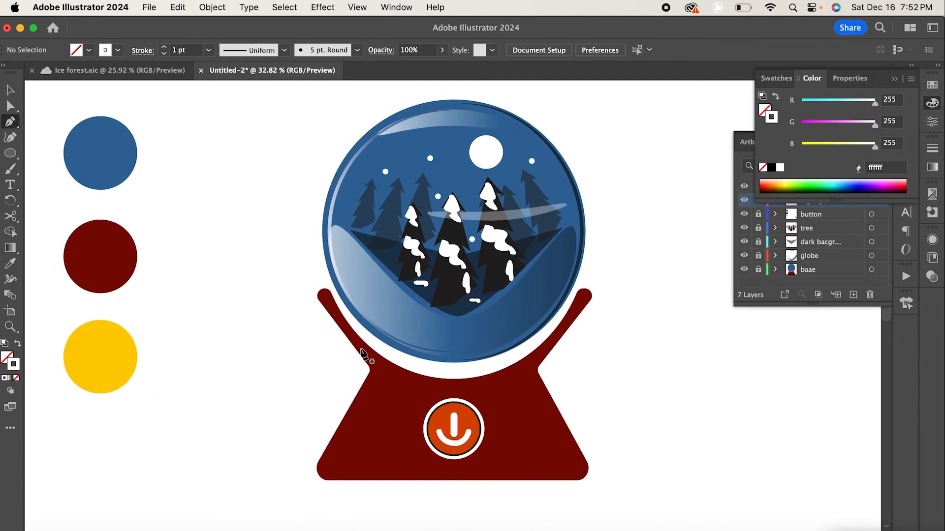
left_click(360, 348)
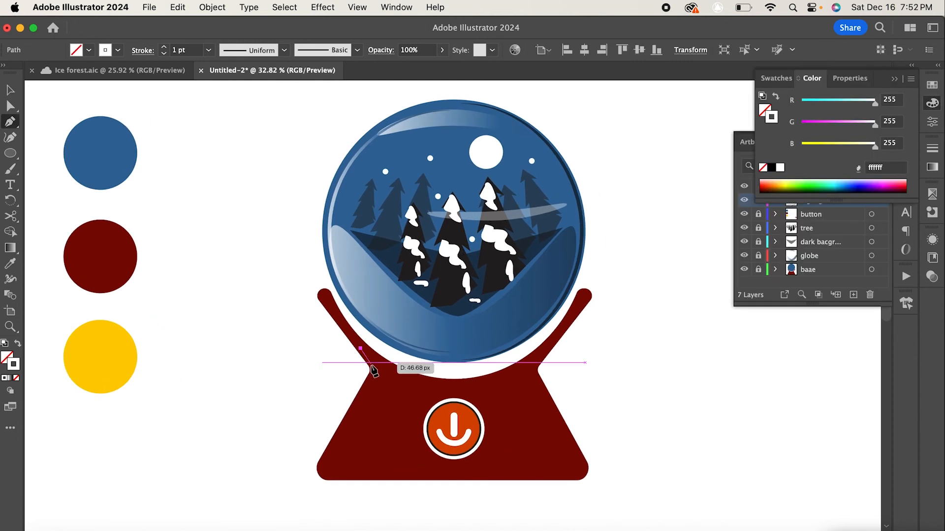
left_click(375, 367)
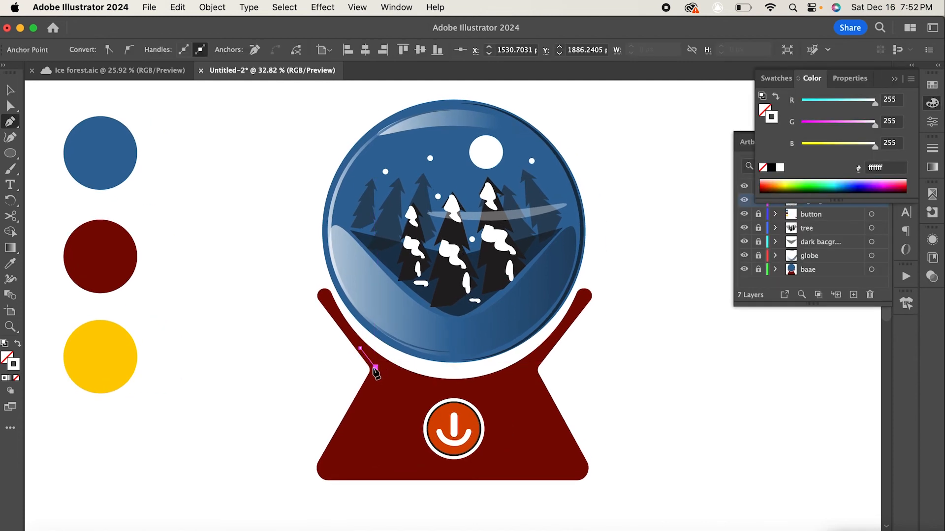
left_click(322, 463)
left_click(333, 477)
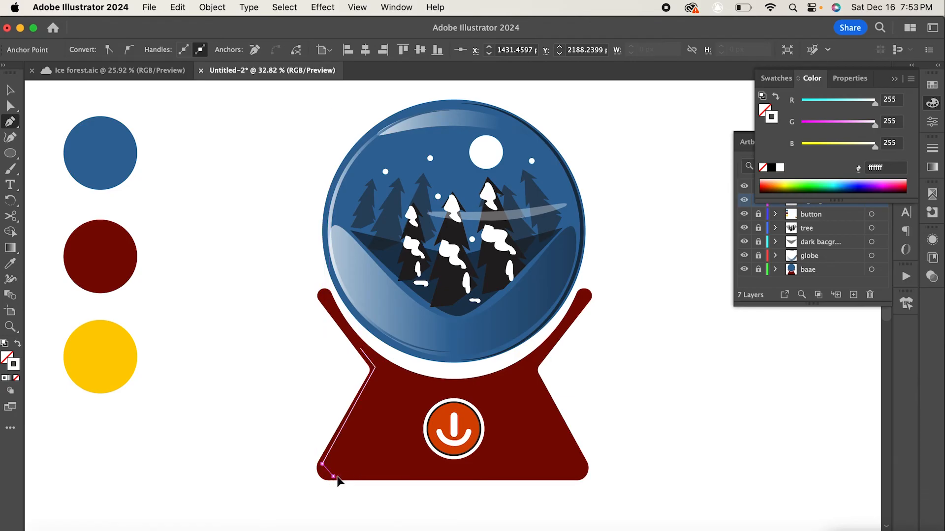
left_click(411, 477)
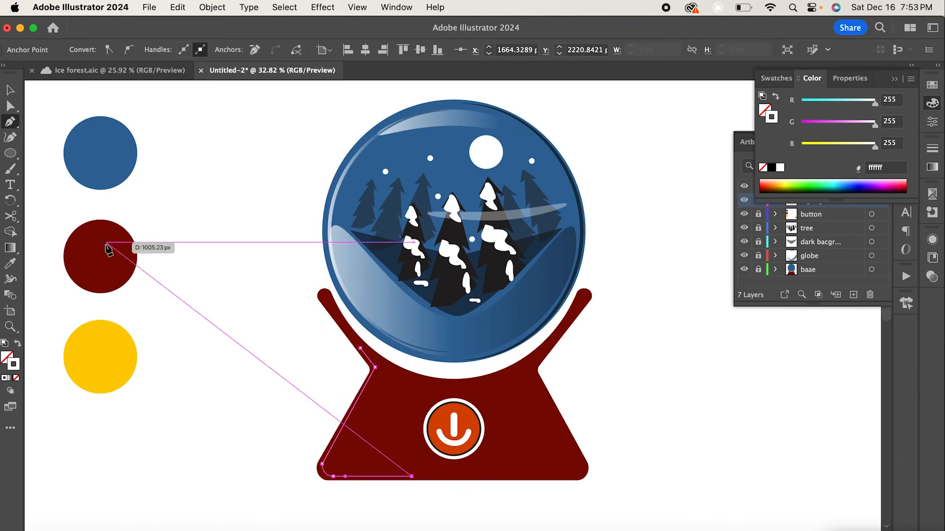
- Give the base edge path a tapered variable width profile and an 8 pt stroke
left_click(9, 89)
left_click(238, 180)
left_click(371, 374)
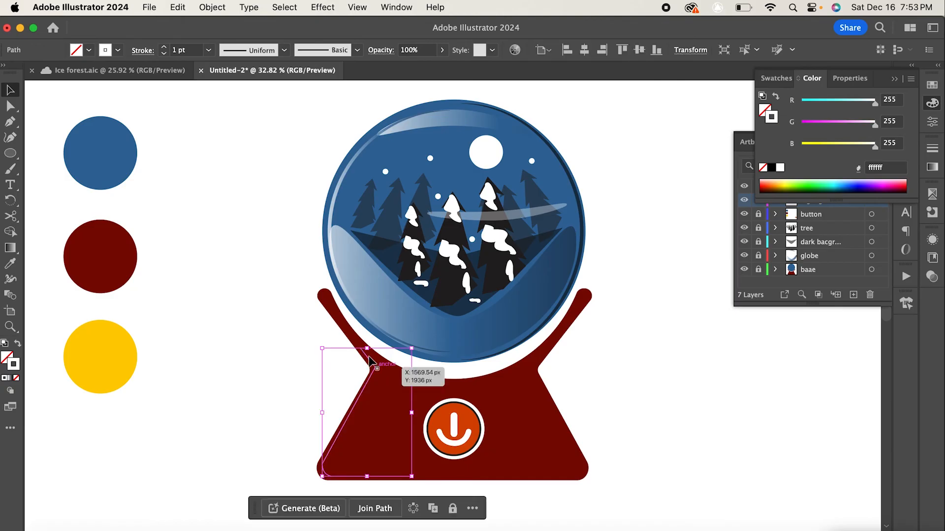
left_click(284, 50)
left_click(259, 92)
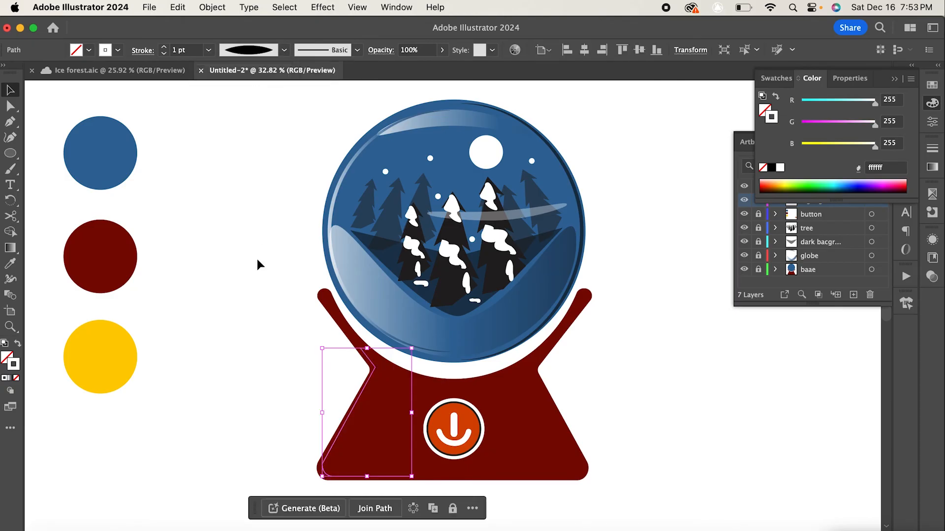
left_click(258, 264)
left_click(374, 369)
left_click(209, 49)
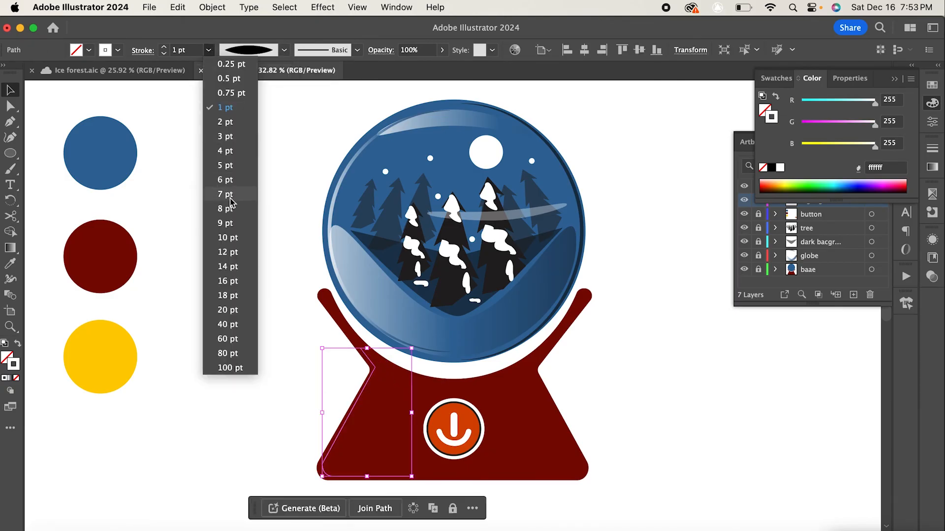
left_click(233, 210)
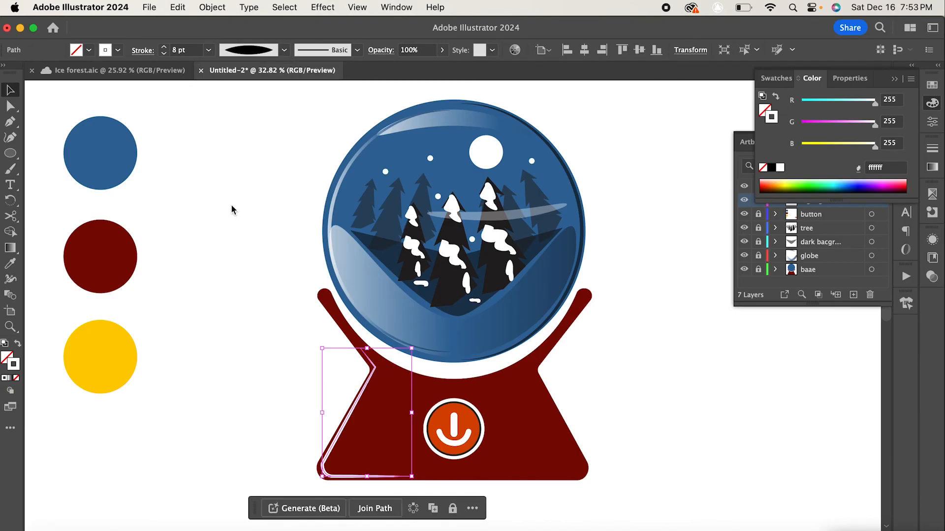
- Set the edge path's stroke colour to dark red 380301
double_click(13, 364)
left_click_drag(805, 329, 805, 344)
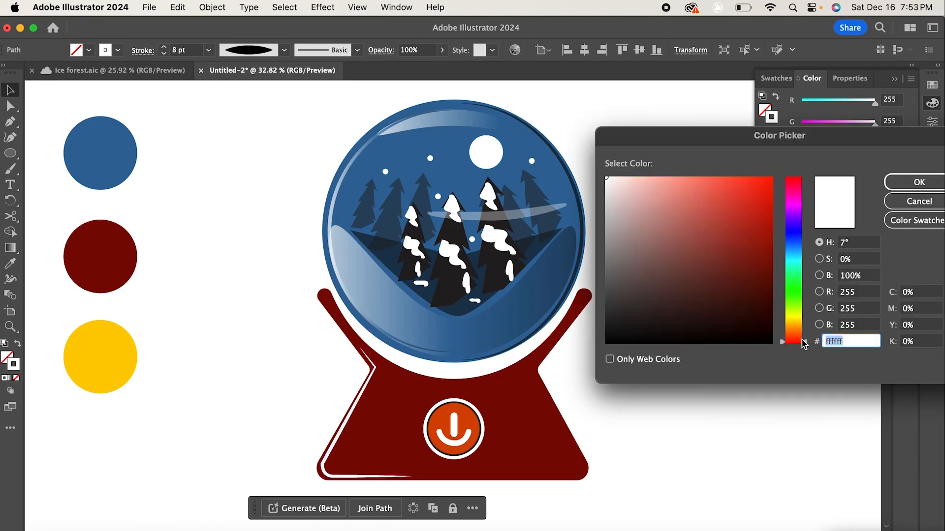
left_click(761, 314)
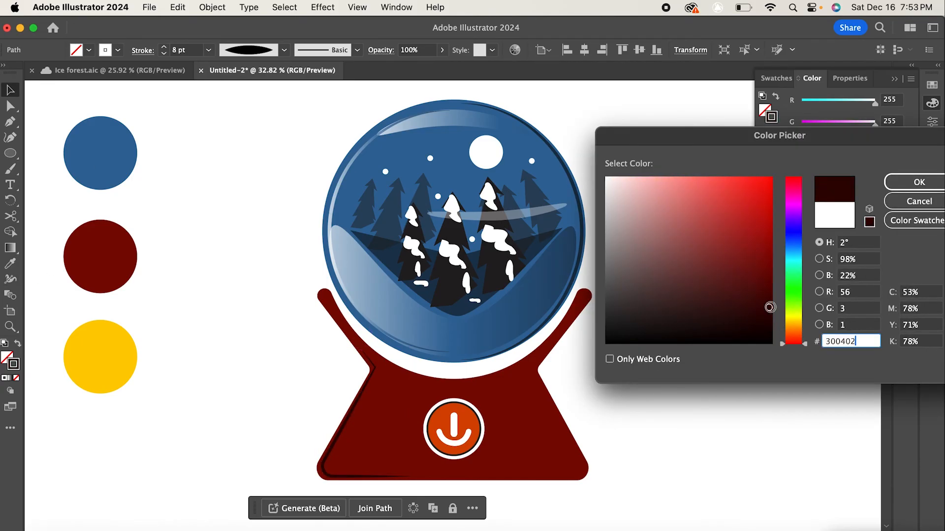
left_click(919, 181)
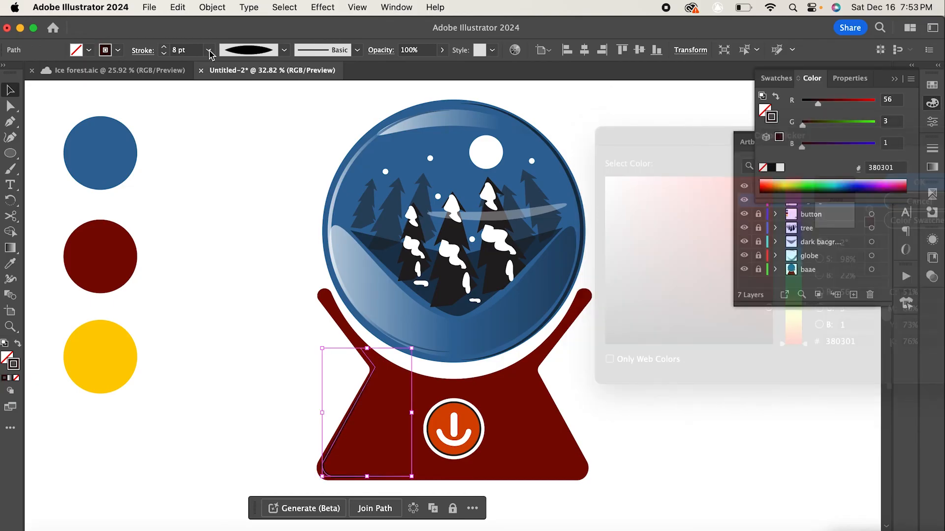
- Increase the edge path's stroke to 16 pt and lower its opacity to 68%
left_click(209, 50)
left_click(228, 288)
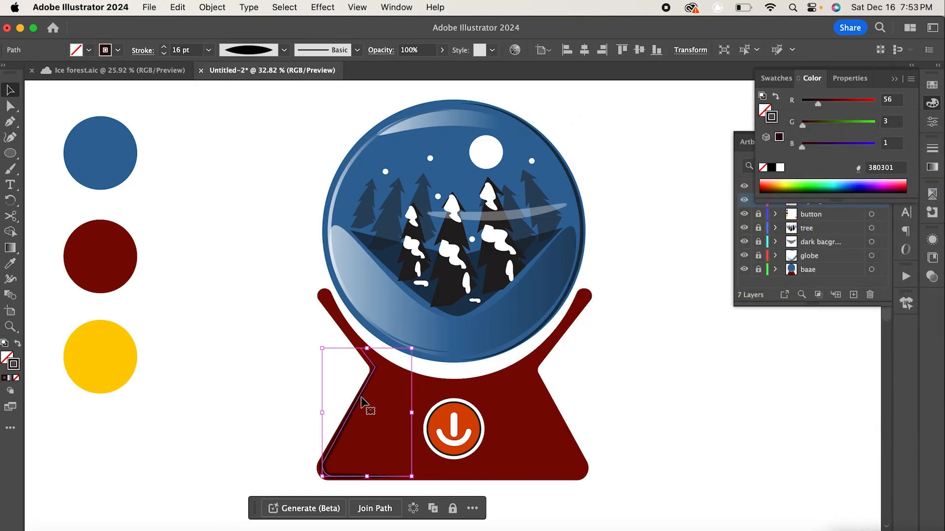
left_click_drag(359, 400, 361, 401)
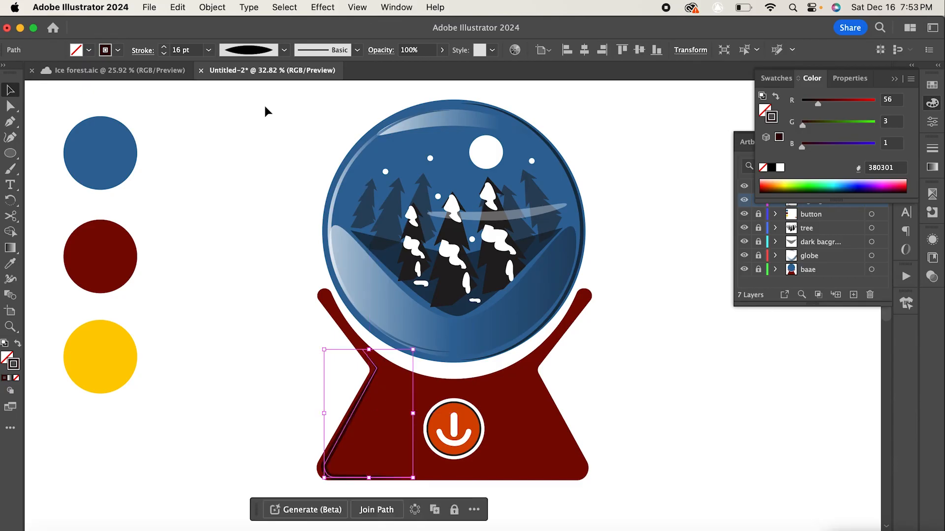
left_click(442, 49)
left_click(701, 271)
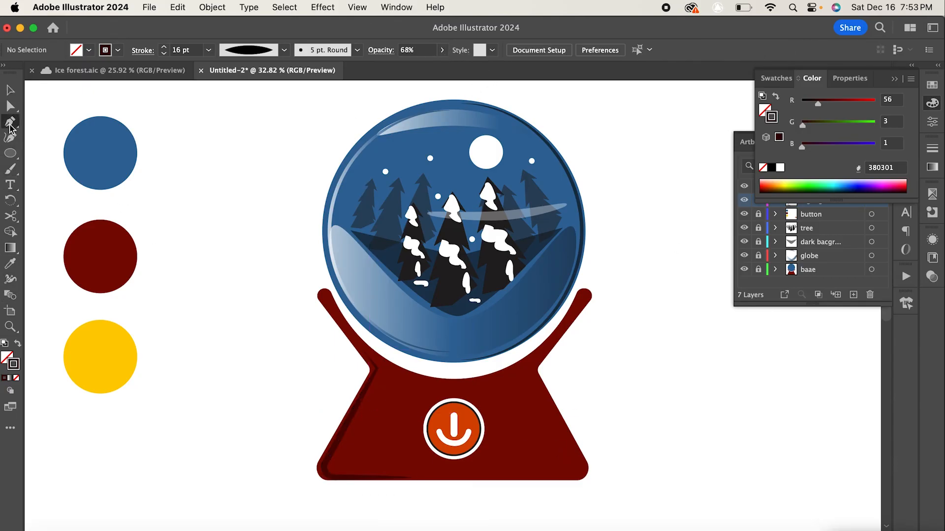
- Draw a white curved Pen path along the base's top edge just beneath the globe
left_click(780, 168)
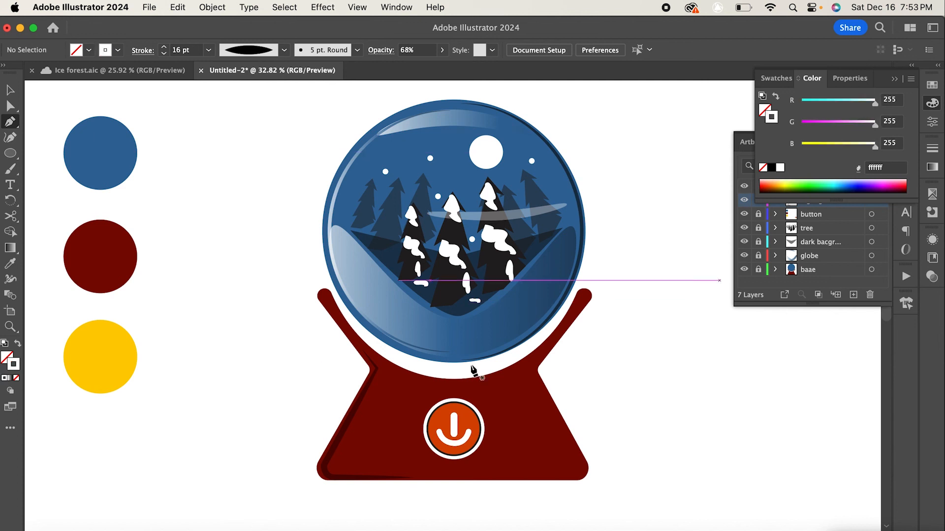
left_click(403, 373)
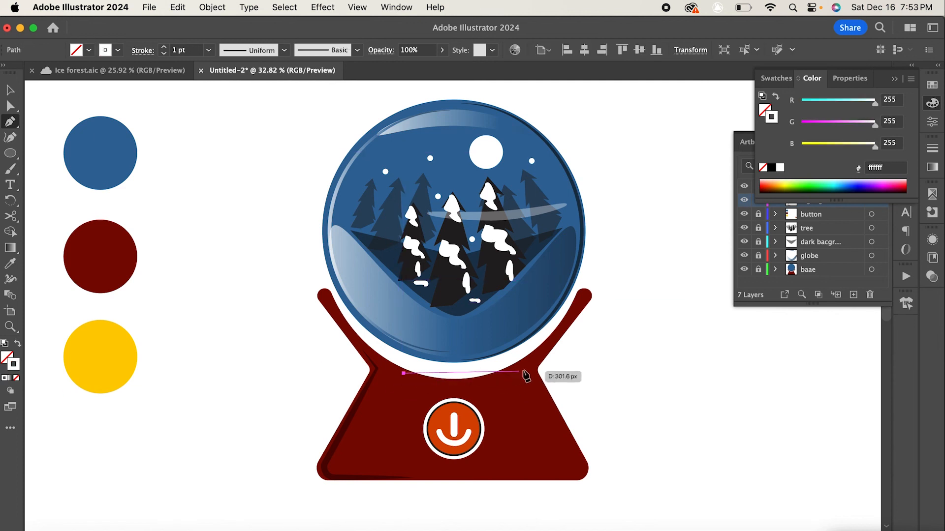
left_click_drag(525, 360, 578, 317)
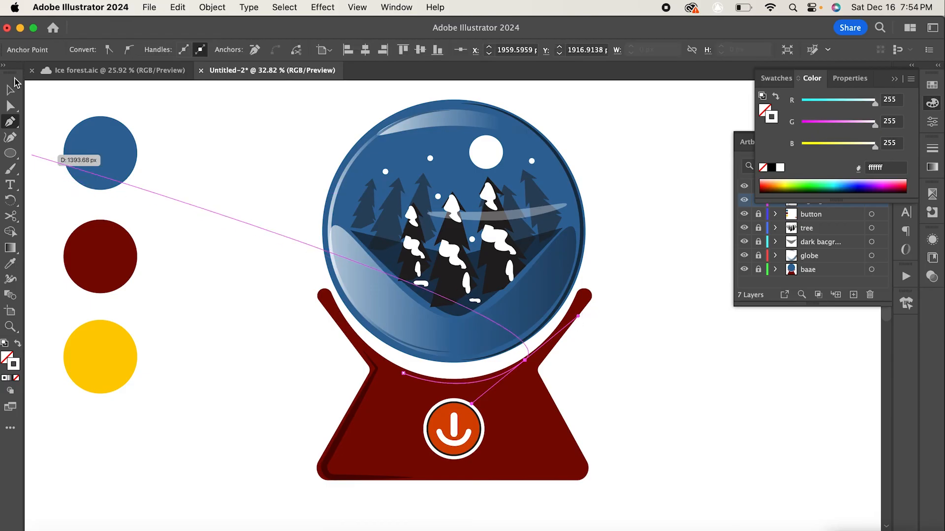
left_click(10, 90)
- Apply the lens-shaped width profile and an 8 pt stroke to the white curved path beneath the globe
left_click(243, 296)
left_click(496, 384)
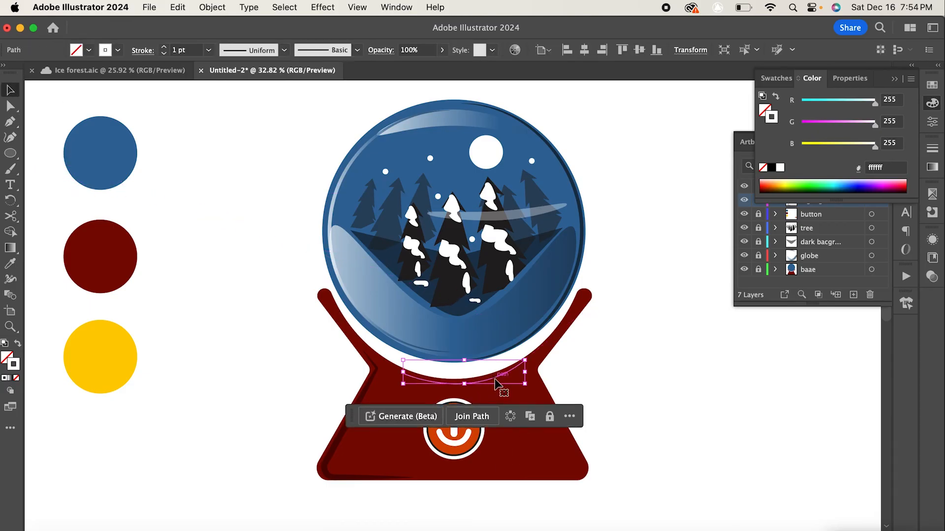
left_click(285, 51)
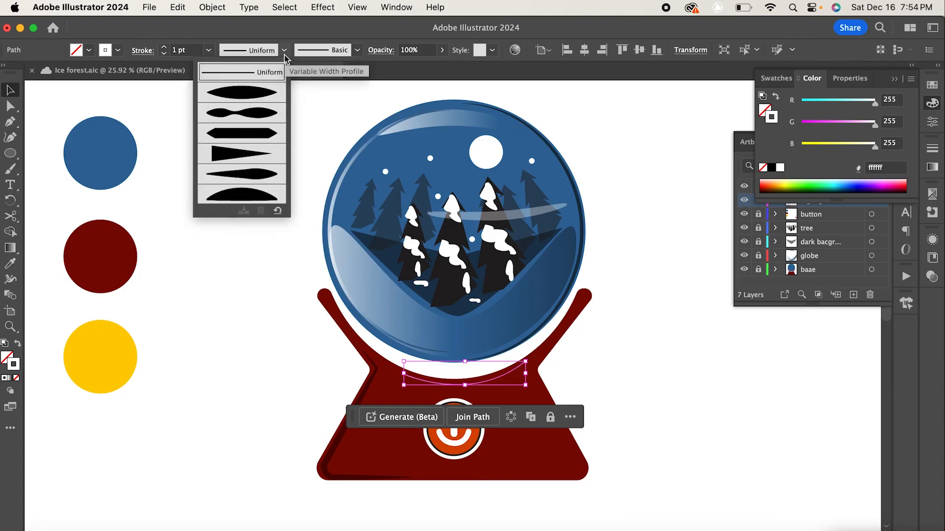
left_click(252, 93)
left_click(207, 51)
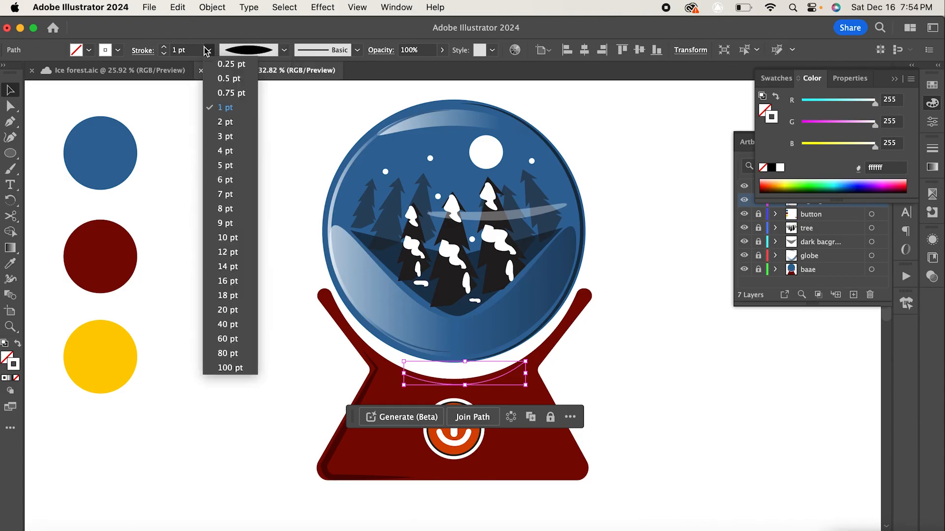
left_click(224, 208)
left_click(229, 291)
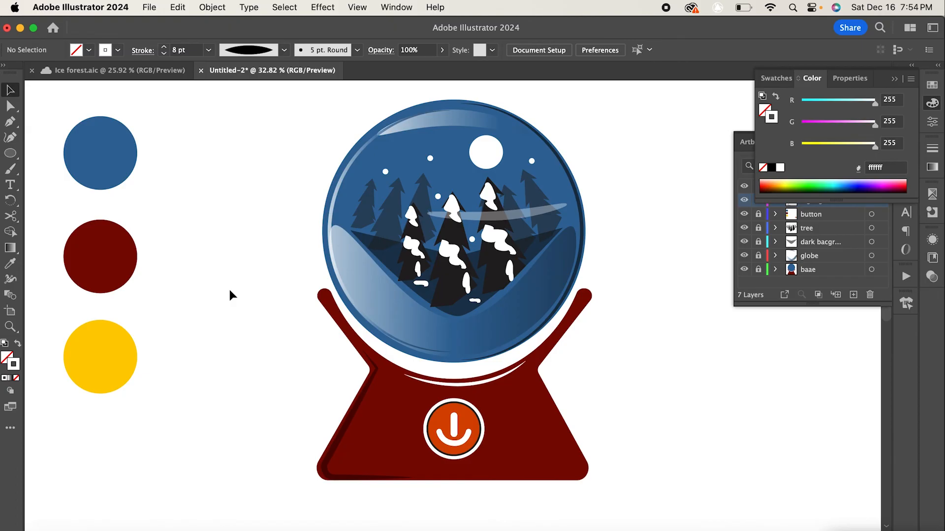
- Give the red base shape a black 6 pt stroke
left_click(547, 408)
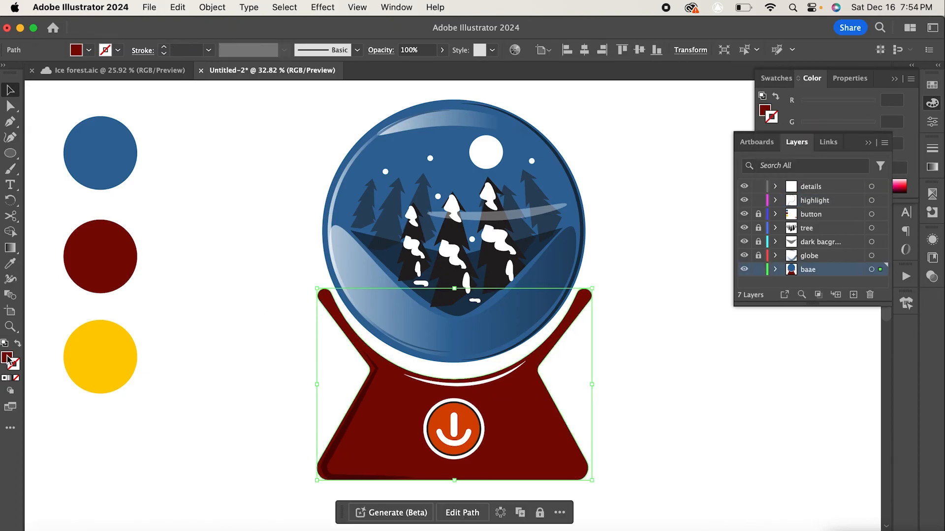
left_click(869, 144)
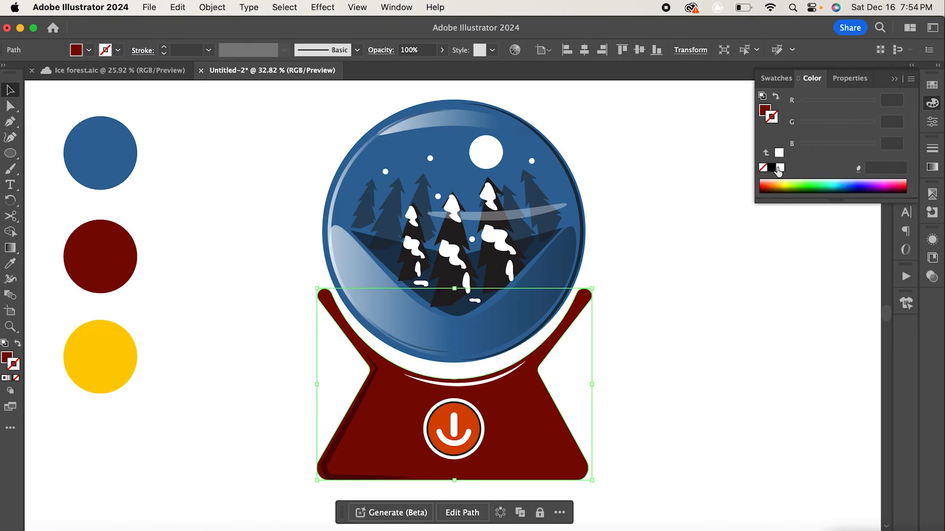
left_click(771, 168)
left_click(284, 49)
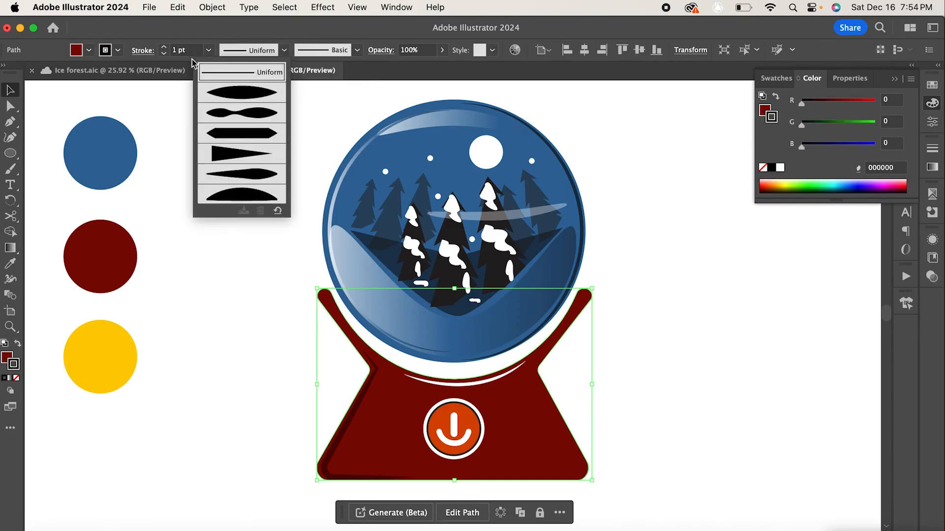
left_click(209, 49)
left_click(219, 169)
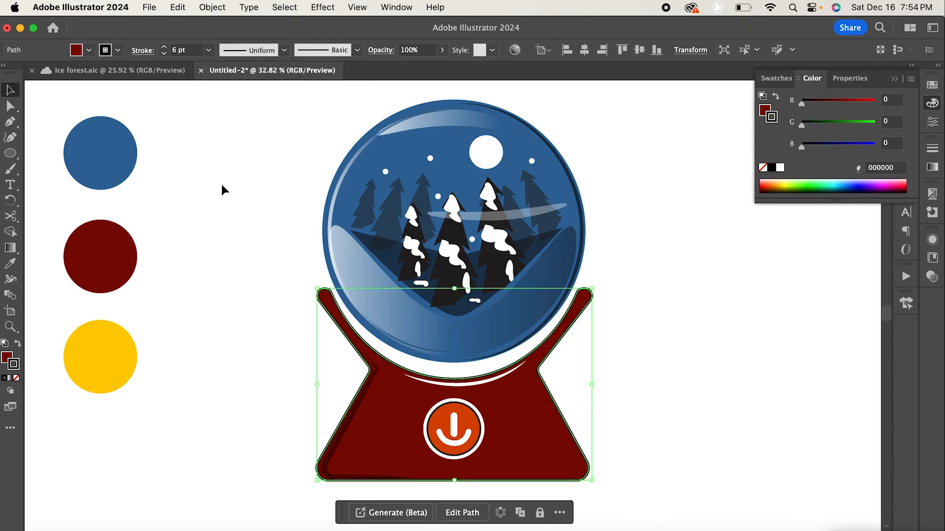
left_click(697, 312)
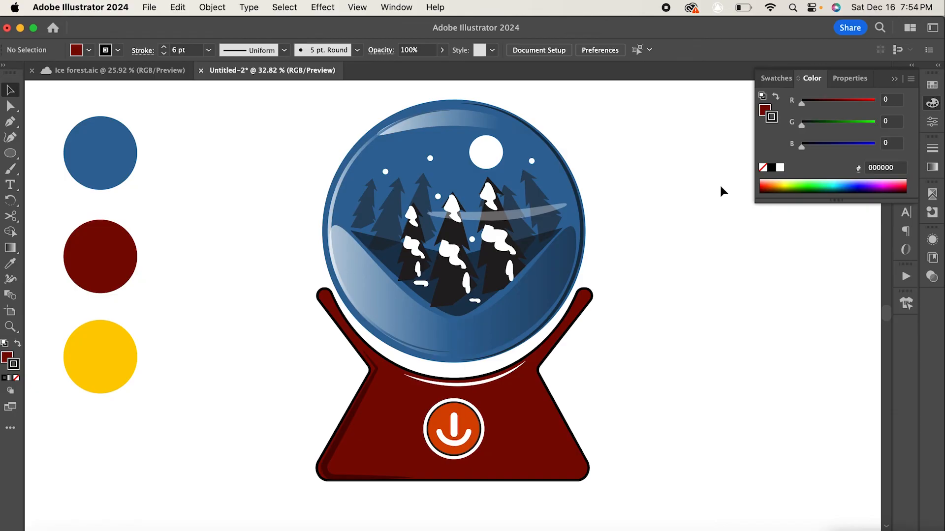
left_click(896, 78)
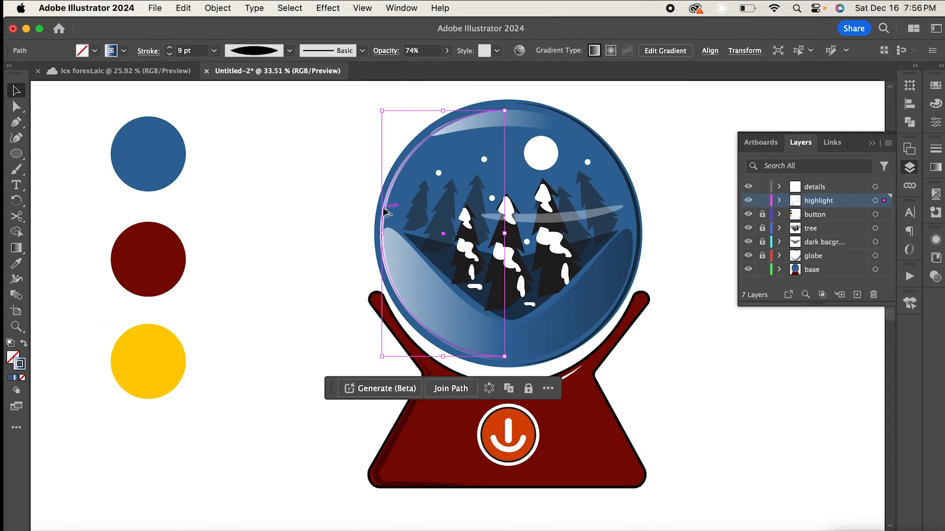
- Shift the globe's highlight arc inward and set its stroke to white at 100% opacity
left_click_drag(383, 207, 411, 202)
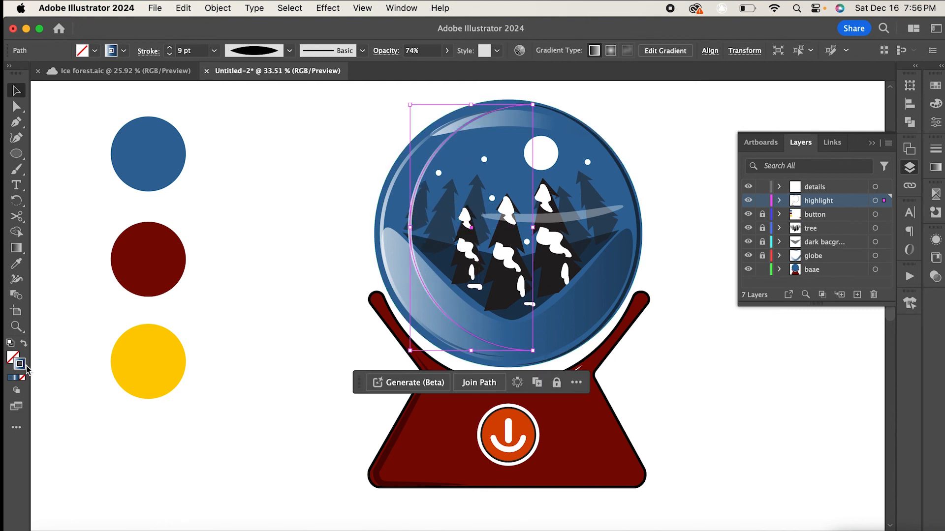
left_click(934, 104)
left_click(784, 168)
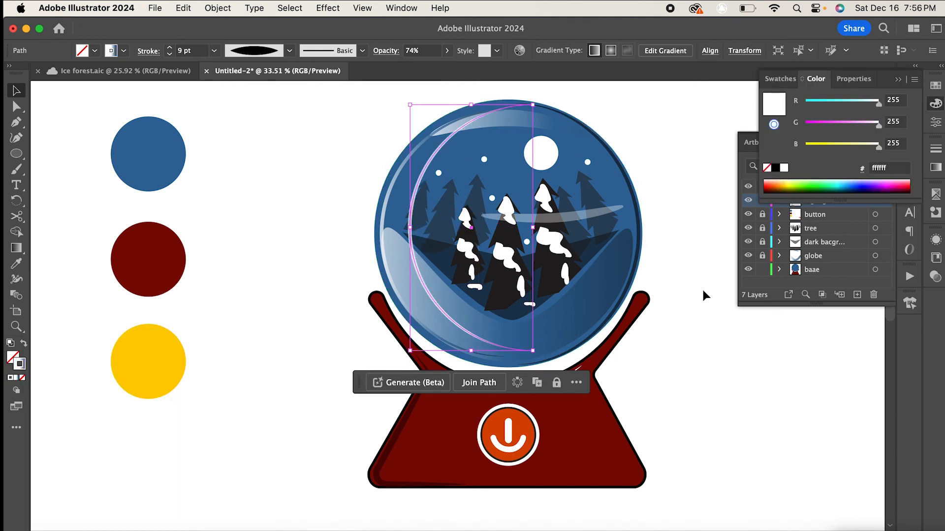
left_click(707, 295)
left_click(414, 215)
left_click(446, 51)
left_click_drag(429, 68, 444, 67)
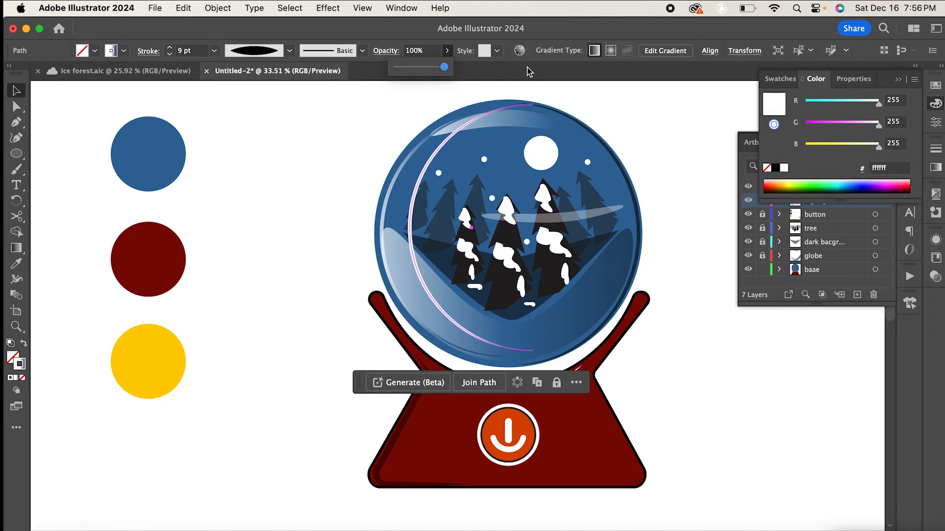
- Reposition and reshape the white highlight arc to sit near the globe's upper left inside edge
left_click_drag(535, 108, 470, 190)
left_click(453, 168)
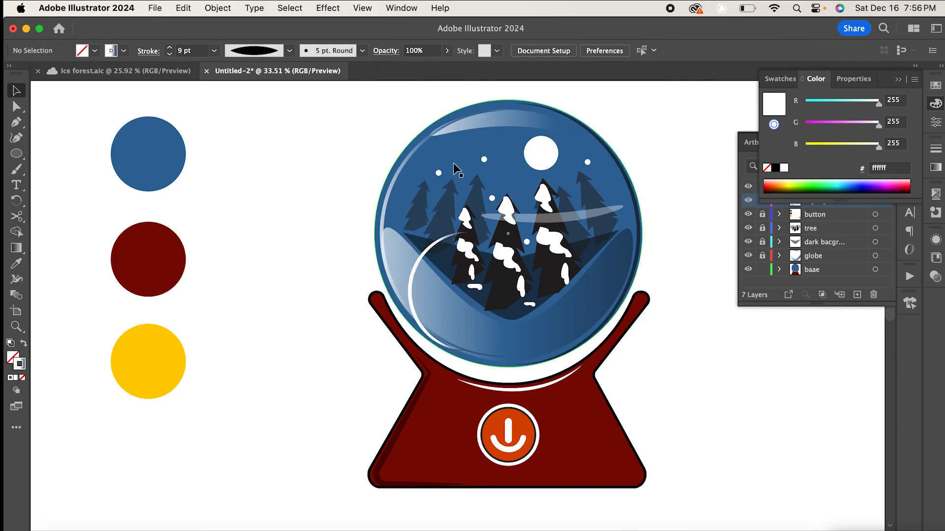
left_click_drag(416, 270, 448, 162)
left_click_drag(446, 160, 453, 158)
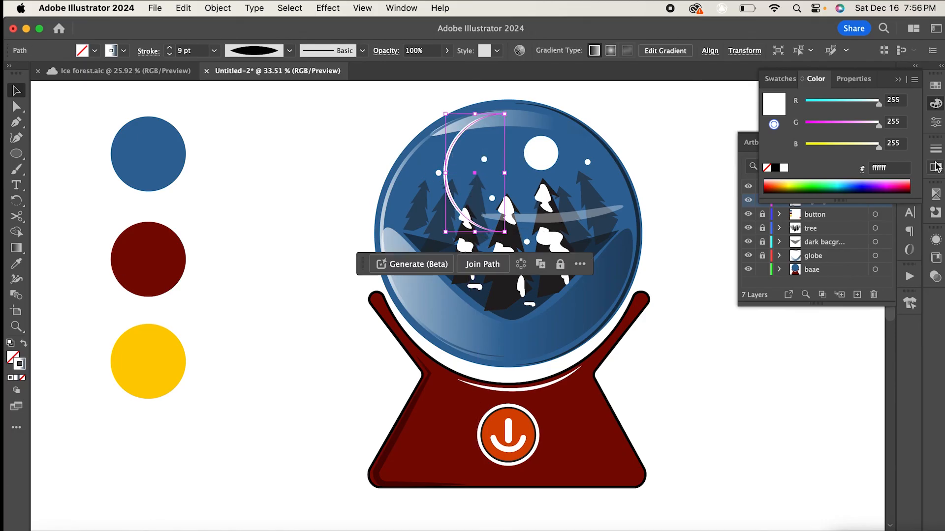
left_click(245, 341)
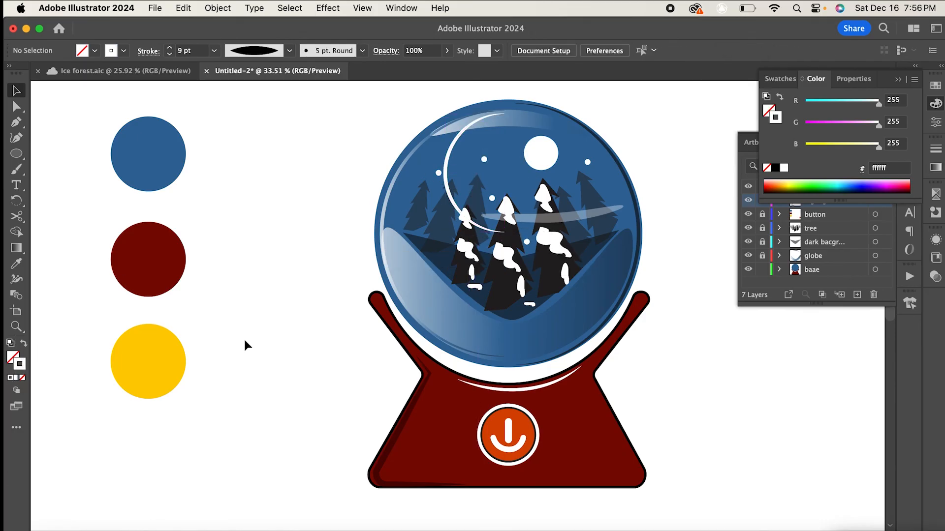
left_click(461, 146)
left_click_drag(506, 113, 496, 121)
left_click_drag(459, 152, 465, 129)
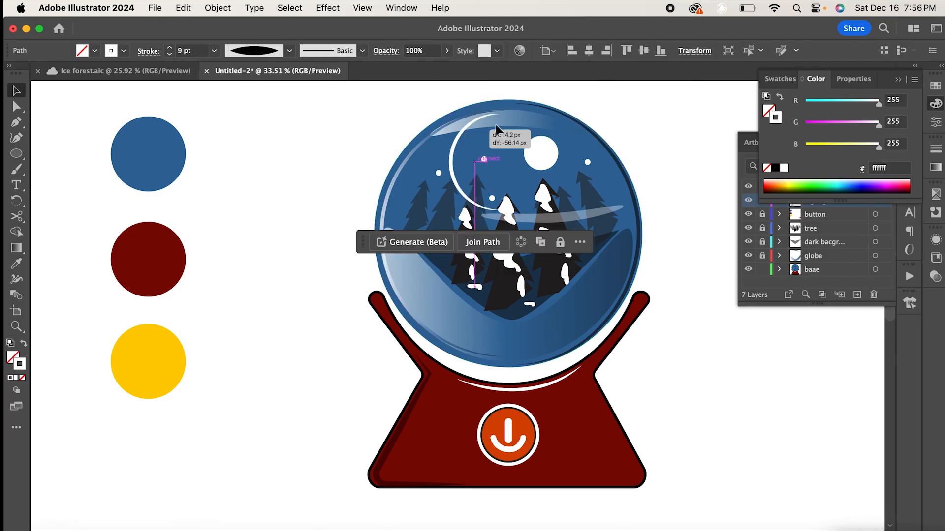
left_click(699, 104)
- Add a new layer at the bottom of the layer stack and name it background
left_click(897, 81)
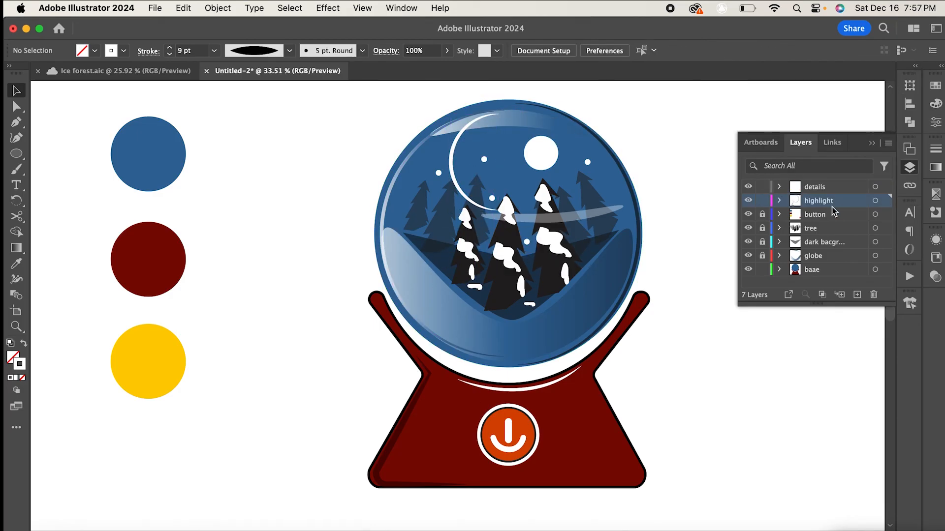
left_click(825, 270)
left_click(857, 294)
left_click_drag(837, 273, 838, 289)
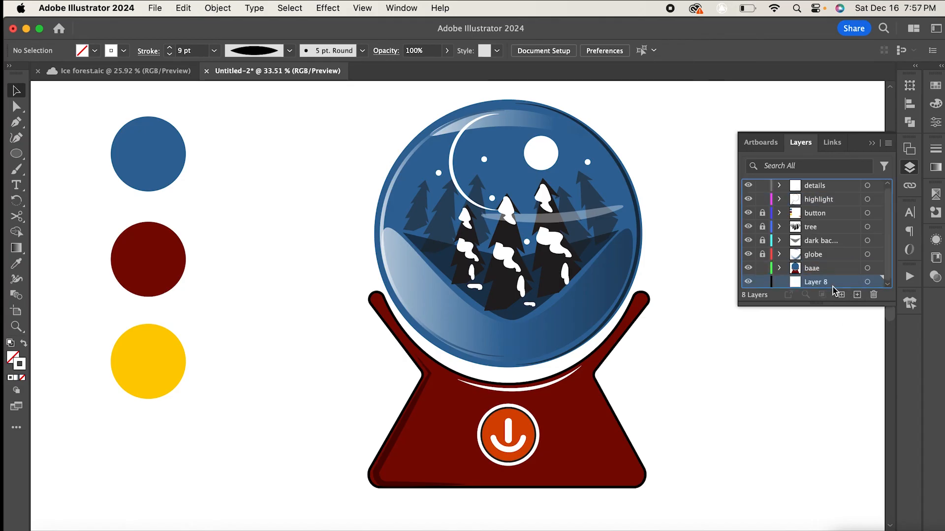
double_click(824, 282)
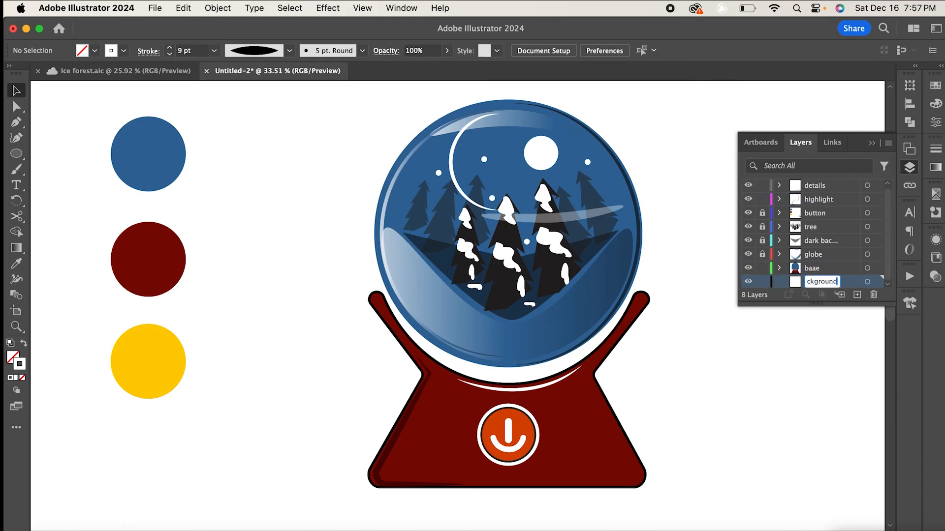
left_click(871, 143)
- Draw an artboard-sized rectangle on the background layer and fill it with the sampled yellow colour
key("super+0")
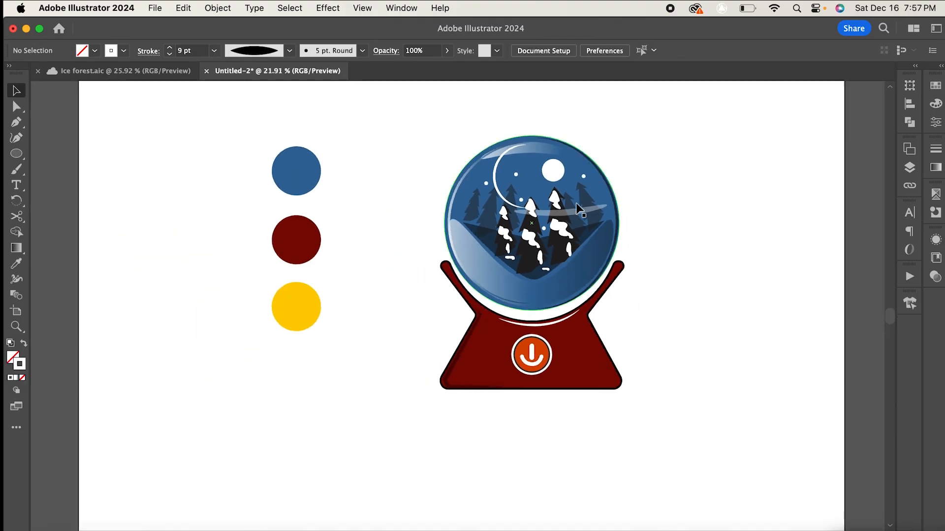
scroll(574, 205, "down", 3)
scroll(574, 204, "up", 3)
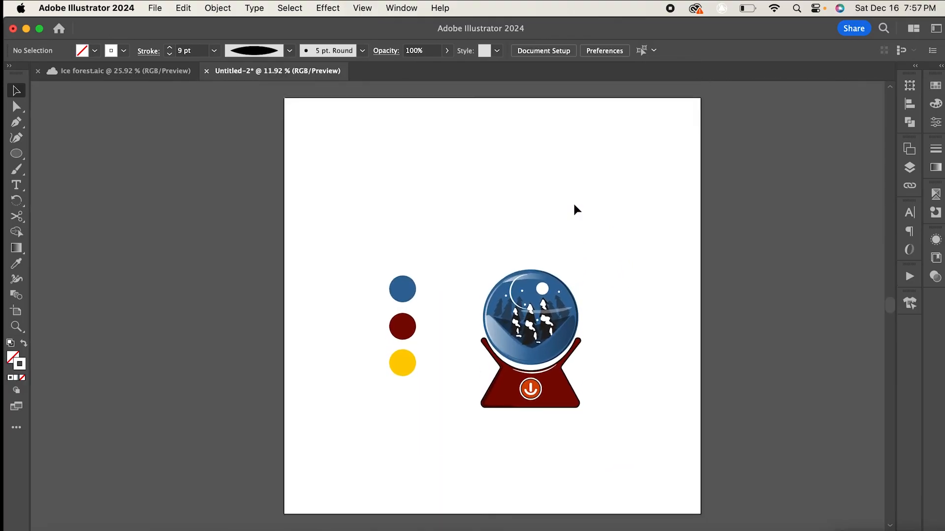
scroll(574, 204, "down", 1)
left_click_drag(16, 153, 74, 153)
left_click_drag(282, 89, 699, 506)
left_click(11, 359)
left_click(16, 263)
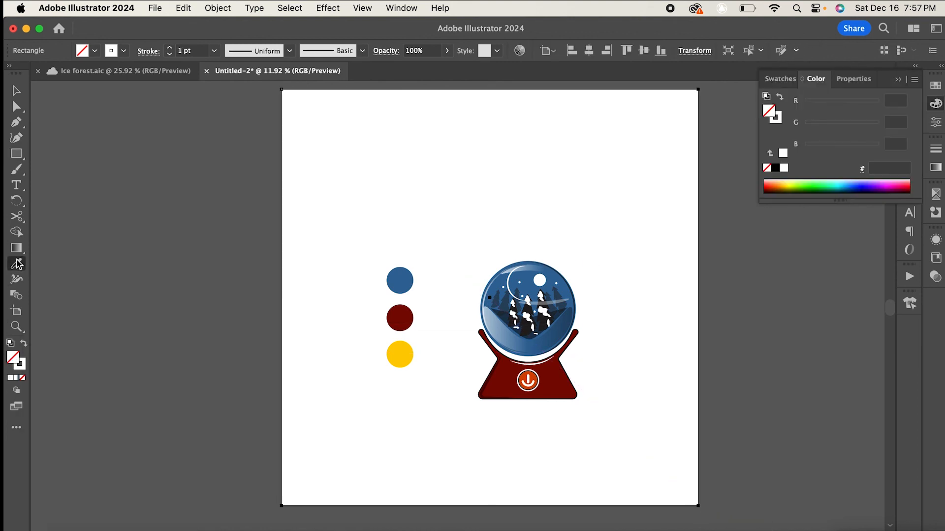
left_click(400, 355)
- Lock the yellow background rectangle
left_click(16, 92)
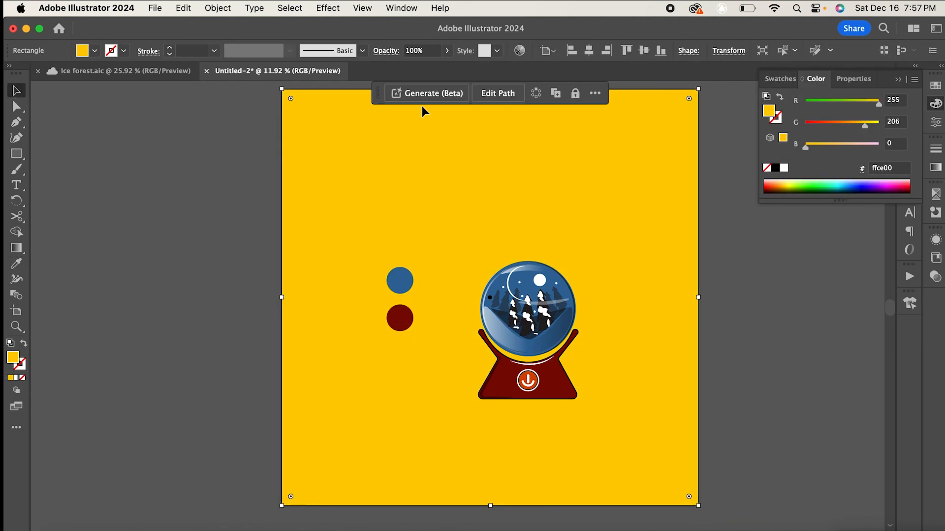
left_click(218, 8)
left_click(386, 120)
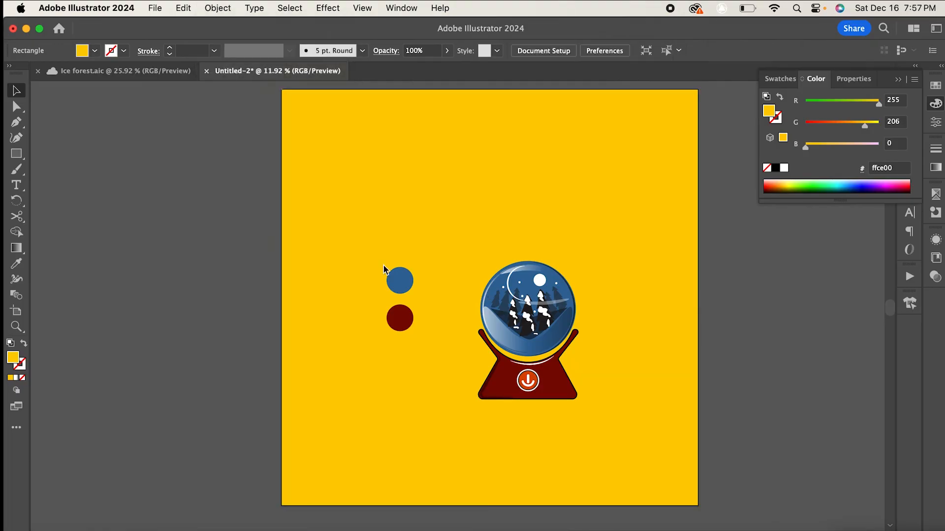
key("super+z")
left_click(218, 8)
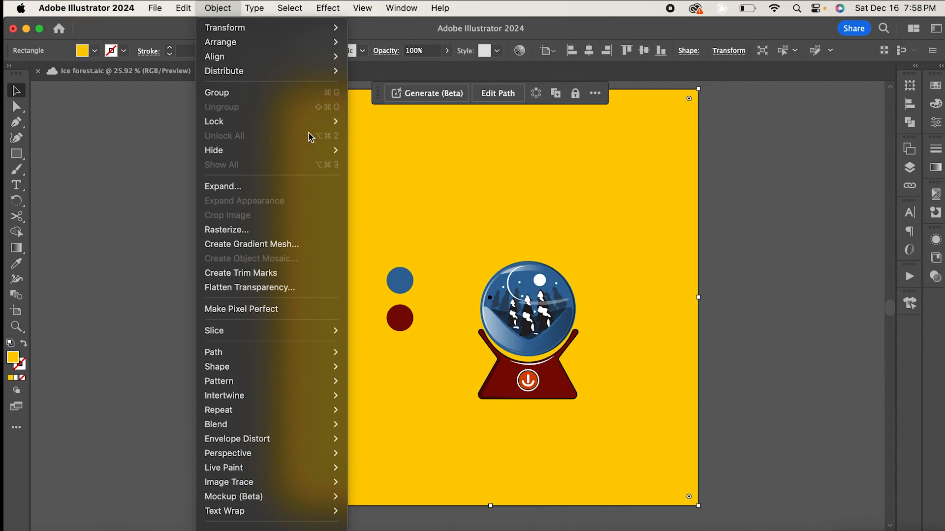
mouse_move(315, 123)
left_click(401, 125)
- Select the colour sample circles and move them away from the snow globe
left_click(909, 168)
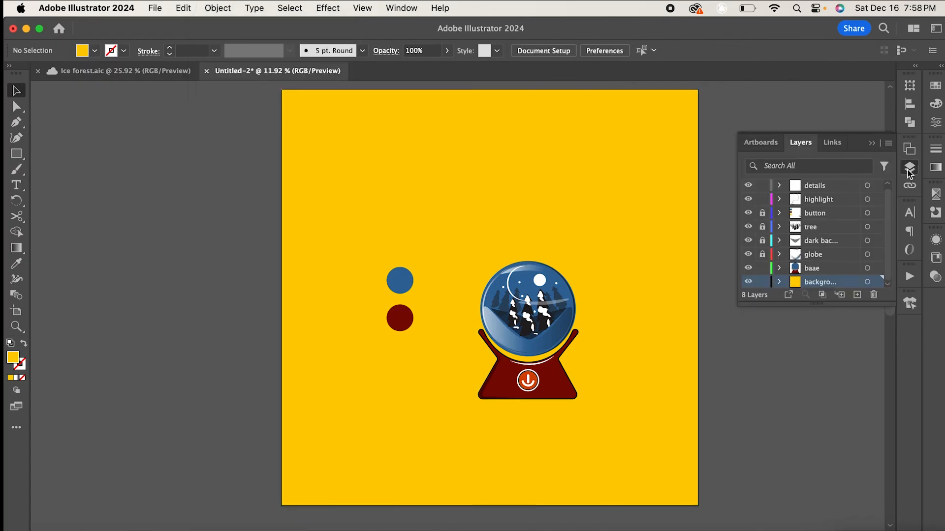
left_click(775, 215)
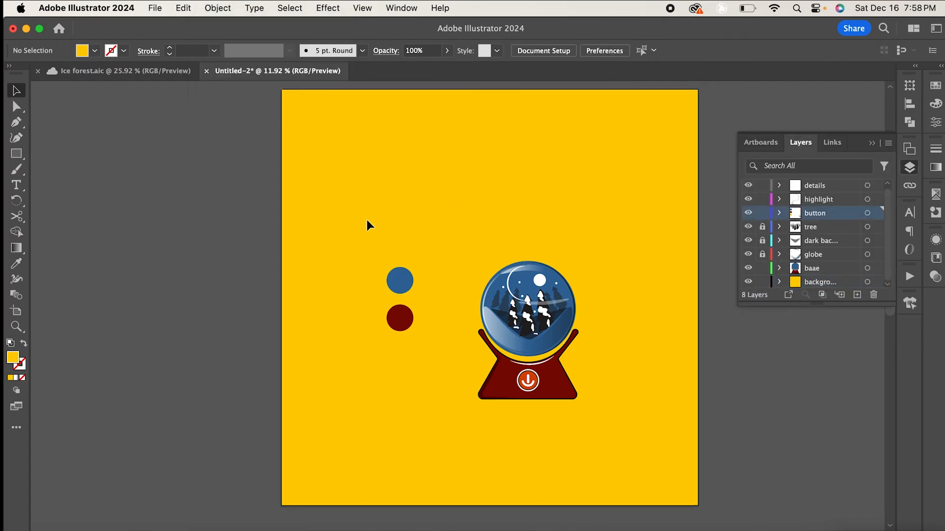
left_click_drag(435, 341, 379, 261)
left_click_drag(400, 324, 97, 195)
scroll(539, 235, "up", 6)
scroll(540, 234, "down", 4)
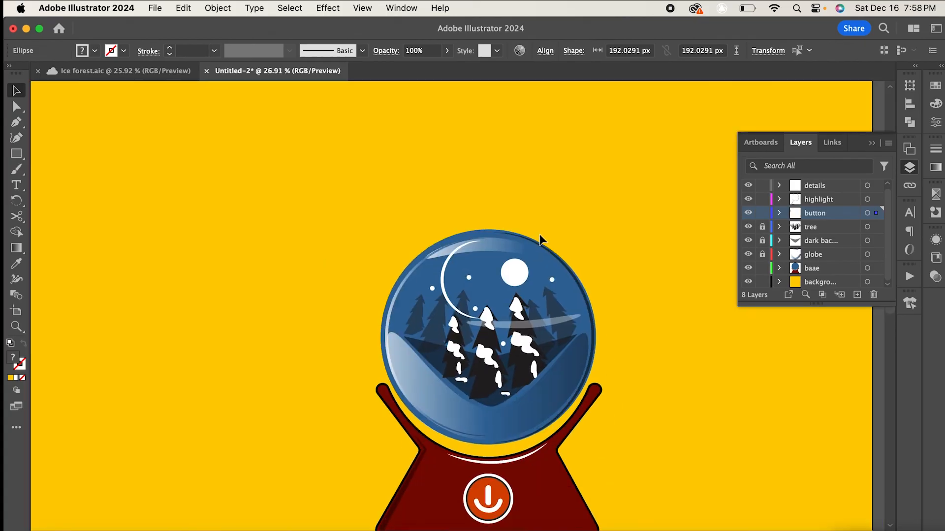
scroll(540, 235, "up", 1)
scroll(539, 234, "up", 2)
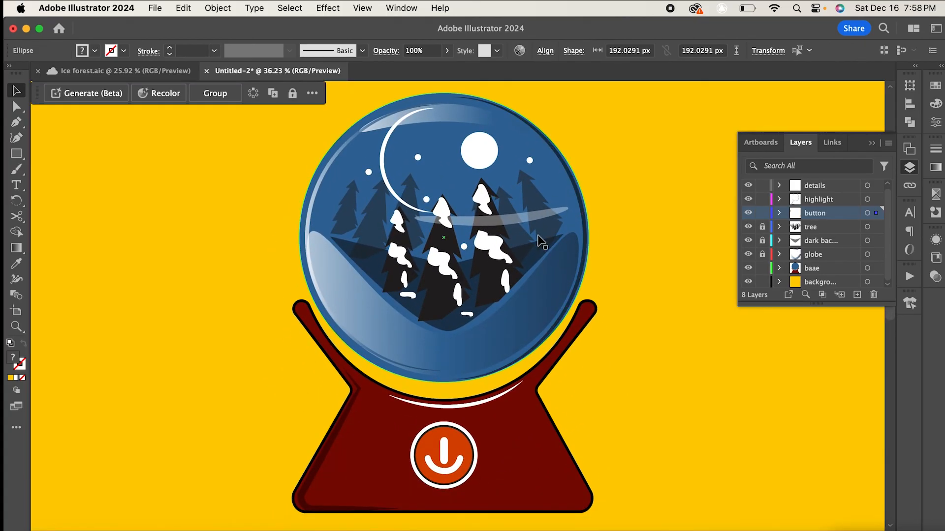
scroll(540, 236, "down", 3)
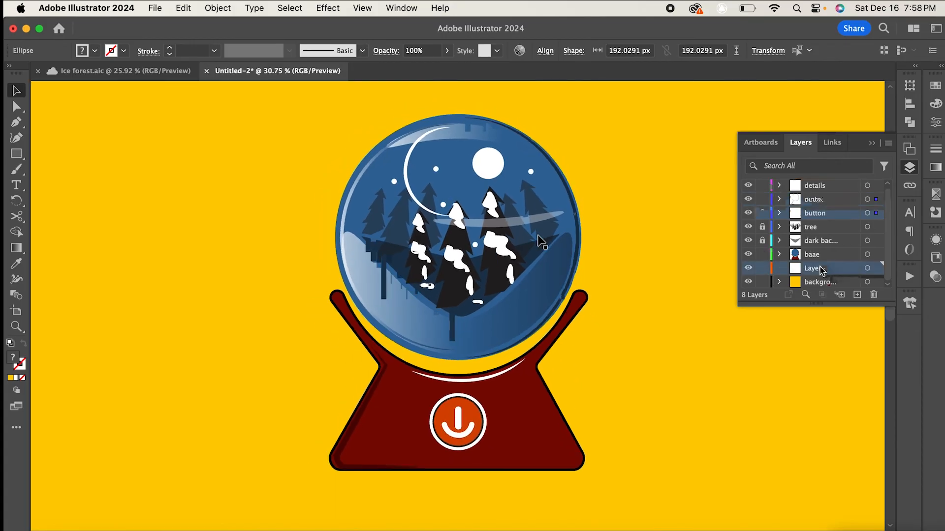
- Name the new layer above the background layer shadow
double_click(820, 268)
key("BackSpace")
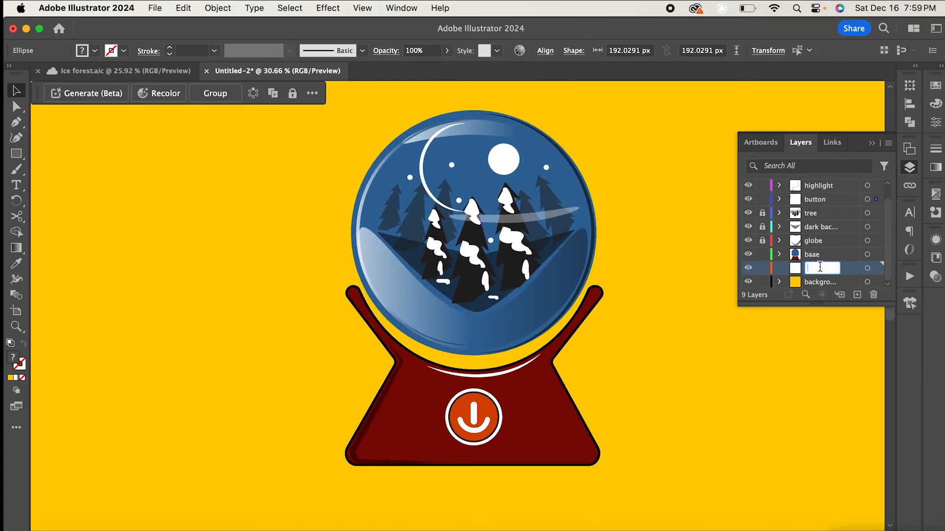
type("shadow")
key("Return")
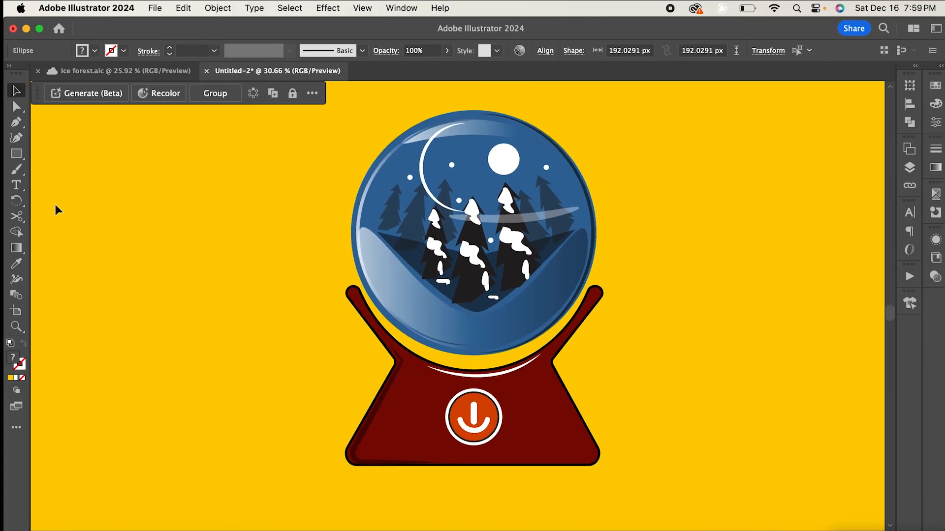
- Draw a long flat ellipse beneath the snow globe base on the shadow layer
left_click_drag(16, 154, 74, 167)
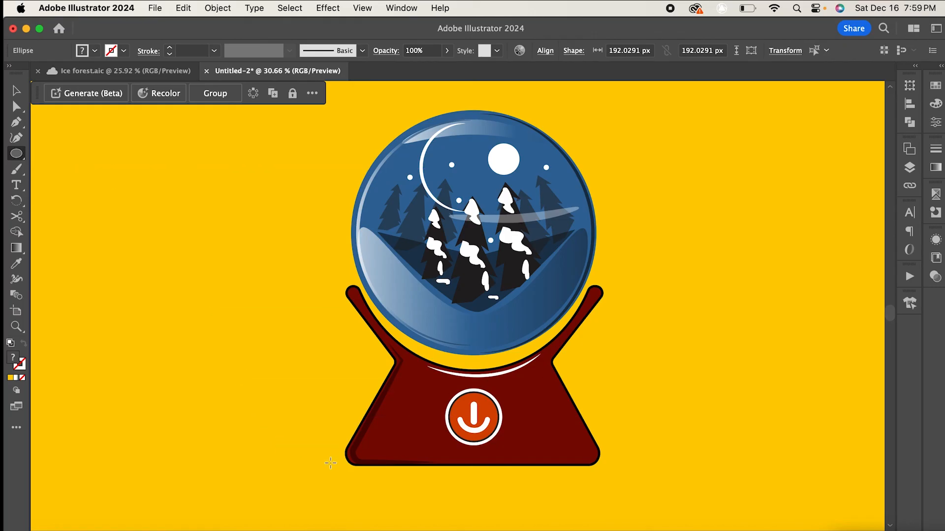
left_click_drag(341, 460, 777, 479)
scroll(473, 295, "down", 1)
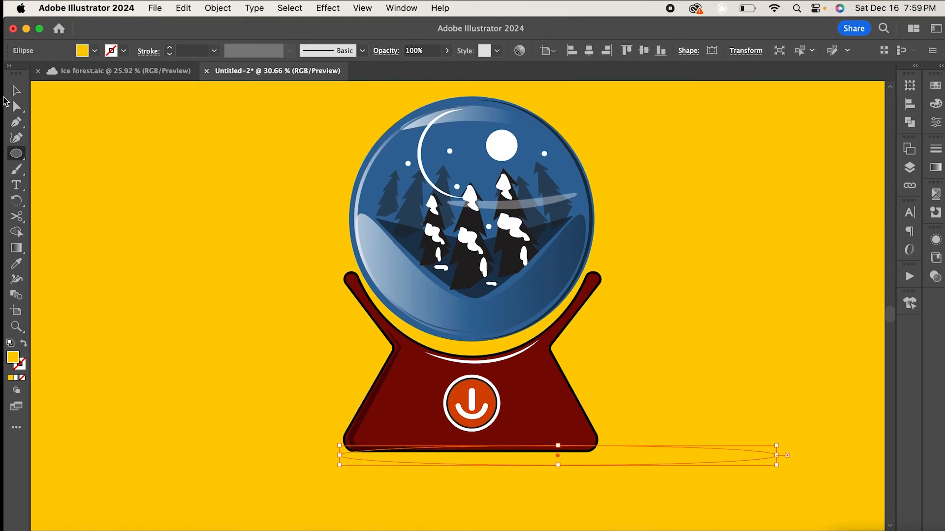
left_click(13, 93)
left_click_drag(656, 452, 628, 461)
- Set the ellipse's fill colour to hex 5b2006
double_click(14, 356)
type("5b2006")
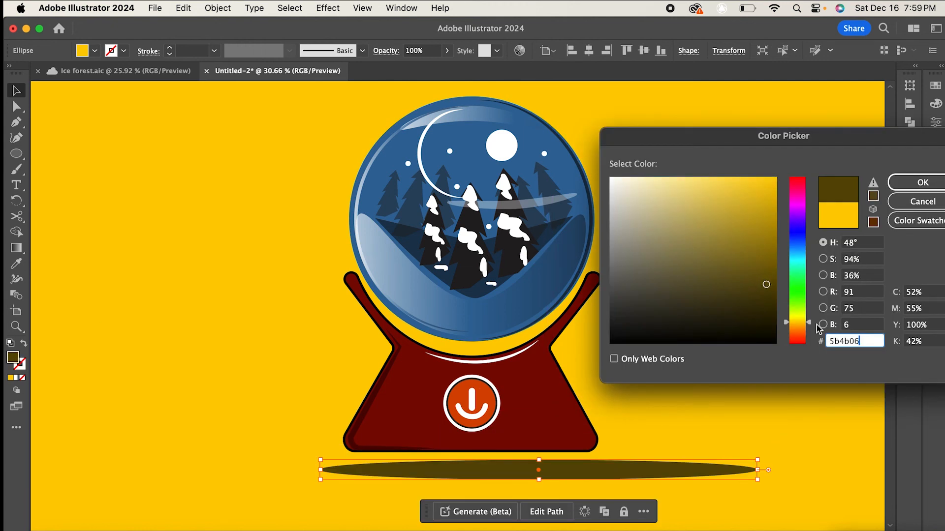
left_click(918, 183)
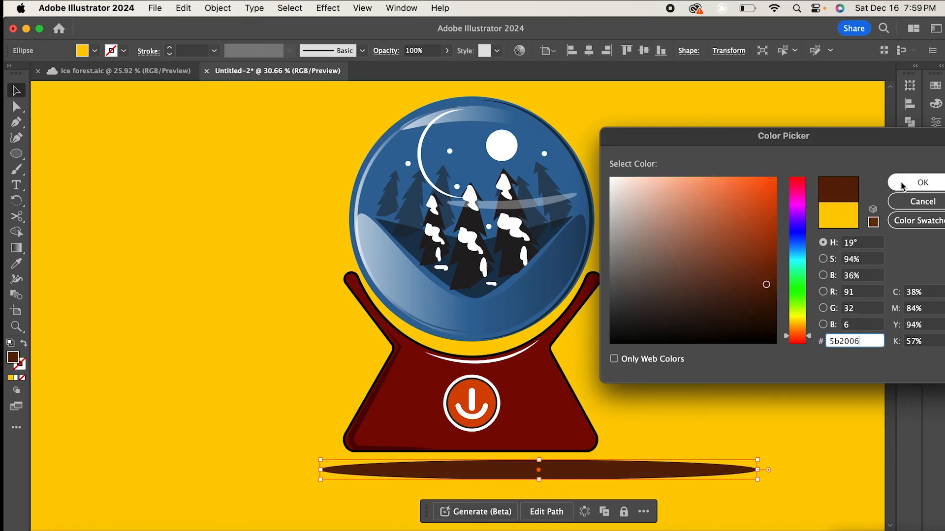
- Move the shadow ellipse up under the base and set its opacity to 38%
left_click_drag(589, 471, 600, 453)
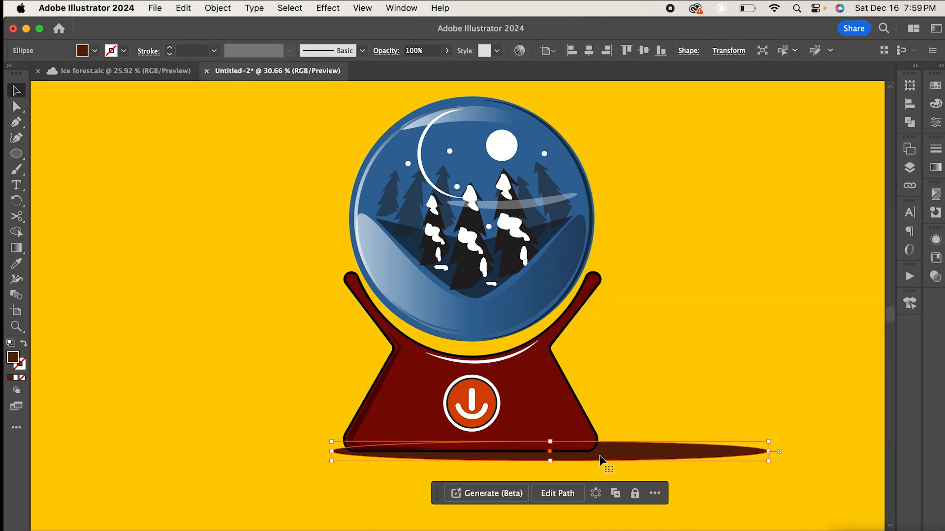
left_click(448, 52)
left_click(427, 68)
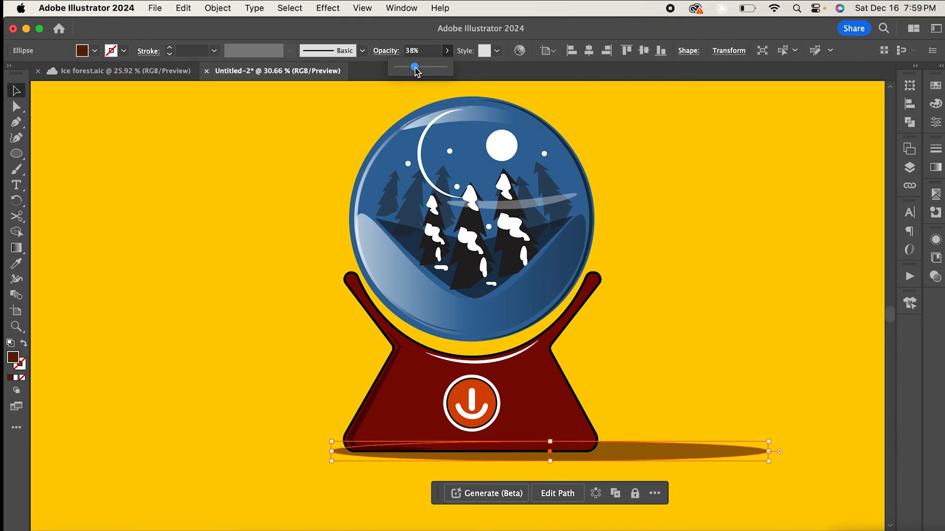
left_click(661, 221)
- Review the layer order in the Layers panel
scroll(657, 225, "down", 2)
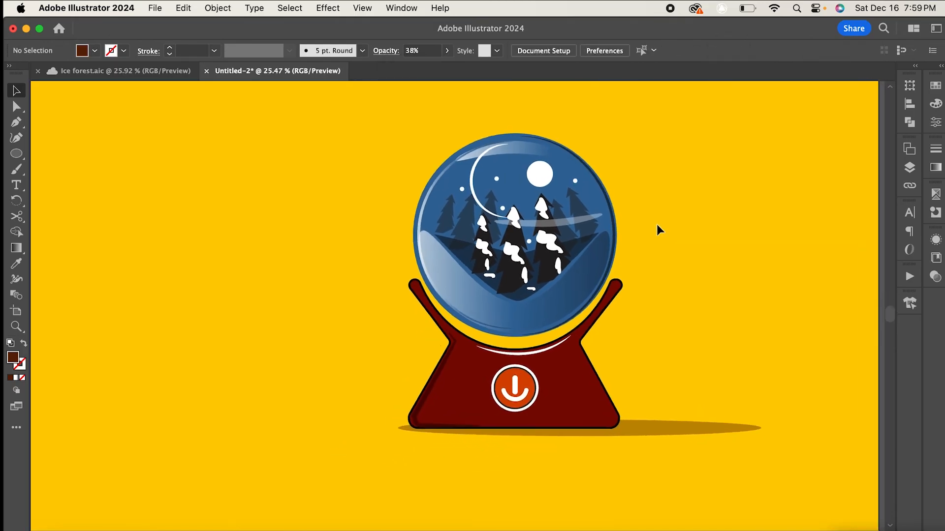
scroll(657, 224, "down", 1)
scroll(670, 224, "up", 1)
scroll(670, 224, "left", 1)
left_click(910, 169)
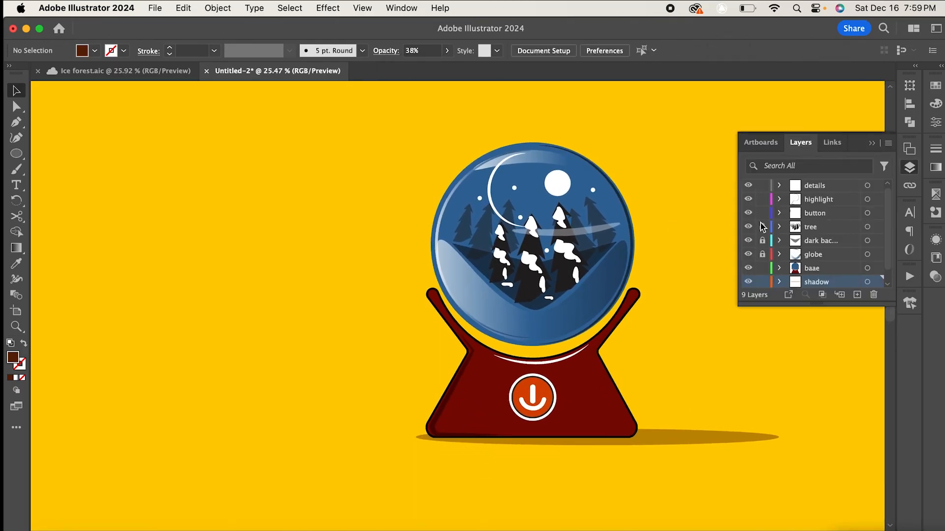
scroll(784, 276, "down", 1)
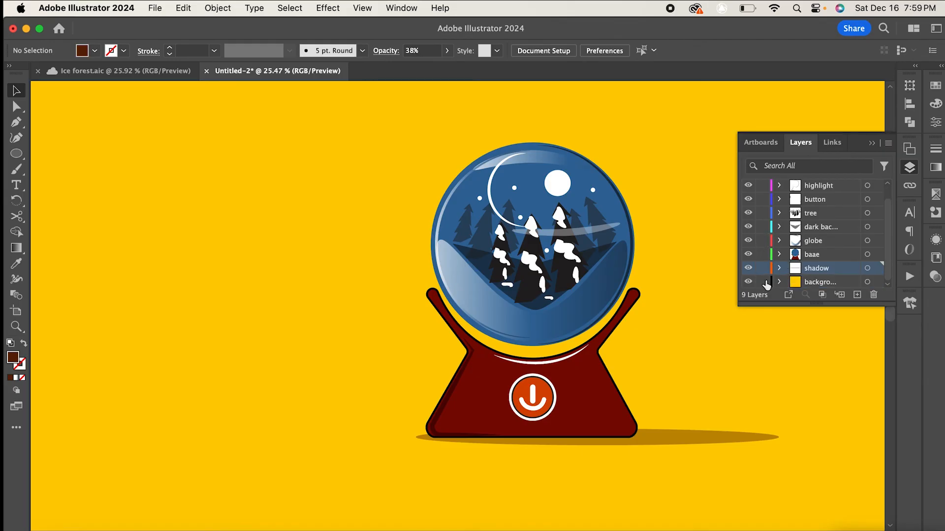
left_click_drag(828, 471, 828, 471)
- Select the whole snow globe with its shadow, scale it up and reposition it on the artboard
left_click_drag(595, 317, 512, 335)
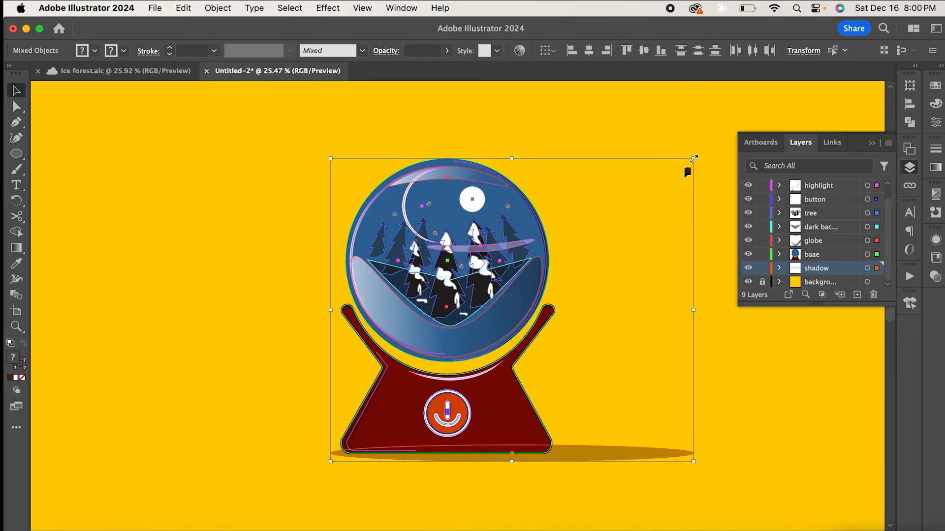
left_click_drag(692, 158, 756, 107)
left_click_drag(521, 412, 513, 418)
left_click(774, 382)
left_click(872, 144)
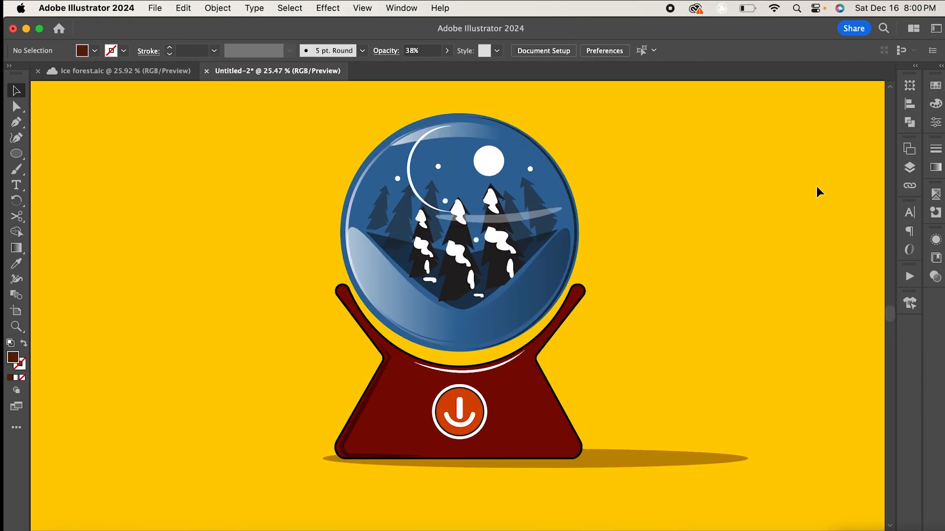
scroll(751, 236, "up", 2)
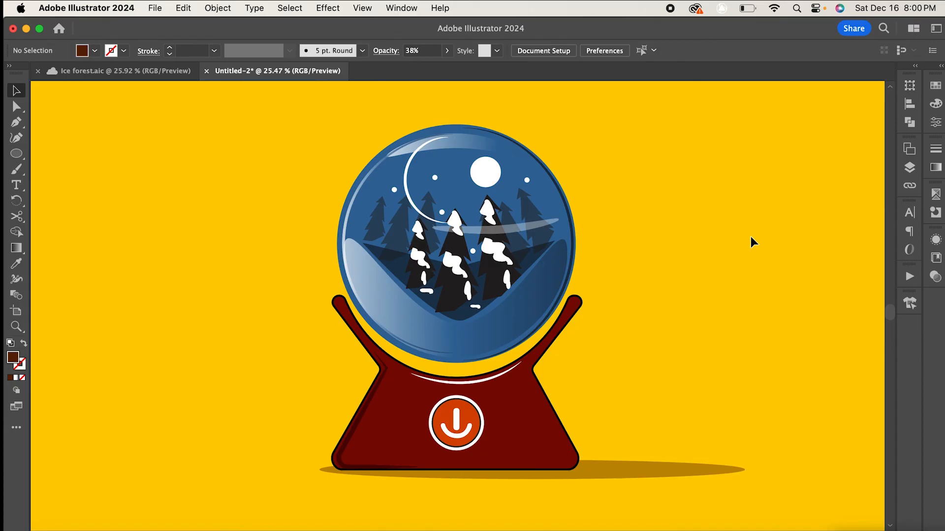